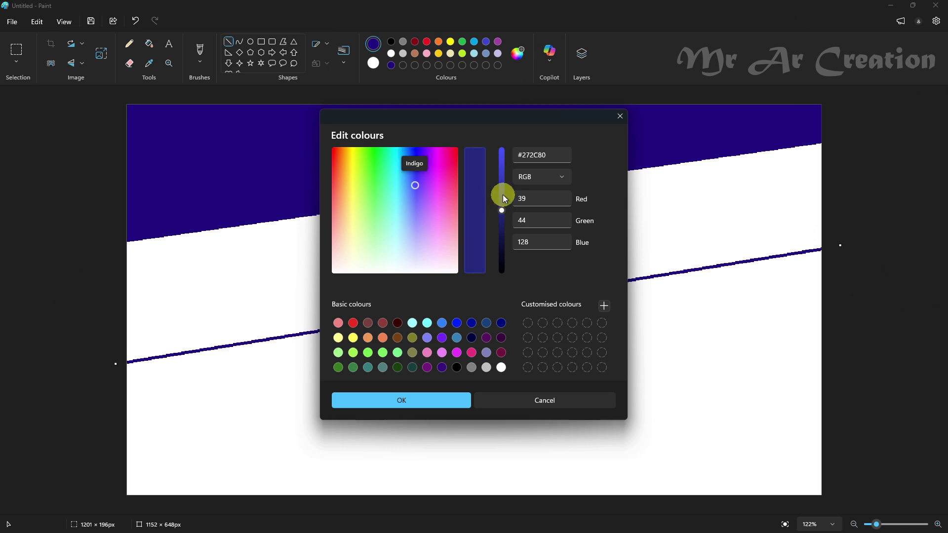
Step: Mix a lighter indigo in the custom colour editor and fill the second diagonal band with it
{"action": "left_click", "coordinate": [502, 193]}
{"action": "left_click", "coordinate": [401, 400]}
{"action": "left_click", "coordinate": [148, 44]}
{"action": "left_click", "coordinate": [369, 208]}
Step: Draw another rising diagonal line across the lower canvas and fill the third band with a lighter blue-violet
{"action": "left_click", "coordinate": [228, 42]}
{"action": "mouse_move", "coordinate": [168, 485]}
{"action": "left_mouse_down"}
{"action": "mouse_move", "coordinate": [808, 364]}
{"action": "mouse_move", "coordinate": [871, 362]}
{"action": "left_mouse_up"}
{"action": "left_click_drag", "start_coordinate": [683, 396], "coordinate": [650, 386]}
{"action": "left_click", "coordinate": [517, 54]}
{"action": "left_click_drag", "start_coordinate": [415, 185], "coordinate": [413, 246]}
{"action": "left_click", "coordinate": [502, 167]}
{"action": "left_click", "coordinate": [149, 44]}
{"action": "left_click", "coordinate": [437, 327]}
Step: Mix a very pale lavender and fill the lowest diagonal band with it
{"action": "left_click", "coordinate": [517, 54]}
{"action": "left_click", "coordinate": [396, 399]}
{"action": "left_click", "coordinate": [395, 452]}
Step: Resize the image in pixels to 1 px wide with the aspect ratio unlocked, and stretch it back to 1152 px wide
{"action": "left_click", "coordinate": [102, 55]}
{"action": "left_click", "coordinate": [481, 221]}
{"action": "left_click", "coordinate": [473, 258]}
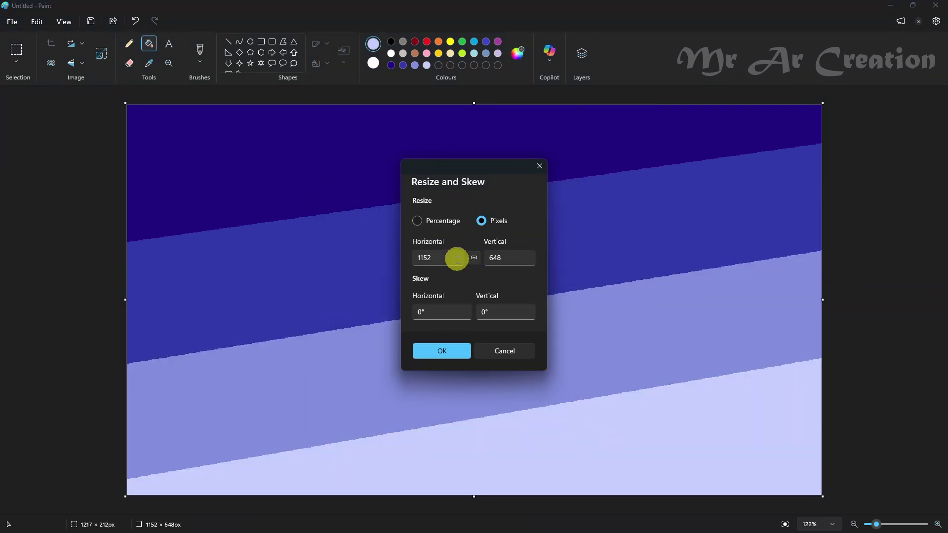
{"action": "double_click", "coordinate": [442, 258]}
{"action": "type", "text": "1"}
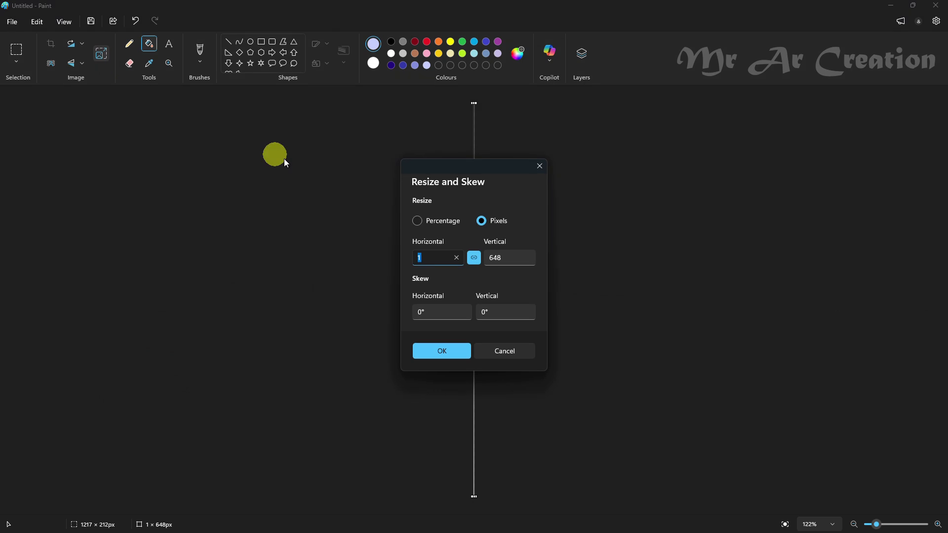
{"action": "type", "text": "152"}
{"action": "left_click", "coordinate": [436, 351]}
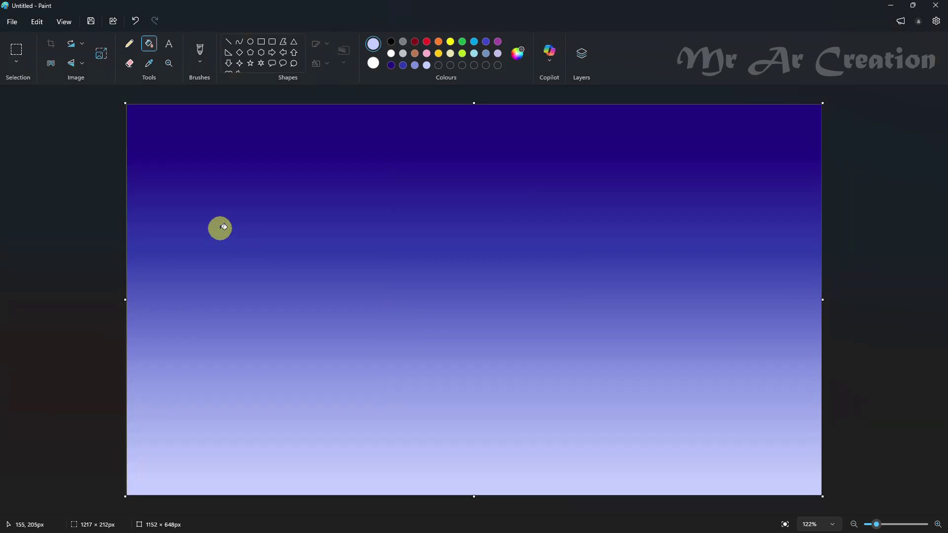
Step: Shrink the image to 5 px high with the aspect ratio unlocked, and stretch it back to 648 px high
{"action": "key", "text": "ctrl+w"}
{"action": "left_click", "coordinate": [470, 261]}
{"action": "double_click", "coordinate": [501, 256]}
{"action": "type", "text": "5"}
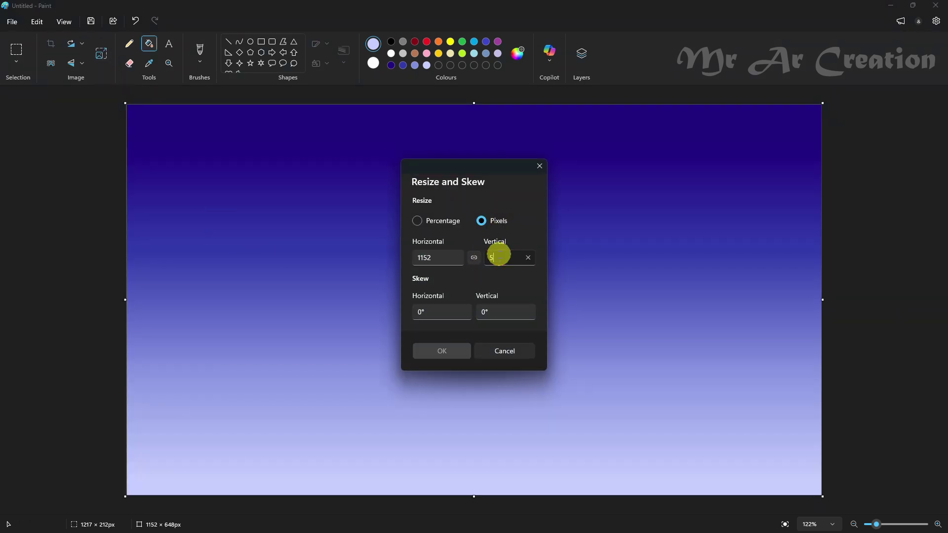
{"action": "left_click", "coordinate": [460, 352]}
{"action": "key", "text": "ctrl+w"}
{"action": "double_click", "coordinate": [500, 254]}
{"action": "type", "text": "648"}
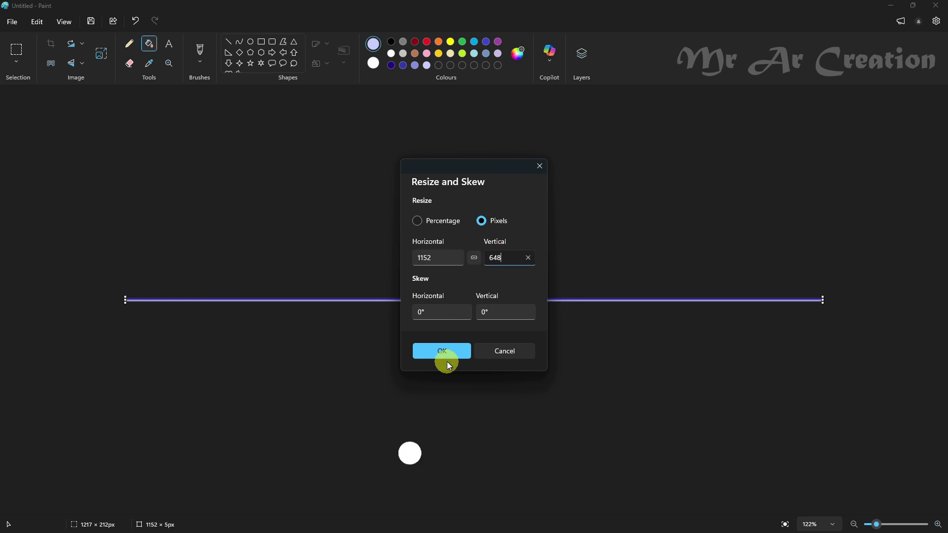
{"action": "left_click", "coordinate": [444, 359]}
Step: Show the layers, add a new layer above the gradient and sample a pale lavender from the lower sky
{"action": "left_click", "coordinate": [129, 44]}
{"action": "left_click", "coordinate": [582, 53]}
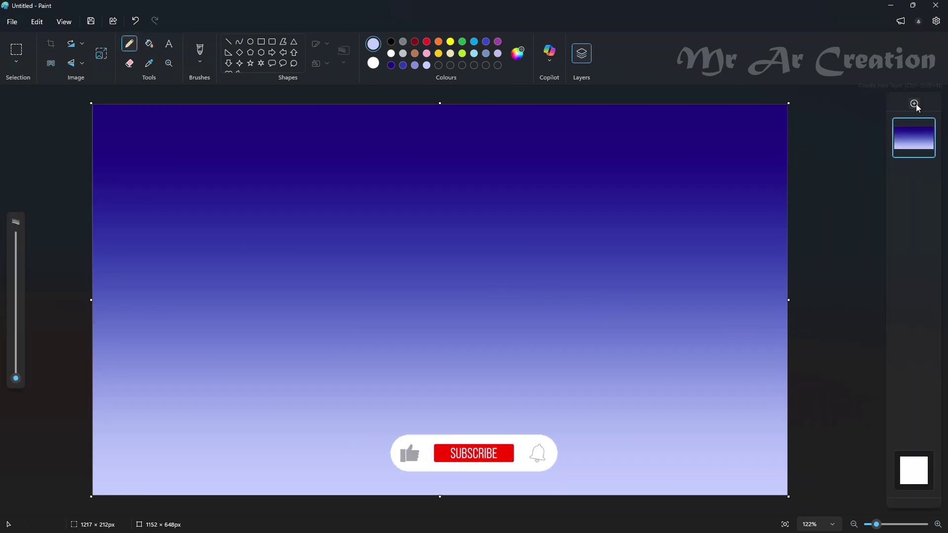
{"action": "left_click", "coordinate": [150, 64]}
{"action": "left_click", "coordinate": [106, 438]}
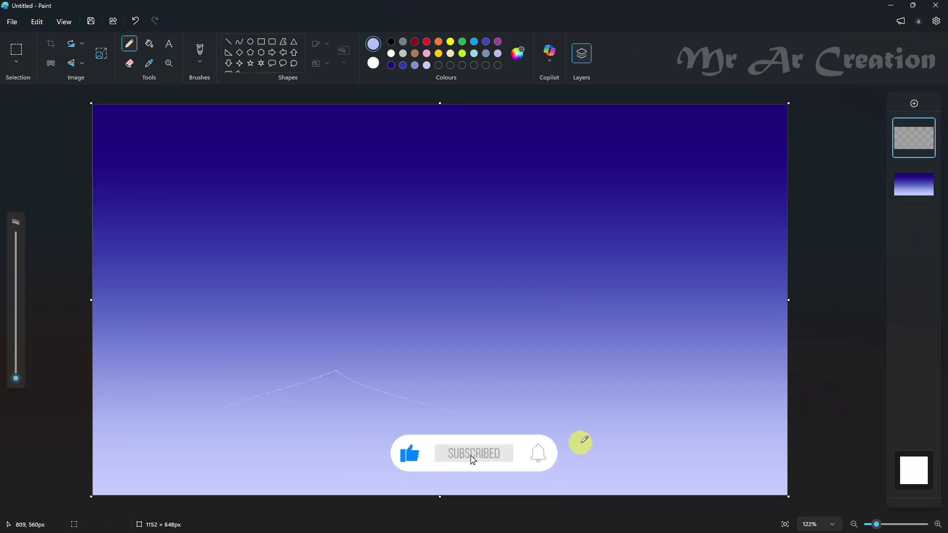
{"action": "left_click", "coordinate": [95, 444]}
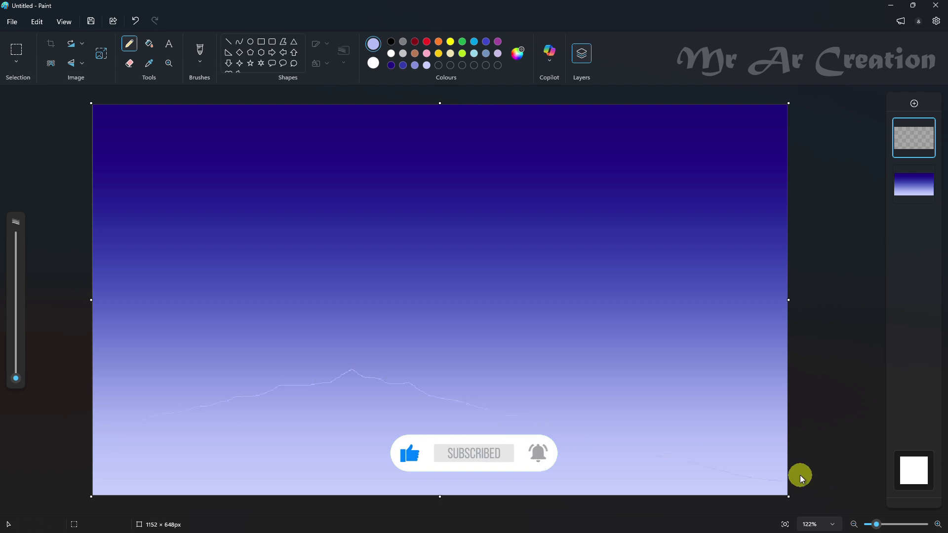
{"action": "left_click", "coordinate": [149, 43]}
{"action": "left_click", "coordinate": [368, 430]}
{"action": "key", "text": "ctrl+z"}
{"action": "key", "text": "ctrl+z"}
Step: Sample a lavender from the lower sky, draw a mountain ridge peaking left of centre with the pencil and fill it
{"action": "left_click", "coordinate": [149, 63]}
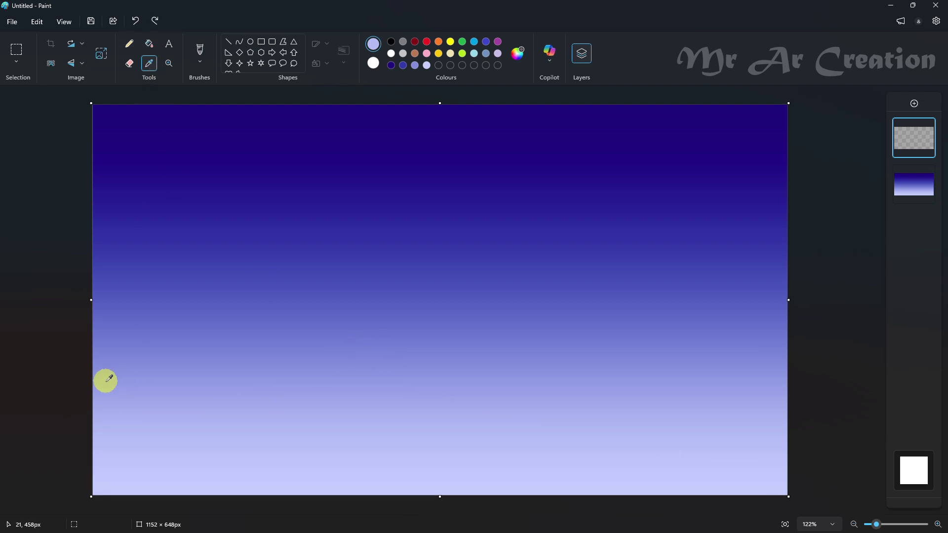
{"action": "left_click", "coordinate": [99, 414]}
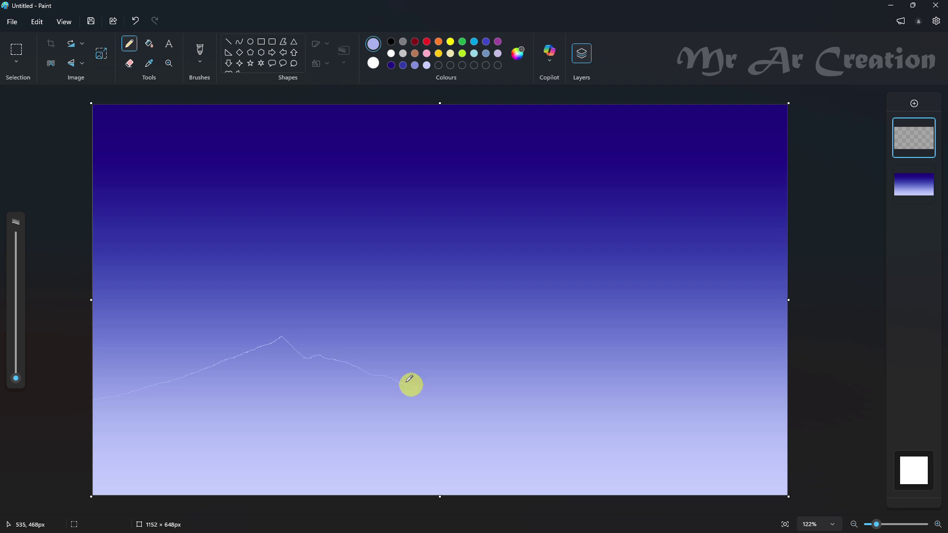
{"action": "key", "text": "ctrl+z"}
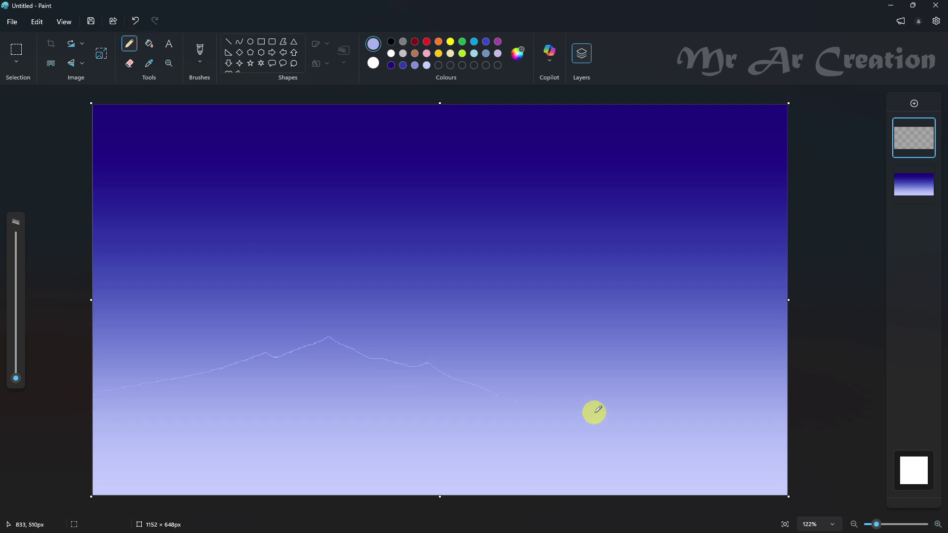
{"action": "left_click_drag", "start_coordinate": [598, 410], "coordinate": [526, 398]}
{"action": "left_click", "coordinate": [149, 44]}
{"action": "left_click", "coordinate": [305, 391]}
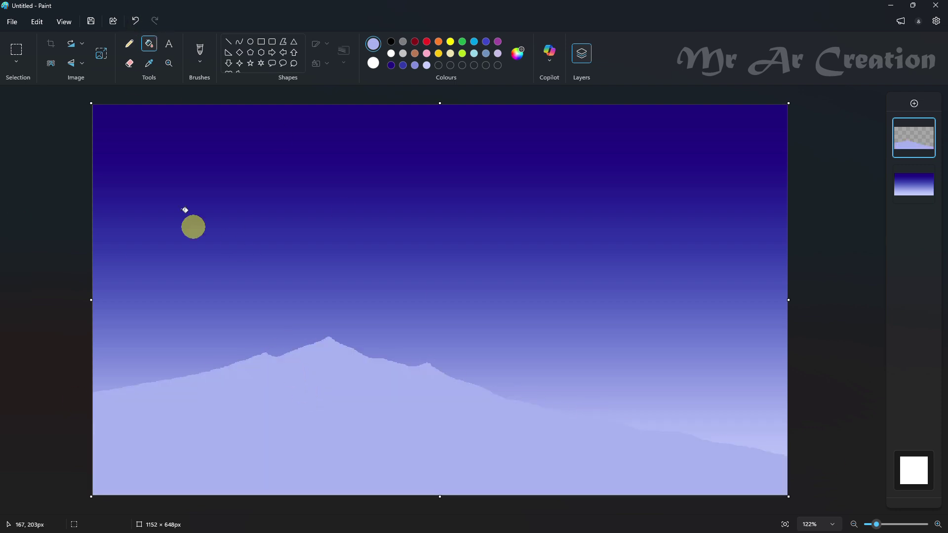
Step: Select the lower 1152 × 368 px containing the mountain and squash the selection to about 348 px high
{"action": "left_click", "coordinate": [17, 49]}
{"action": "left_click_drag", "start_coordinate": [91, 274], "coordinate": [813, 515]}
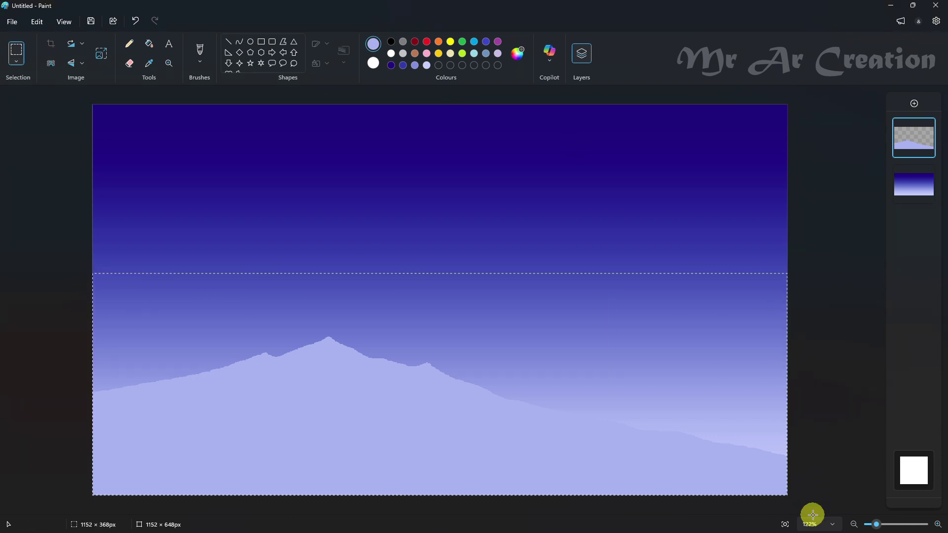
{"action": "left_click_drag", "start_coordinate": [468, 440], "coordinate": [468, 440]}
{"action": "left_click_drag", "start_coordinate": [439, 274], "coordinate": [440, 285]}
{"action": "left_click", "coordinate": [842, 266]}
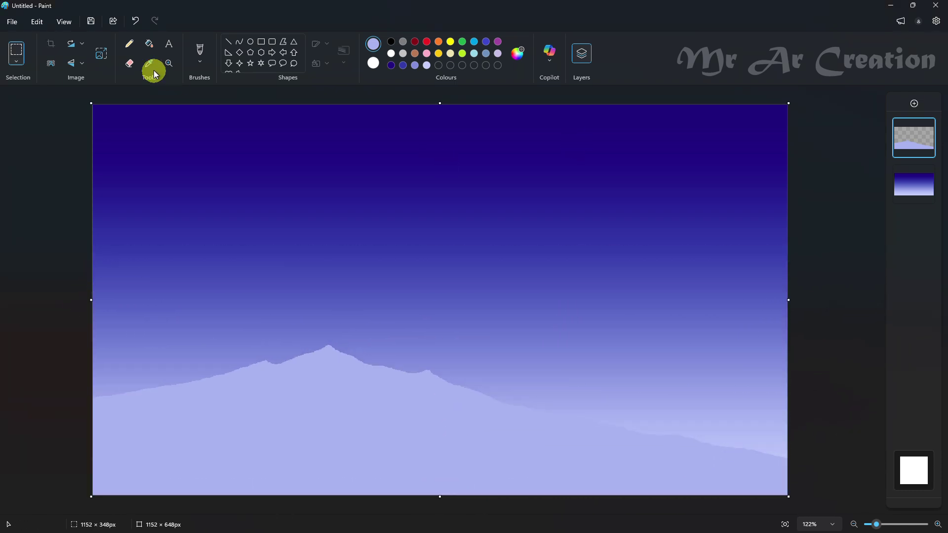
Step: On a new layer, draw a second mountain rising towards the right canvas edge and fill it with a slightly darker lavender
{"action": "left_click", "coordinate": [914, 103]}
{"action": "left_click", "coordinate": [455, 431]}
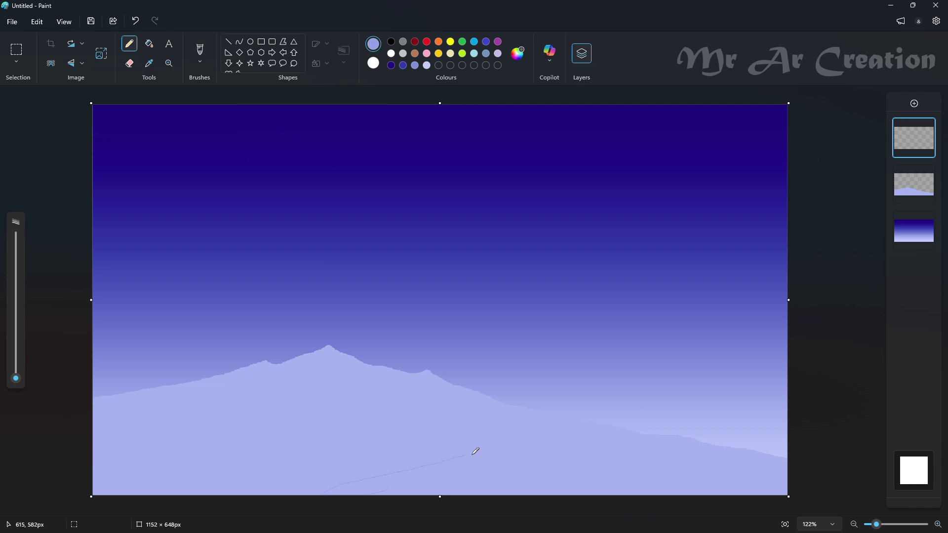
{"action": "key", "text": "ctrl+z"}
{"action": "left_click", "coordinate": [148, 46]}
{"action": "left_click", "coordinate": [760, 421]}
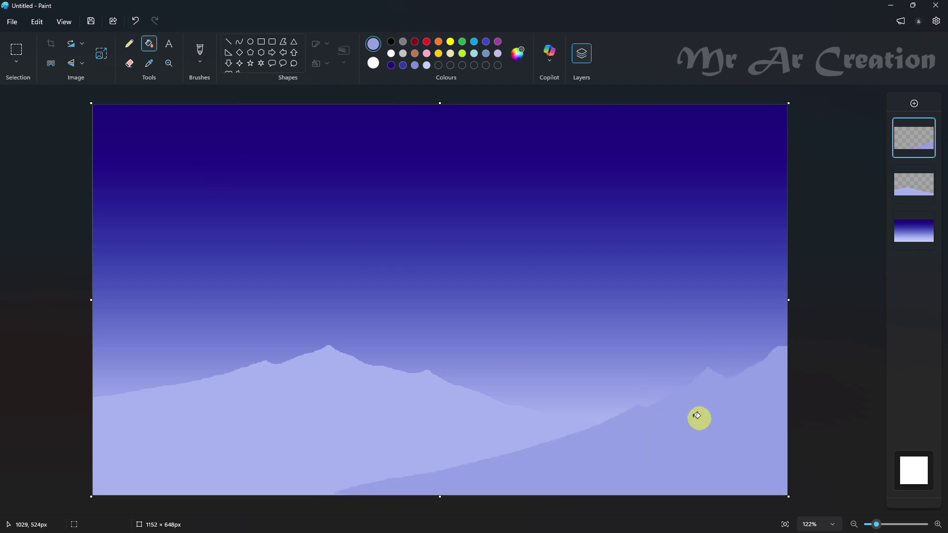
Step: Extend the right mountain's slope up to the canvas edge with the pencil and move its layer below the first mountain's layer
{"action": "left_click", "coordinate": [129, 43]}
{"action": "left_click_drag", "start_coordinate": [775, 348], "coordinate": [787, 334]}
{"action": "scroll", "coordinate": [774, 337], "scroll_direction": "up", "scroll_amount": 3}
{"action": "scroll", "coordinate": [869, 368], "scroll_direction": "down", "scroll_amount": 3}
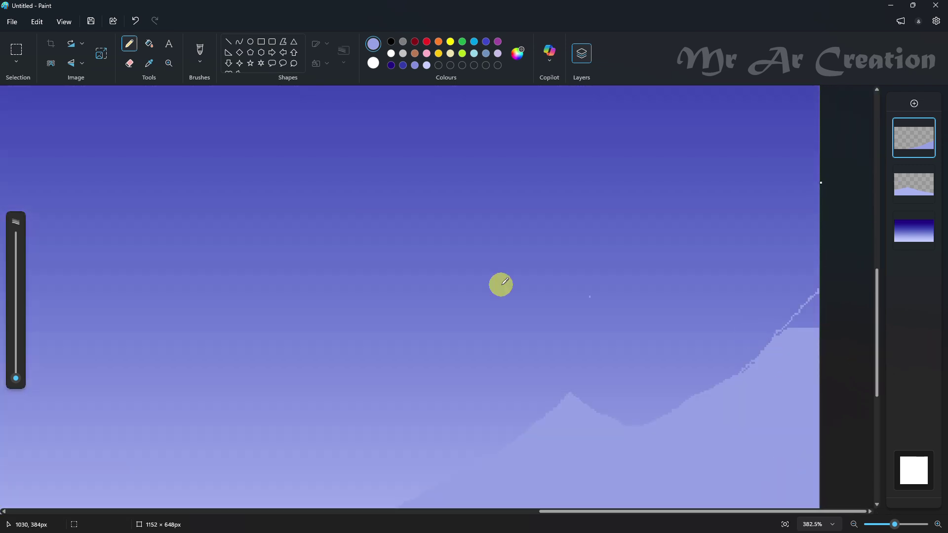
{"action": "key", "text": "ctrl+z"}
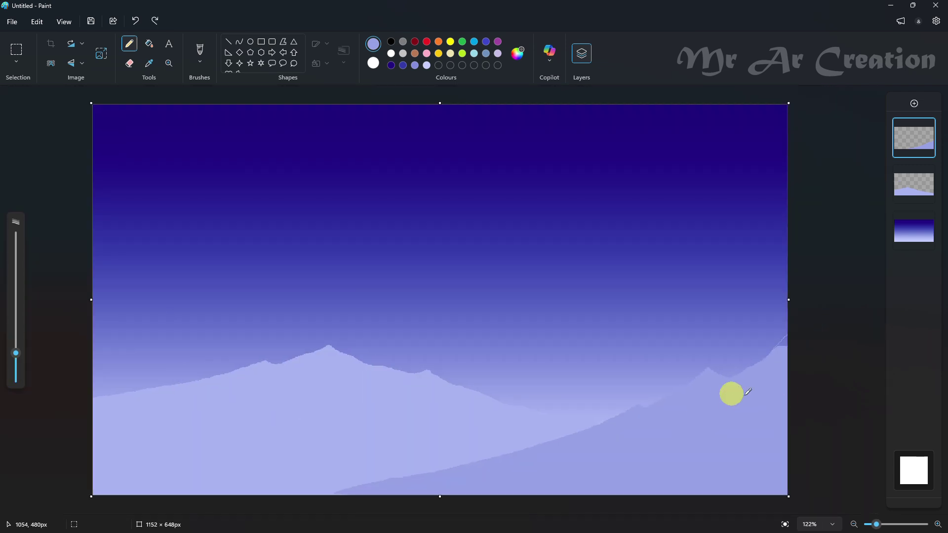
{"action": "scroll", "coordinate": [733, 392], "scroll_direction": "up", "scroll_amount": 2}
{"action": "left_click", "coordinate": [824, 341]}
{"action": "scroll", "coordinate": [791, 397], "scroll_direction": "down", "scroll_amount": 2}
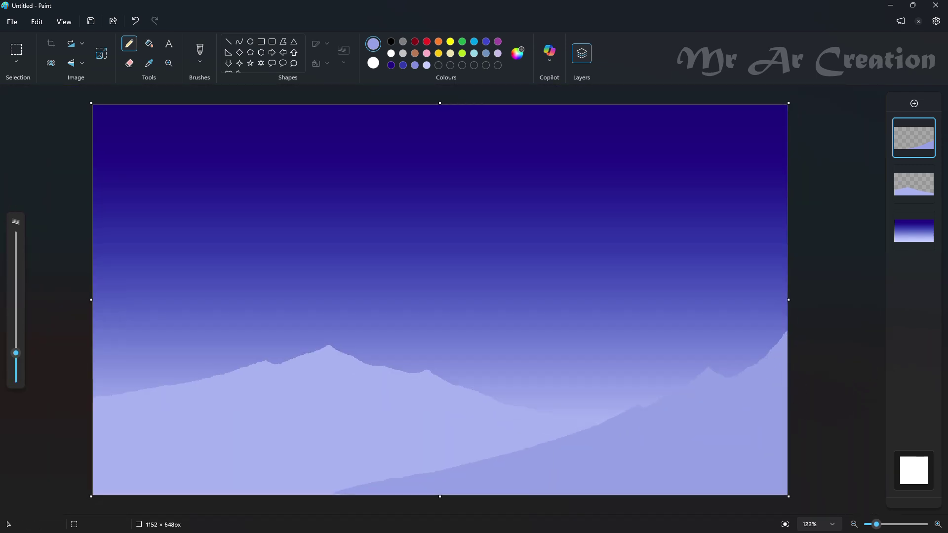
{"action": "left_click_drag", "start_coordinate": [914, 147], "coordinate": [914, 191]}
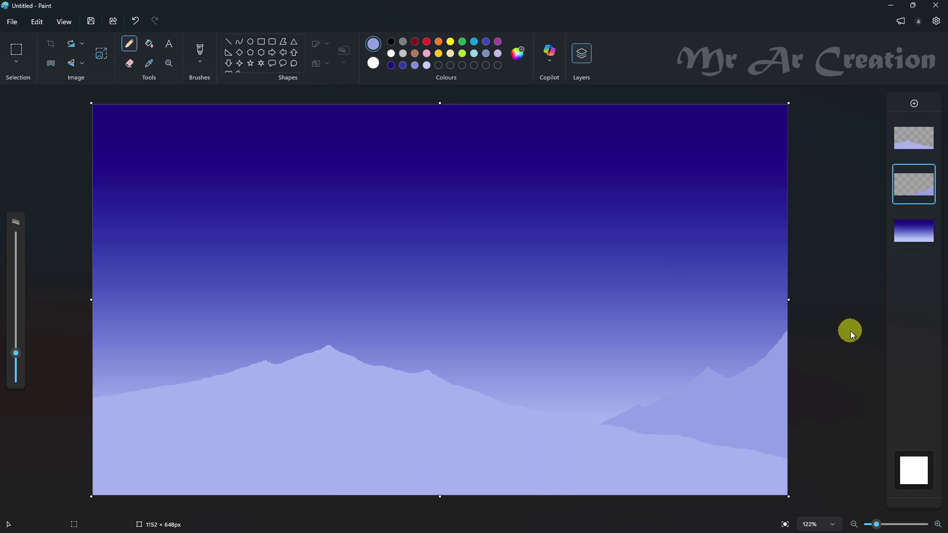
Step: Sample a medium blue from the sky and, on a new top layer, draw and fill a hill sloping down to the right
{"action": "left_click", "coordinate": [148, 63]}
{"action": "left_click", "coordinate": [127, 46]}
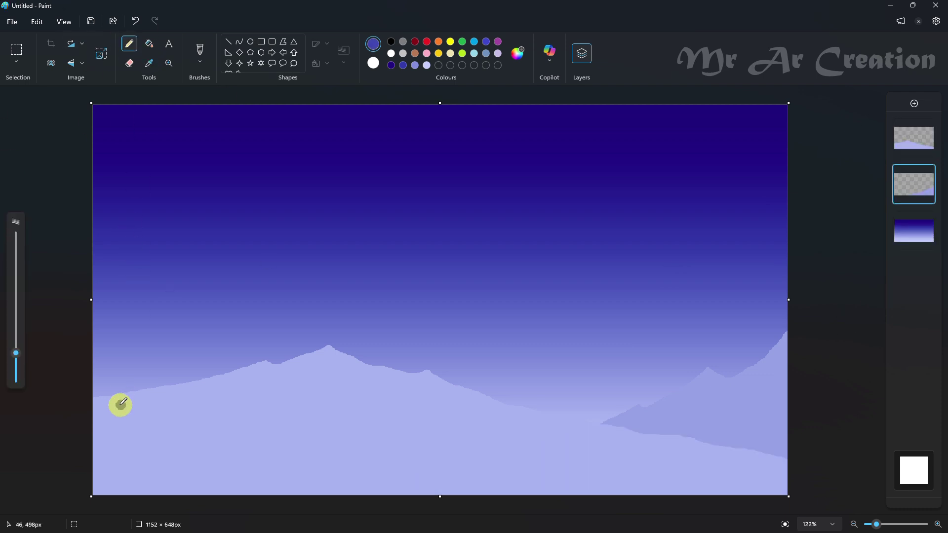
{"action": "left_click_drag", "start_coordinate": [16, 353], "coordinate": [20, 378]}
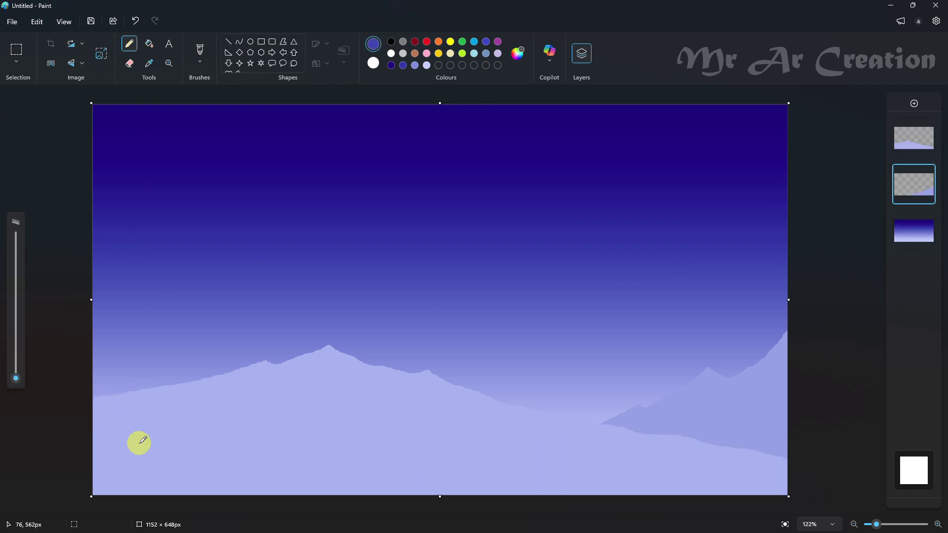
{"action": "left_click", "coordinate": [914, 103]}
{"action": "left_click", "coordinate": [4, 413]}
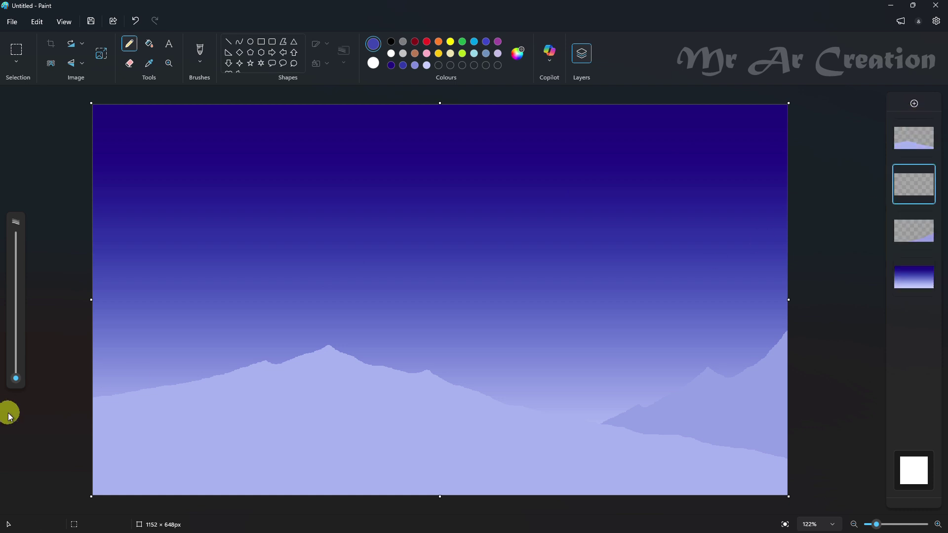
{"action": "mouse_move", "coordinate": [307, 416]}
{"action": "left_mouse_down"}
{"action": "mouse_move", "coordinate": [520, 455]}
{"action": "mouse_move", "coordinate": [887, 477]}
{"action": "left_mouse_up"}
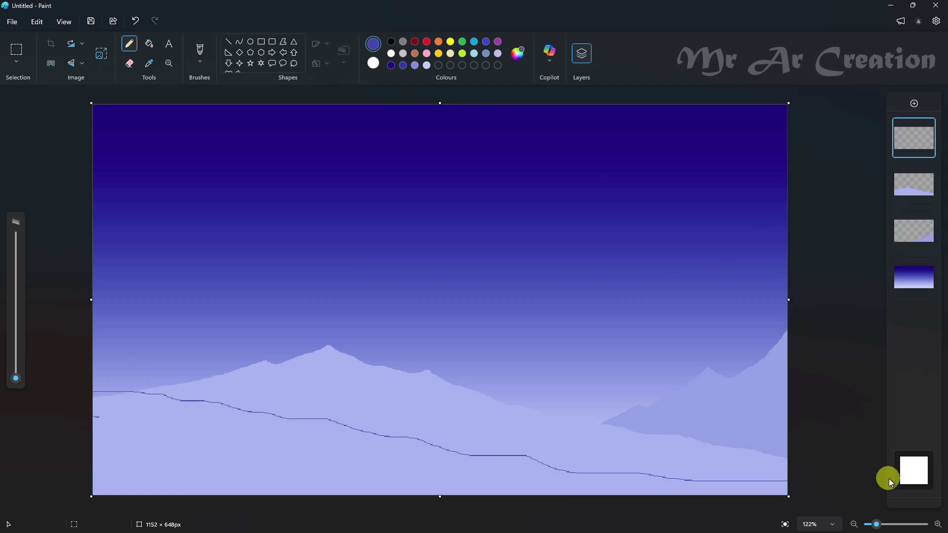
{"action": "left_click", "coordinate": [149, 44]}
{"action": "left_click", "coordinate": [191, 413]}
Step: Darken the colour in the custom colour editor and refill the foreground hill with a dark indigo
{"action": "left_click", "coordinate": [518, 53]}
{"action": "left_click", "coordinate": [502, 186]}
{"action": "left_click_drag", "start_coordinate": [502, 186], "coordinate": [501, 203]}
{"action": "left_click", "coordinate": [402, 400]}
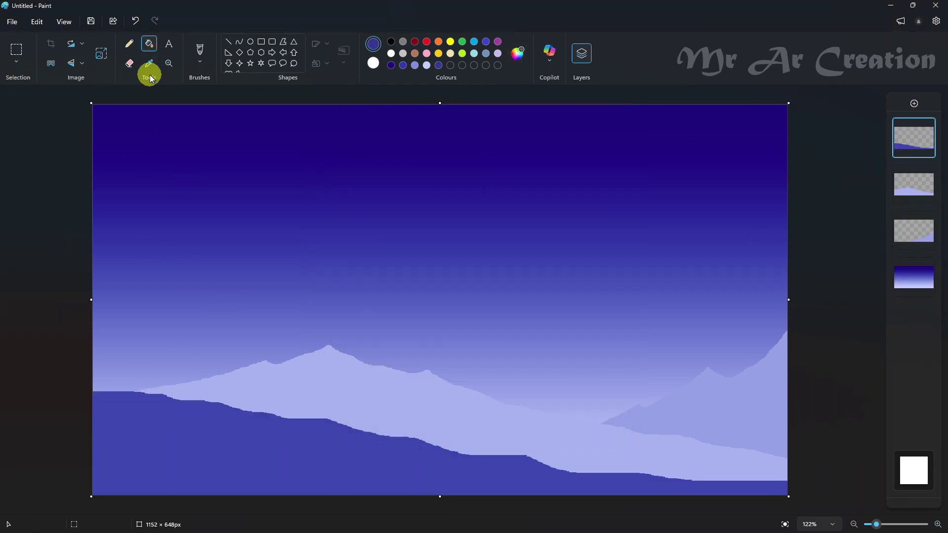
{"action": "left_click", "coordinate": [168, 414]}
{"action": "left_click", "coordinate": [517, 53]}
{"action": "left_click", "coordinate": [419, 191]}
{"action": "left_click", "coordinate": [502, 218]}
{"action": "left_click", "coordinate": [402, 401]}
{"action": "left_click", "coordinate": [276, 430]}
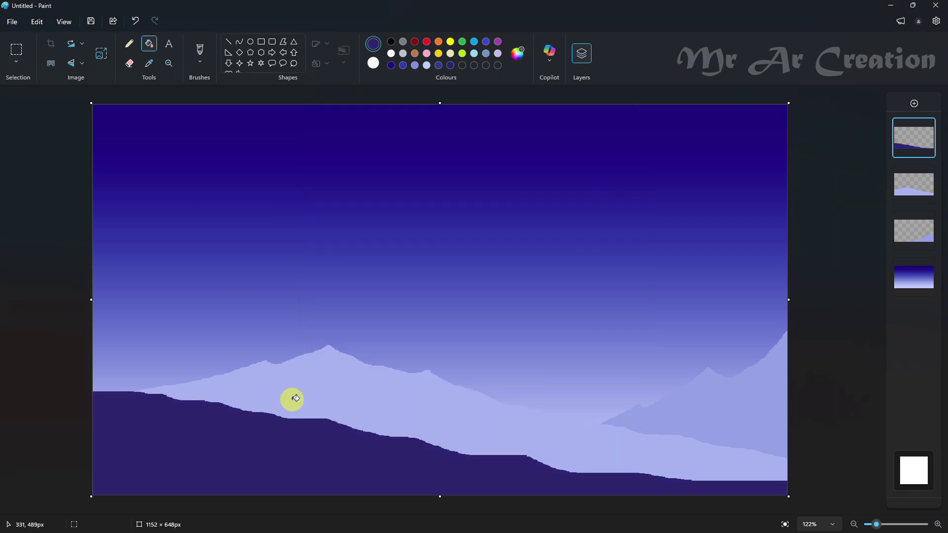
Step: Choose black for the pencil and add a new layer above the dark indigo hill
{"action": "left_click", "coordinate": [391, 41]}
{"action": "left_click", "coordinate": [129, 43]}
{"action": "left_click_drag", "start_coordinate": [93, 448], "coordinate": [104, 451]}
{"action": "mouse_move", "coordinate": [93, 443]}
{"action": "left_mouse_down"}
{"action": "mouse_move", "coordinate": [115, 447]}
{"action": "mouse_move", "coordinate": [246, 450]}
{"action": "mouse_move", "coordinate": [77, 468]}
{"action": "left_mouse_up"}
{"action": "key", "text": "ctrl+z"}
{"action": "key", "text": "ctrl+z"}
{"action": "left_click", "coordinate": [915, 104]}
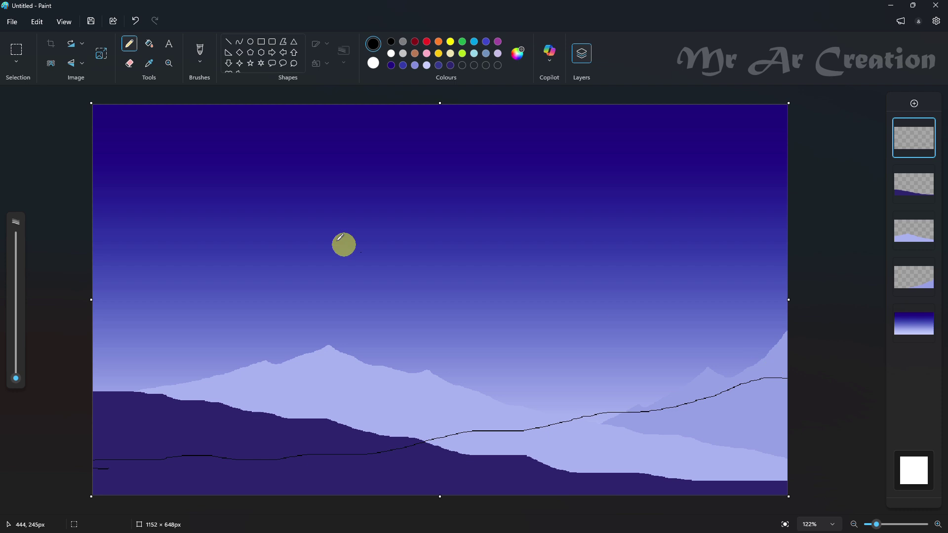
{"action": "left_click", "coordinate": [148, 45]}
{"action": "key", "text": "ctrl+z"}
{"action": "key", "text": "ctrl+z"}
Step: Paint uneven black ground across the bottom of the canvas with a thicker pencil, raising small bumps on its right part
{"action": "left_click", "coordinate": [128, 48]}
{"action": "left_click", "coordinate": [15, 302]}
{"action": "mouse_move", "coordinate": [104, 475]}
{"action": "left_mouse_down"}
{"action": "mouse_move", "coordinate": [629, 471]}
{"action": "mouse_move", "coordinate": [721, 479]}
{"action": "mouse_move", "coordinate": [578, 486]}
{"action": "mouse_move", "coordinate": [103, 459]}
{"action": "mouse_move", "coordinate": [756, 461]}
{"action": "left_mouse_up"}
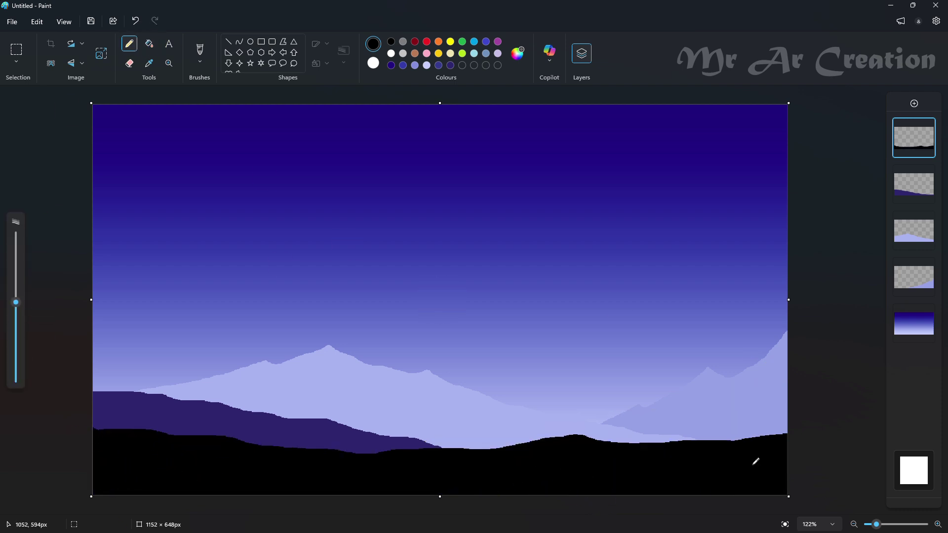
{"action": "mouse_move", "coordinate": [642, 469]}
{"action": "left_mouse_down"}
{"action": "mouse_move", "coordinate": [620, 450]}
{"action": "mouse_move", "coordinate": [643, 464]}
{"action": "mouse_move", "coordinate": [695, 452]}
{"action": "mouse_move", "coordinate": [825, 458]}
{"action": "left_mouse_up"}
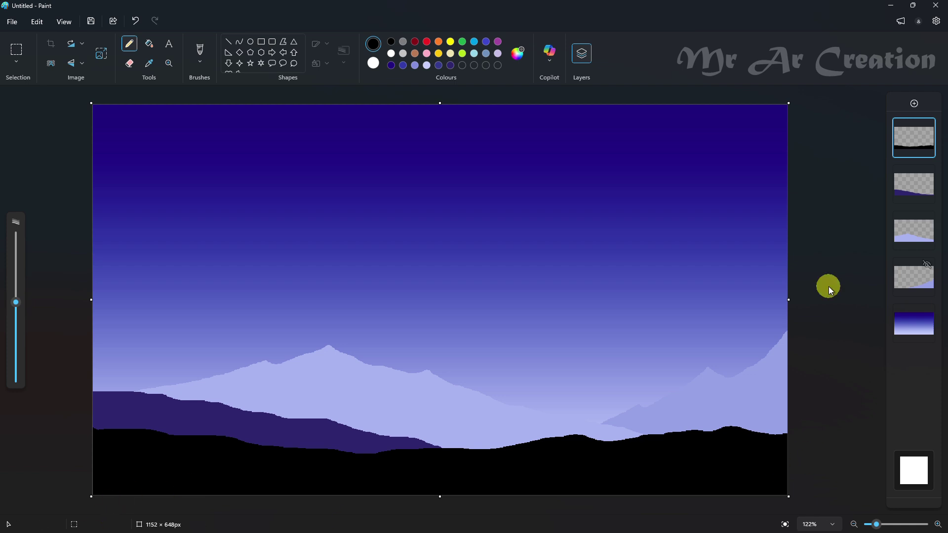
Step: On the dark indigo hill's layer, sample its colour and erase along the upper edge to lower the ridge
{"action": "left_click", "coordinate": [928, 180]}
{"action": "left_click", "coordinate": [149, 63]}
{"action": "left_click", "coordinate": [158, 410]}
{"action": "left_click", "coordinate": [130, 63]}
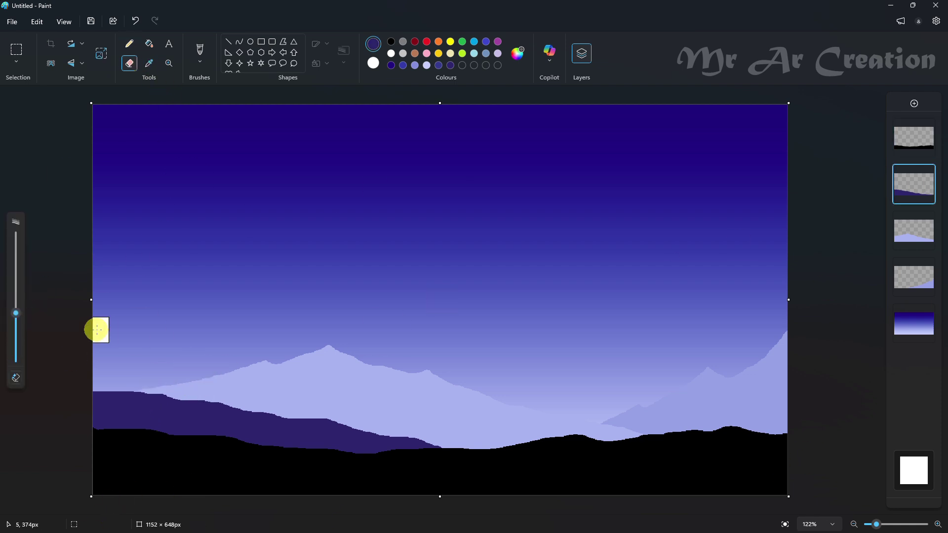
{"action": "mouse_move", "coordinate": [98, 330]}
{"action": "left_mouse_down"}
{"action": "mouse_move", "coordinate": [104, 370]}
{"action": "mouse_move", "coordinate": [96, 383]}
{"action": "mouse_move", "coordinate": [306, 399]}
{"action": "mouse_move", "coordinate": [282, 405]}
{"action": "mouse_move", "coordinate": [479, 432]}
{"action": "mouse_move", "coordinate": [496, 448]}
{"action": "mouse_move", "coordinate": [295, 416]}
{"action": "left_mouse_up"}
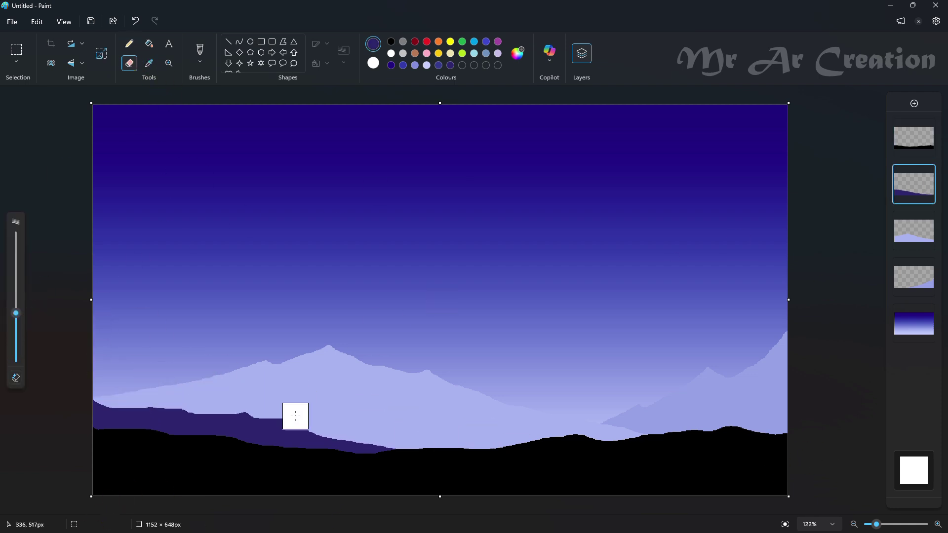
Step: Refine the dark indigo hill's ridge with a thinner pencil, raising its left end and smoothing the slope
{"action": "left_click", "coordinate": [130, 44]}
{"action": "left_click_drag", "start_coordinate": [16, 313], "coordinate": [22, 371]}
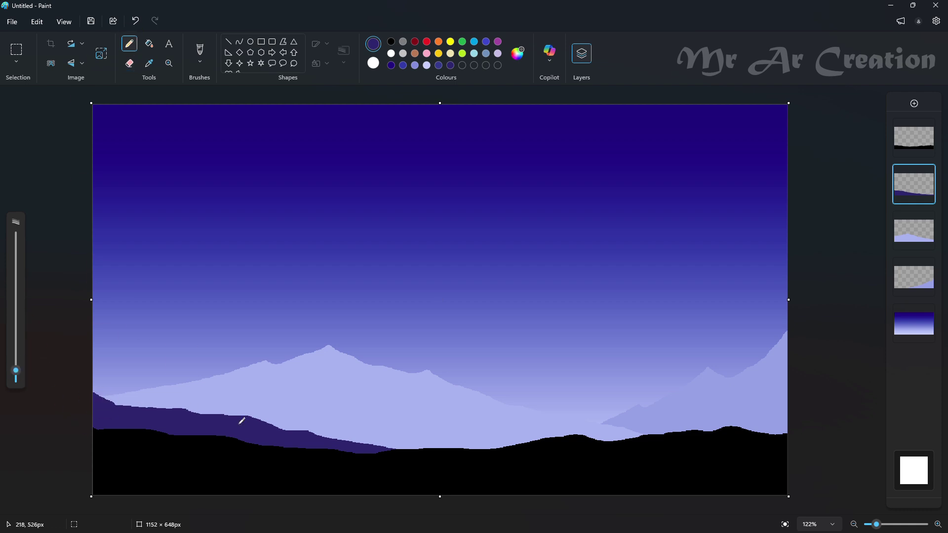
{"action": "left_click", "coordinate": [278, 250]}
{"action": "key", "text": "ctrl+z"}
Step: Sample a darker lavender from the sky and refill the left mountain on its layer with it
{"action": "left_click", "coordinate": [149, 63]}
{"action": "left_click", "coordinate": [124, 388]}
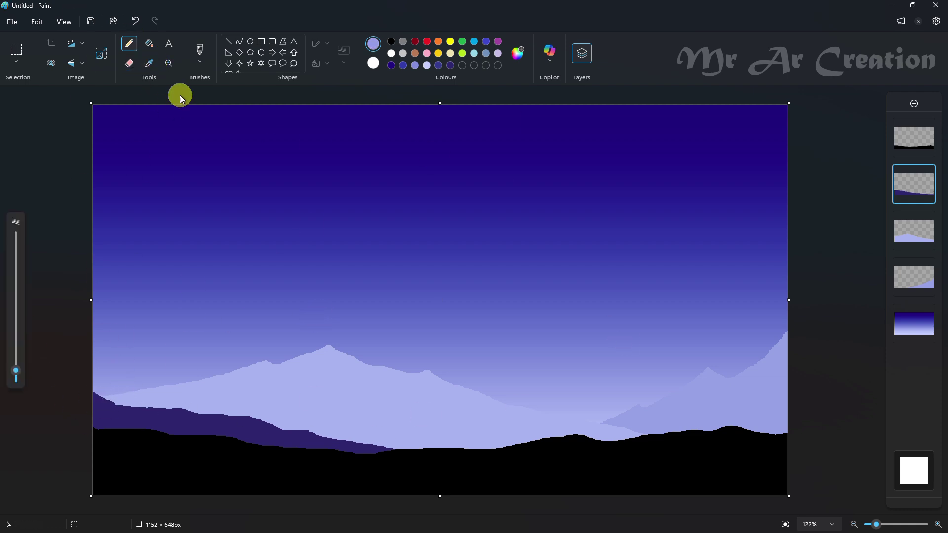
{"action": "left_click", "coordinate": [149, 43]}
{"action": "left_click", "coordinate": [288, 396]}
Step: On the right mountain's layer, sample a slightly darker lavender from the sky and refill the right mountain with it
{"action": "left_click", "coordinate": [889, 277]}
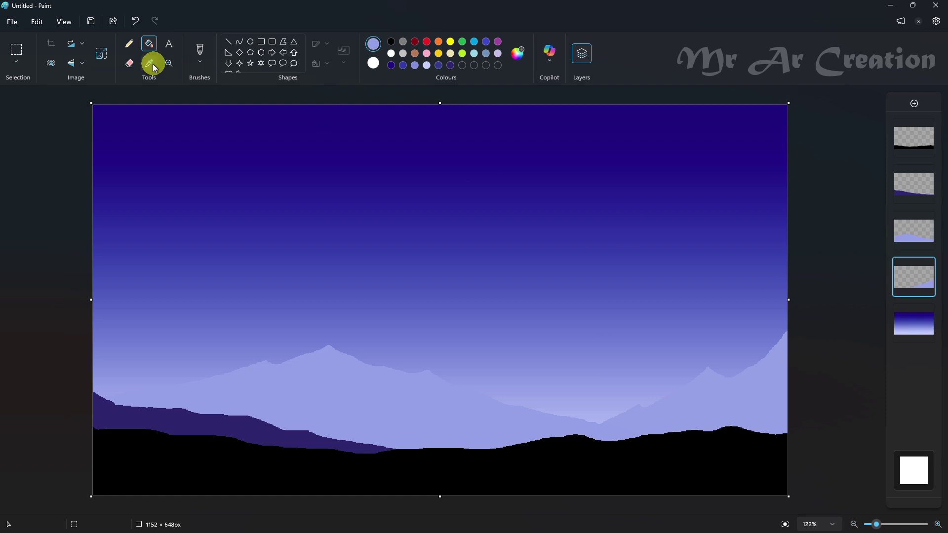
{"action": "left_click", "coordinate": [150, 62]}
{"action": "left_click", "coordinate": [649, 380]}
{"action": "left_click", "coordinate": [150, 63]}
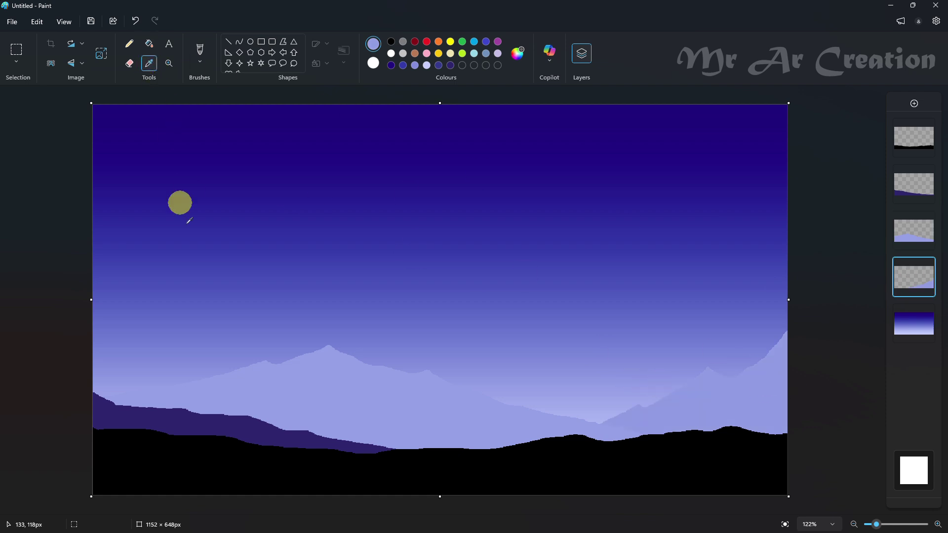
Step: Draw a forked tree trunk in black with a 20 px pencil, rising from the right part of the ground
{"action": "left_click", "coordinate": [129, 43]}
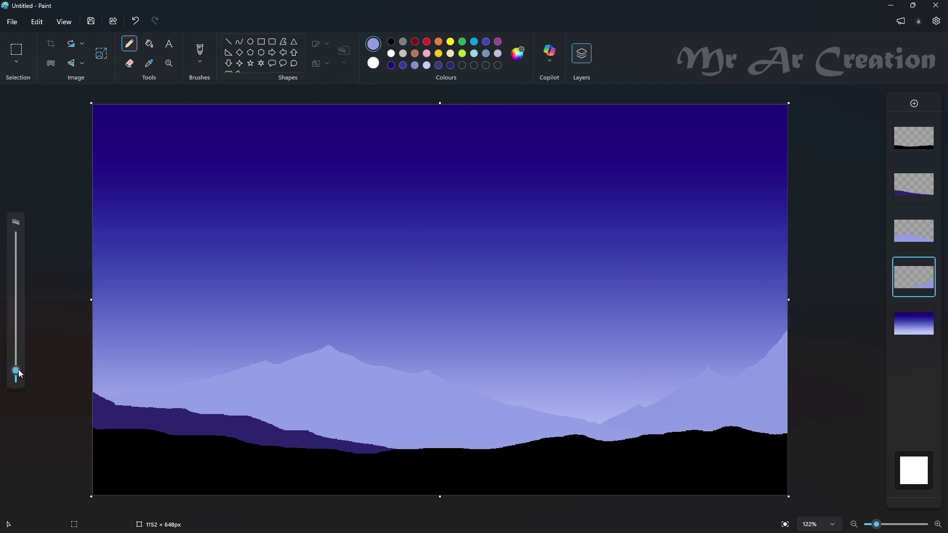
{"action": "left_click", "coordinate": [391, 42]}
{"action": "left_click_drag", "start_coordinate": [16, 364], "coordinate": [15, 348]}
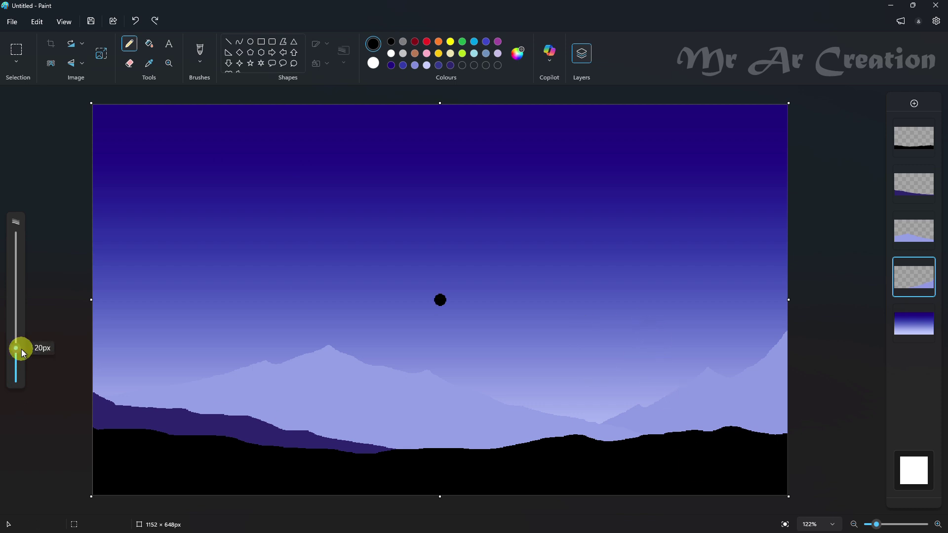
{"action": "left_click_drag", "start_coordinate": [635, 306], "coordinate": [685, 482]}
{"action": "left_click_drag", "start_coordinate": [666, 410], "coordinate": [682, 329]}
Step: Outline three tapering upper branches on the trunk's forks with a thinner pencil, fill them black and touch up their gaps
{"action": "left_click_drag", "start_coordinate": [16, 348], "coordinate": [16, 374]}
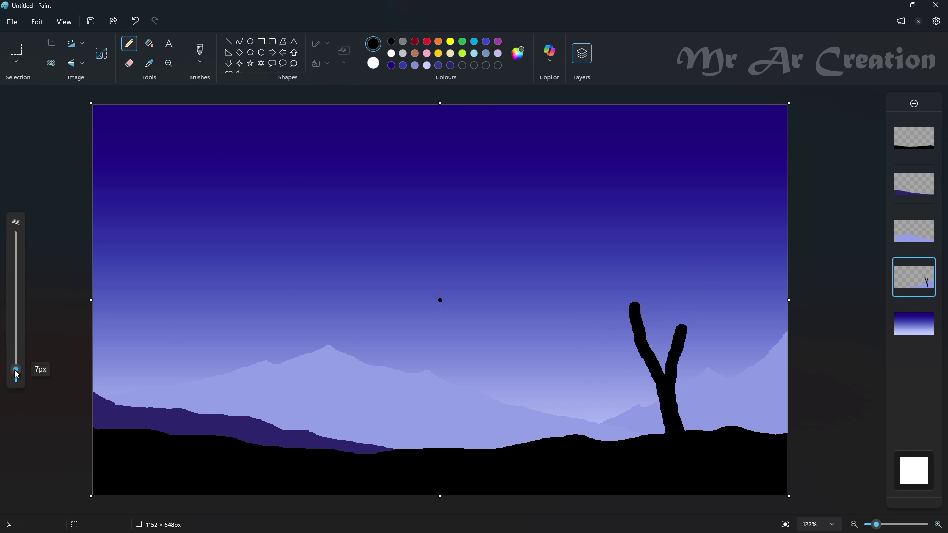
{"action": "left_click_drag", "start_coordinate": [574, 187], "coordinate": [630, 304]}
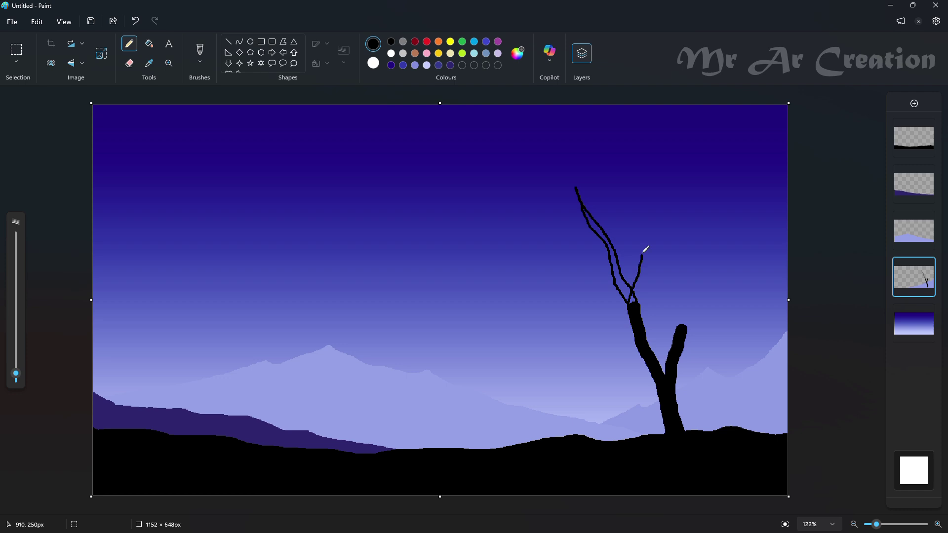
{"action": "left_click_drag", "start_coordinate": [703, 269], "coordinate": [712, 231]}
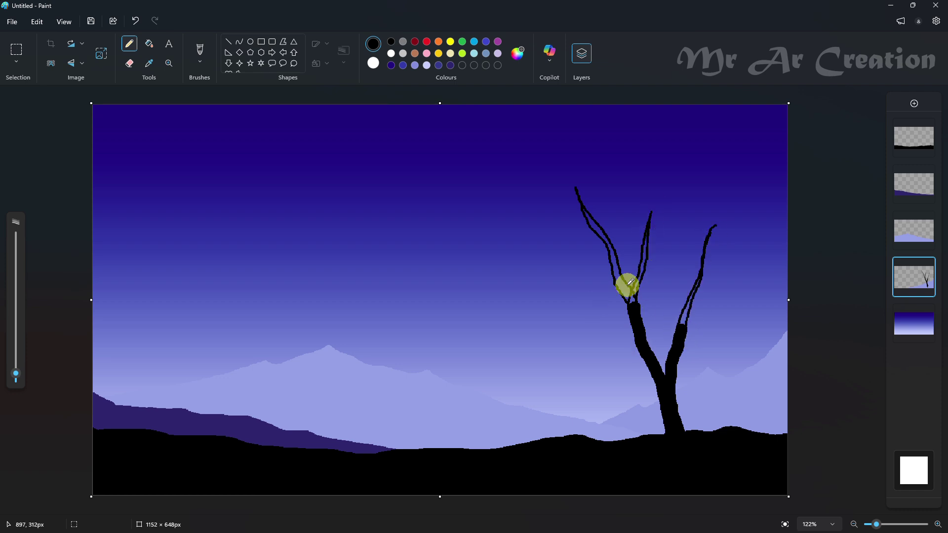
{"action": "left_click", "coordinate": [152, 42]}
{"action": "left_click", "coordinate": [621, 279]}
{"action": "left_click", "coordinate": [643, 263]}
{"action": "left_click", "coordinate": [691, 300]}
{"action": "left_click", "coordinate": [129, 43]}
{"action": "scroll", "coordinate": [603, 164], "scroll_direction": "up", "scroll_amount": 4}
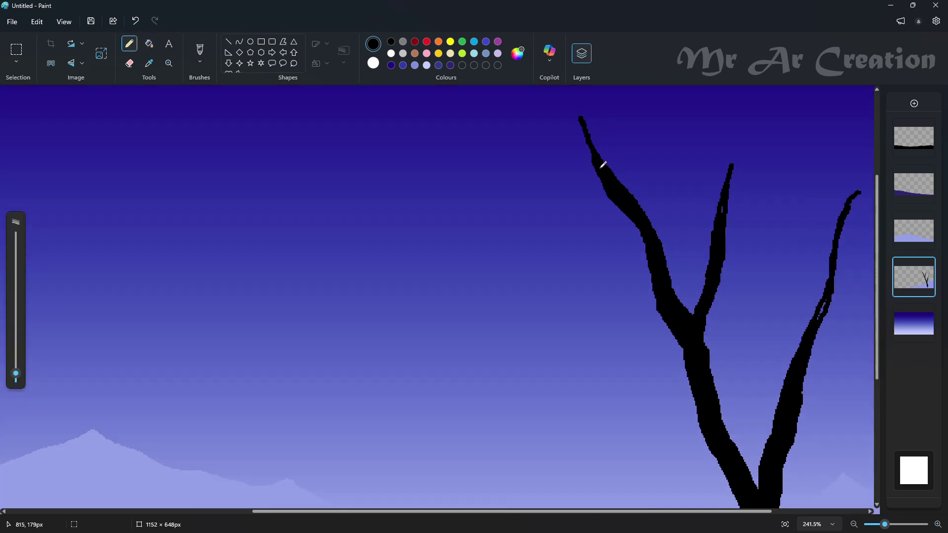
{"action": "scroll", "coordinate": [831, 295], "scroll_direction": "down", "scroll_amount": 4}
Step: Draw a thin, tapering side branch reaching left from the tree's left limb and fill it solid black
{"action": "scroll", "coordinate": [424, 368], "scroll_direction": "up", "scroll_amount": 1}
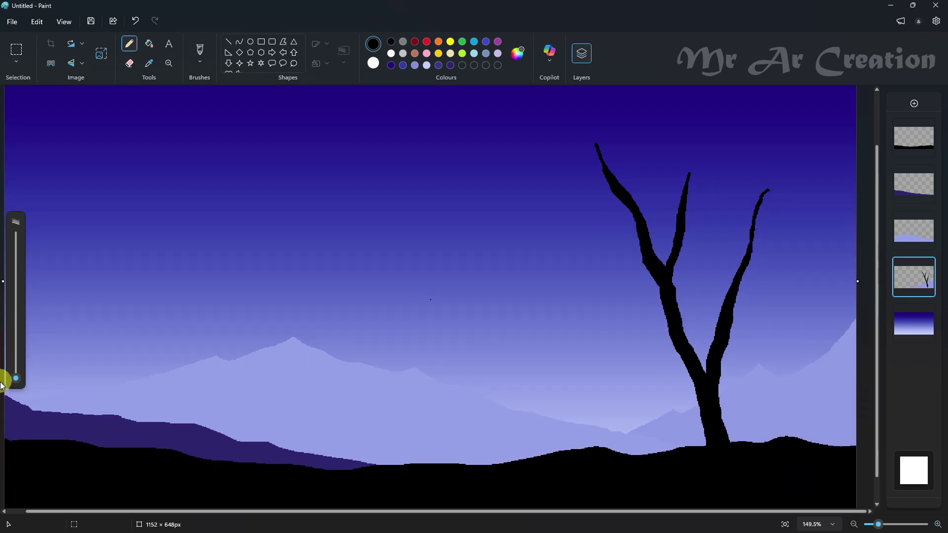
{"action": "scroll", "coordinate": [611, 370], "scroll_direction": "up", "scroll_amount": 1}
{"action": "left_click_drag", "start_coordinate": [550, 287], "coordinate": [692, 346]}
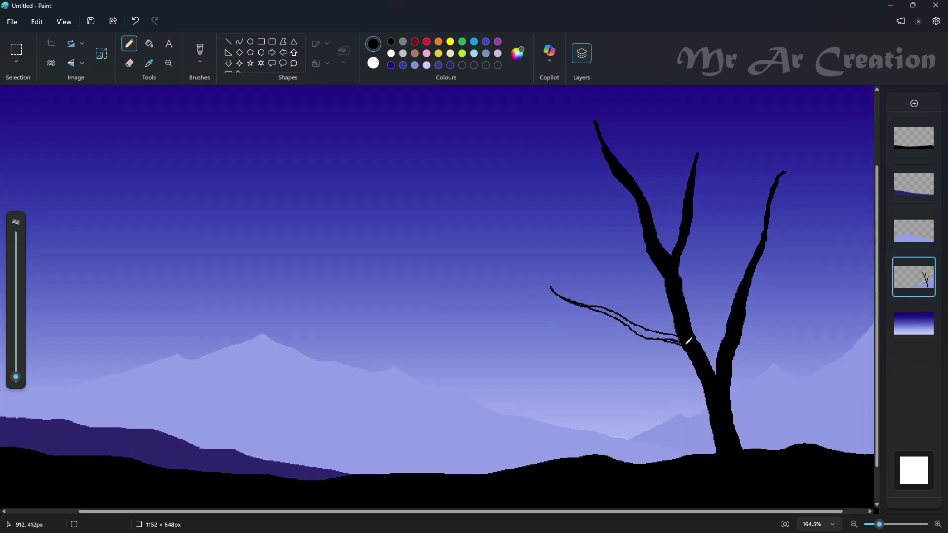
{"action": "mouse_move", "coordinate": [677, 340]}
{"action": "left_mouse_down"}
{"action": "mouse_move", "coordinate": [631, 335]}
{"action": "mouse_move", "coordinate": [571, 300]}
{"action": "left_mouse_up"}
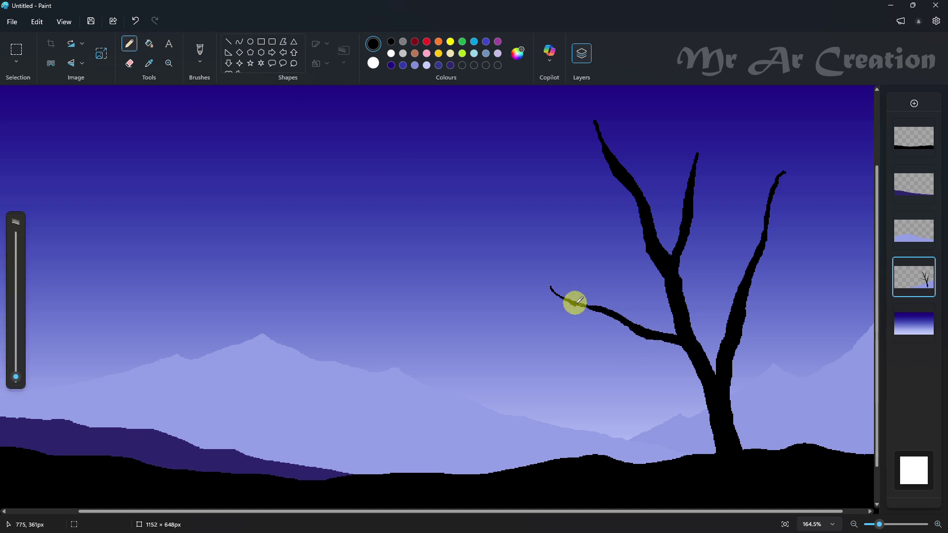
Step: Draw a thin, tapering side branch curving up to the right from the tree's right limb
{"action": "scroll", "coordinate": [746, 381], "scroll_direction": "up", "scroll_amount": 3}
{"action": "mouse_move", "coordinate": [744, 392]}
{"action": "left_mouse_down"}
{"action": "mouse_move", "coordinate": [850, 314]}
{"action": "mouse_move", "coordinate": [755, 386]}
{"action": "mouse_move", "coordinate": [780, 368]}
{"action": "left_mouse_up"}
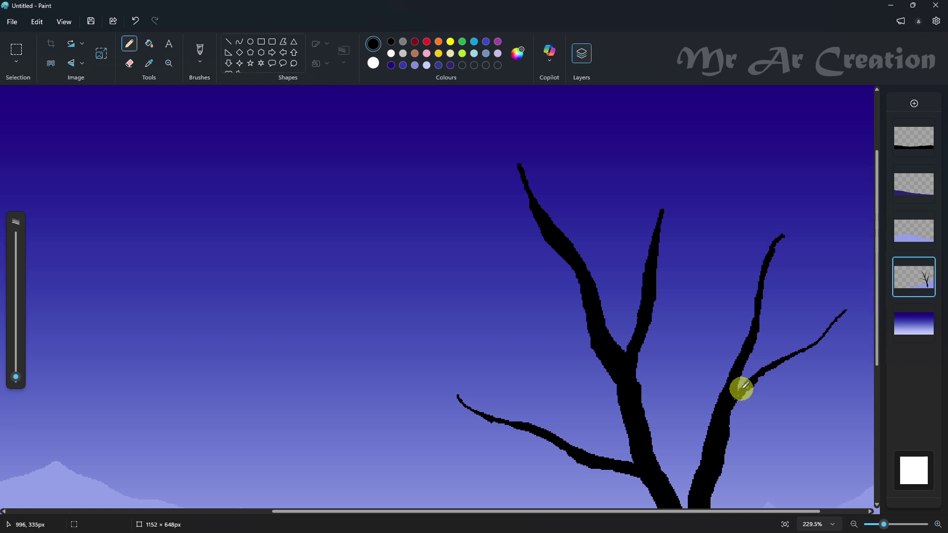
{"action": "scroll", "coordinate": [726, 416], "scroll_direction": "down", "scroll_amount": 2}
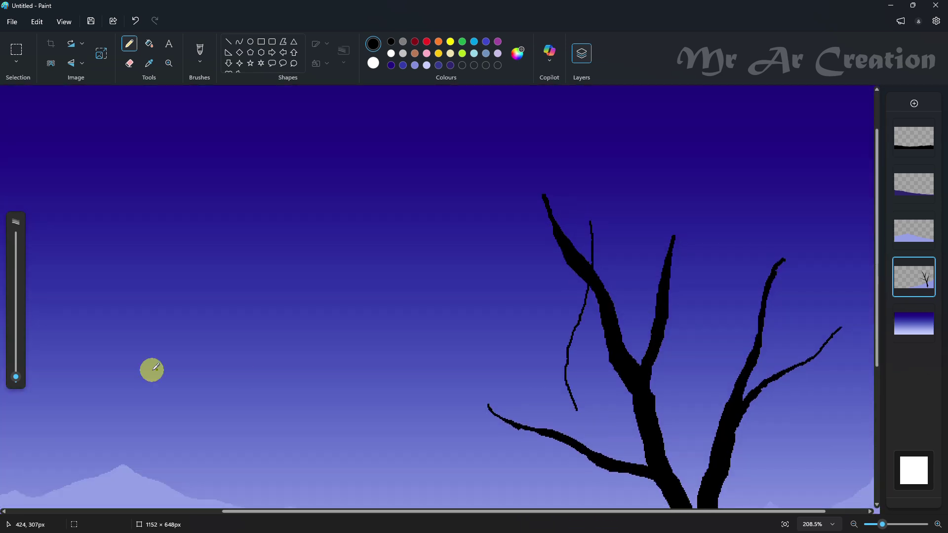
Step: With a finer pencil, outline a curved branch rising from the left side branch across the left limb and fill it black
{"action": "key", "text": "ctrl+z"}
{"action": "left_click_drag", "start_coordinate": [600, 228], "coordinate": [576, 339]}
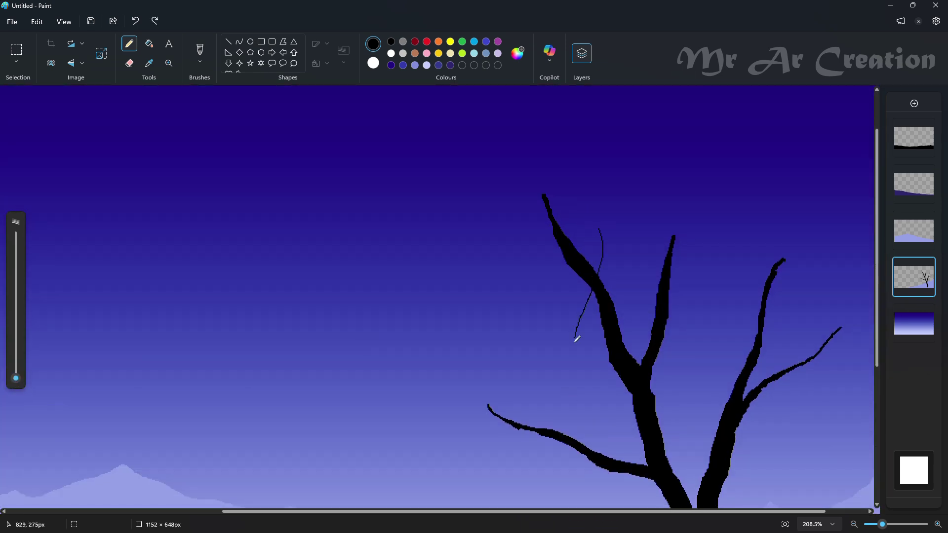
{"action": "left_click_drag", "start_coordinate": [602, 246], "coordinate": [576, 346]}
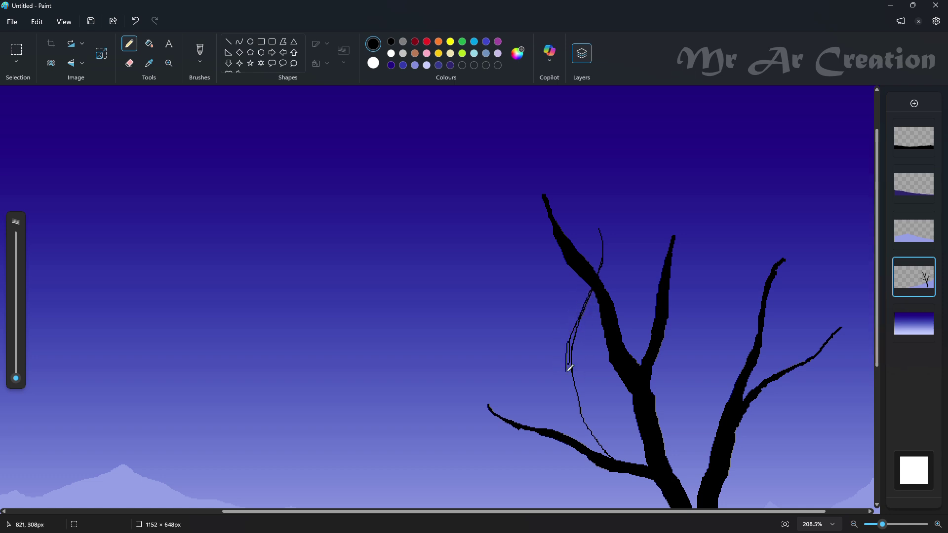
{"action": "key", "text": "ctrl+z"}
{"action": "left_click", "coordinate": [149, 43]}
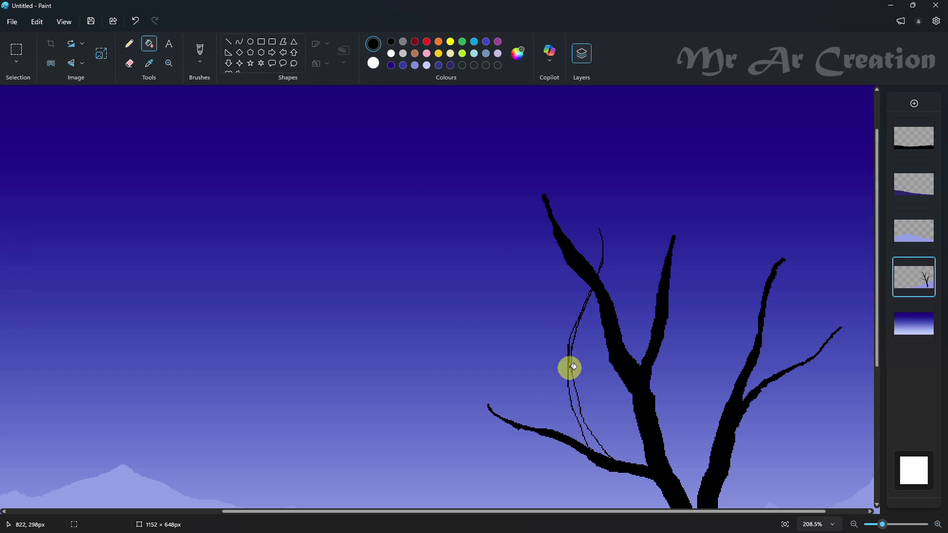
{"action": "left_click", "coordinate": [571, 368]}
{"action": "scroll", "coordinate": [595, 292], "scroll_direction": "up", "scroll_amount": 4}
{"action": "scroll", "coordinate": [597, 247], "scroll_direction": "down", "scroll_amount": 1}
{"action": "left_click", "coordinate": [130, 43]}
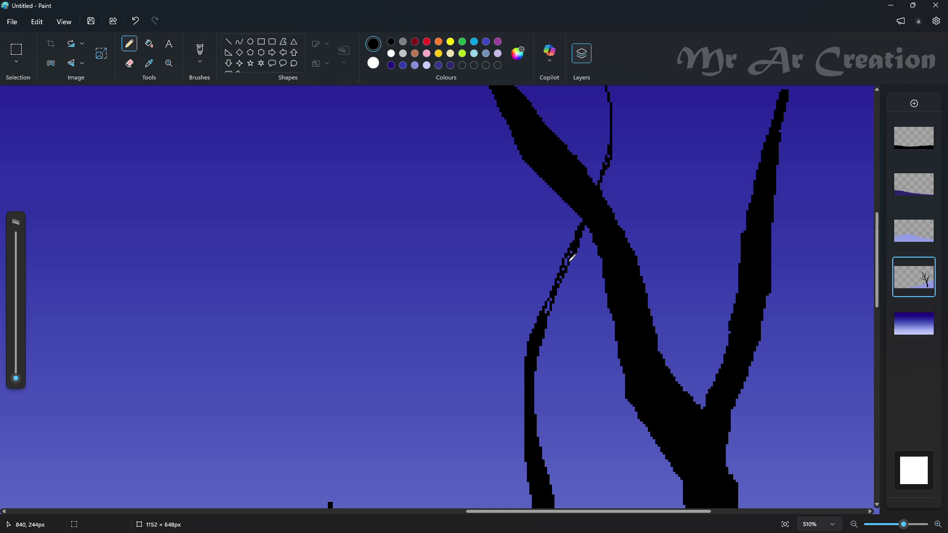
{"action": "scroll", "coordinate": [549, 307], "scroll_direction": "down", "scroll_amount": 5}
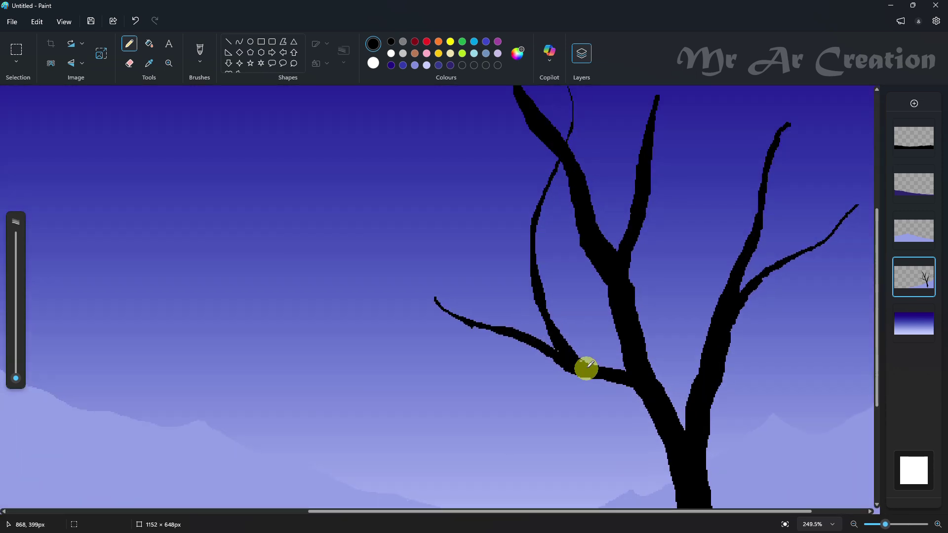
Step: Outline a second, lower branch reaching left beneath the left side branch and fill it black
{"action": "scroll", "coordinate": [568, 356], "scroll_direction": "up", "scroll_amount": 2}
{"action": "left_click_drag", "start_coordinate": [391, 313], "coordinate": [433, 352]}
{"action": "key", "text": "ctrl+z"}
{"action": "mouse_move", "coordinate": [568, 375]}
{"action": "left_mouse_down"}
{"action": "mouse_move", "coordinate": [603, 364]}
{"action": "mouse_move", "coordinate": [497, 376]}
{"action": "mouse_move", "coordinate": [437, 357]}
{"action": "left_mouse_up"}
{"action": "key", "text": "ctrl+z"}
{"action": "left_click", "coordinate": [149, 42]}
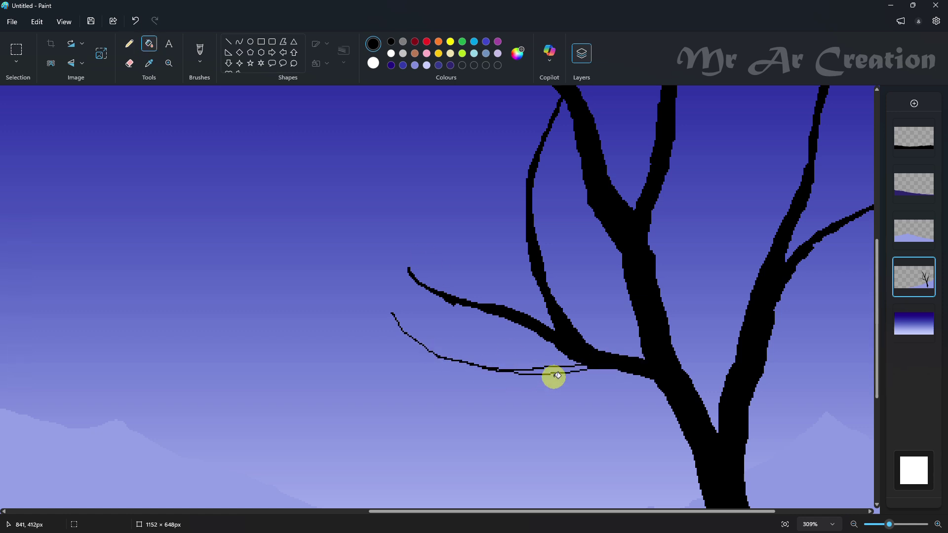
{"action": "left_click", "coordinate": [554, 371]}
Step: Draw fine forked twigs at the outer end of the lower left branch
{"action": "left_click", "coordinate": [129, 43]}
{"action": "scroll", "coordinate": [520, 371], "scroll_direction": "up", "scroll_amount": 3}
{"action": "mouse_move", "coordinate": [496, 359]}
{"action": "left_mouse_down"}
{"action": "mouse_move", "coordinate": [360, 354]}
{"action": "mouse_move", "coordinate": [389, 362]}
{"action": "mouse_move", "coordinate": [366, 378]}
{"action": "left_mouse_up"}
{"action": "key", "text": "ctrl+z"}
Step: Draw a thin offshoot extending left from the left side branch, thickening it where it joins
{"action": "scroll", "coordinate": [387, 383], "scroll_direction": "up", "scroll_amount": 3}
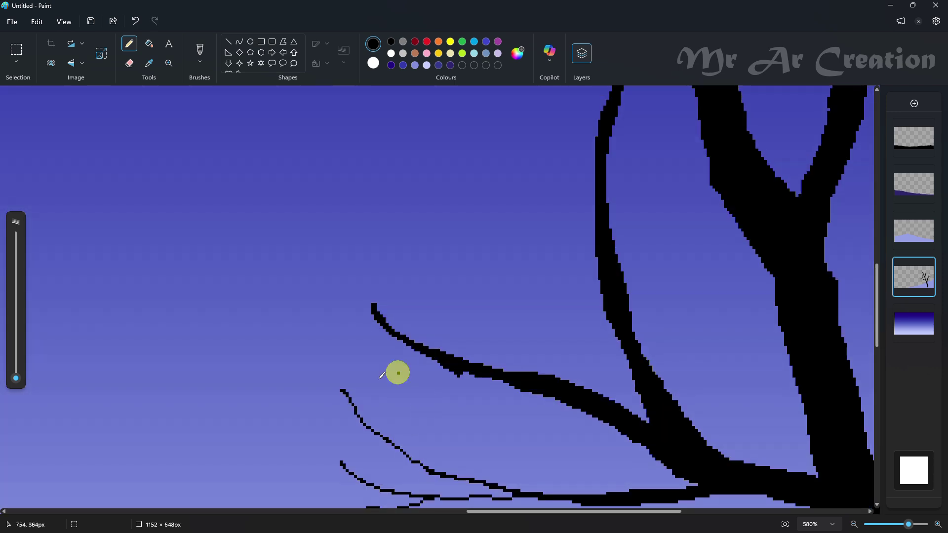
{"action": "left_click_drag", "start_coordinate": [502, 380], "coordinate": [294, 360]}
{"action": "key", "text": "ctrl+z"}
{"action": "left_click_drag", "start_coordinate": [218, 324], "coordinate": [434, 378]}
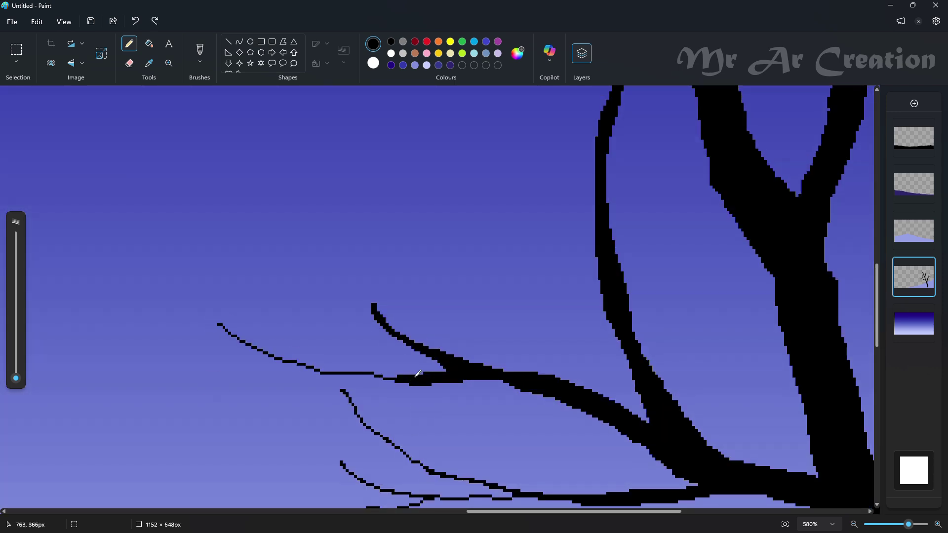
Step: Add small forked twigs beneath the outer tip of the thin left offshoot
{"action": "scroll", "coordinate": [372, 385], "scroll_direction": "up", "scroll_amount": 3}
{"action": "scroll", "coordinate": [372, 385], "scroll_direction": "down", "scroll_amount": 1}
{"action": "left_click_drag", "start_coordinate": [320, 438], "coordinate": [206, 440]}
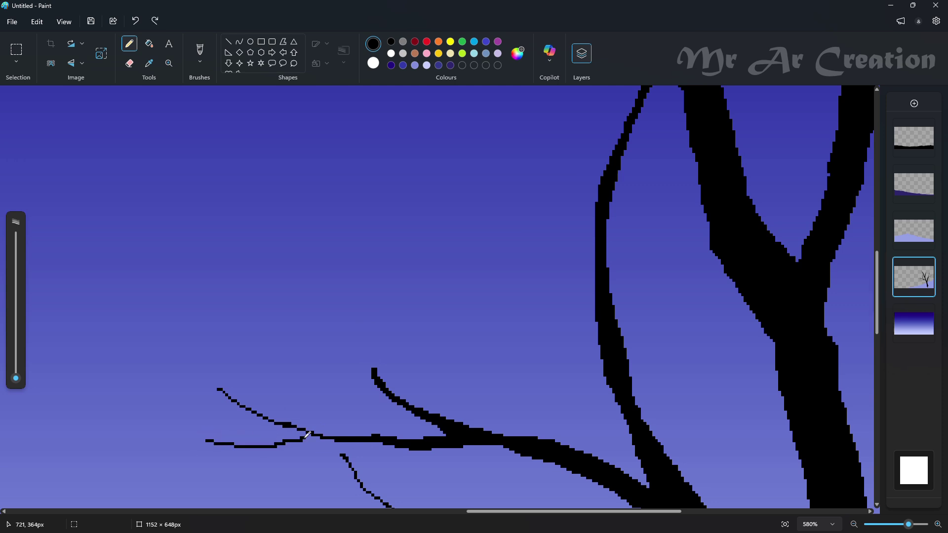
{"action": "key", "text": "ctrl+z"}
{"action": "left_click_drag", "start_coordinate": [278, 449], "coordinate": [344, 443]}
{"action": "scroll", "coordinate": [346, 380], "scroll_direction": "down", "scroll_amount": 2}
{"action": "key", "text": "ctrl+z"}
{"action": "left_click_drag", "start_coordinate": [236, 368], "coordinate": [320, 375]}
{"action": "left_click_drag", "start_coordinate": [273, 382], "coordinate": [219, 397]}
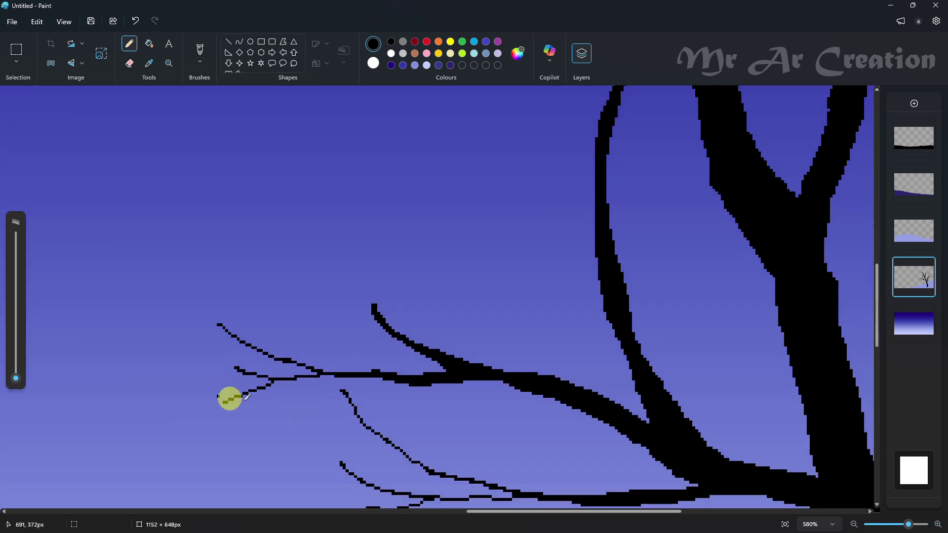
Step: Lengthen the left side branch's upturned tip with a thin stroke curving upward and thicken its base
{"action": "scroll", "coordinate": [395, 387], "scroll_direction": "up", "scroll_amount": 1}
{"action": "left_click_drag", "start_coordinate": [326, 213], "coordinate": [373, 370]}
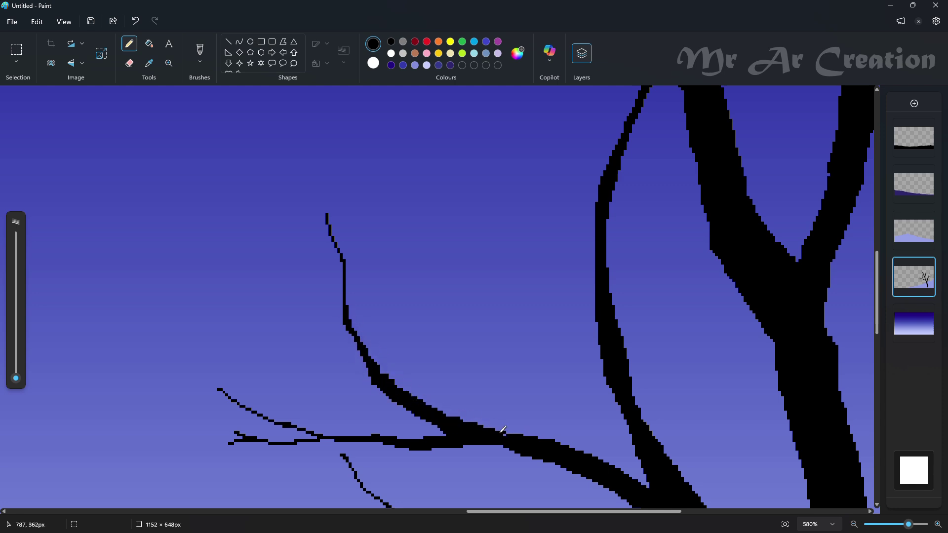
{"action": "scroll", "coordinate": [343, 278], "scroll_direction": "down", "scroll_amount": 3}
Step: Draw two long, crossing curved twigs rising from the left side of the curved branch and thicken their lower parts
{"action": "scroll", "coordinate": [464, 339], "scroll_direction": "up", "scroll_amount": 2}
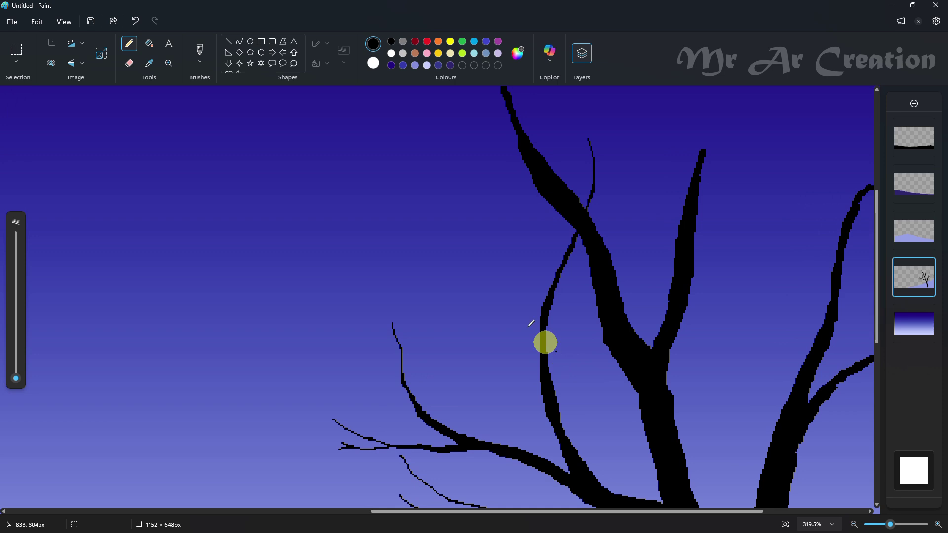
{"action": "left_click_drag", "start_coordinate": [537, 351], "coordinate": [526, 320]}
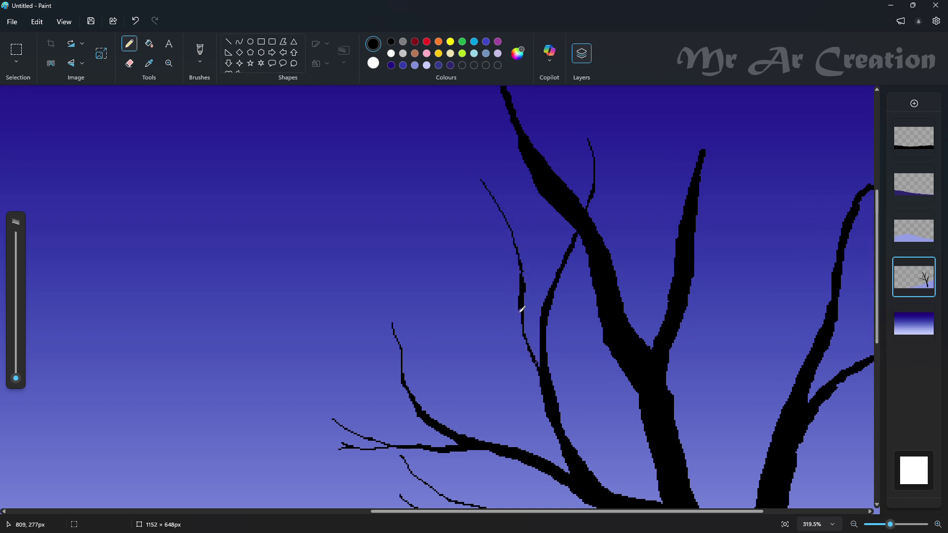
{"action": "scroll", "coordinate": [524, 256], "scroll_direction": "down", "scroll_amount": 1}
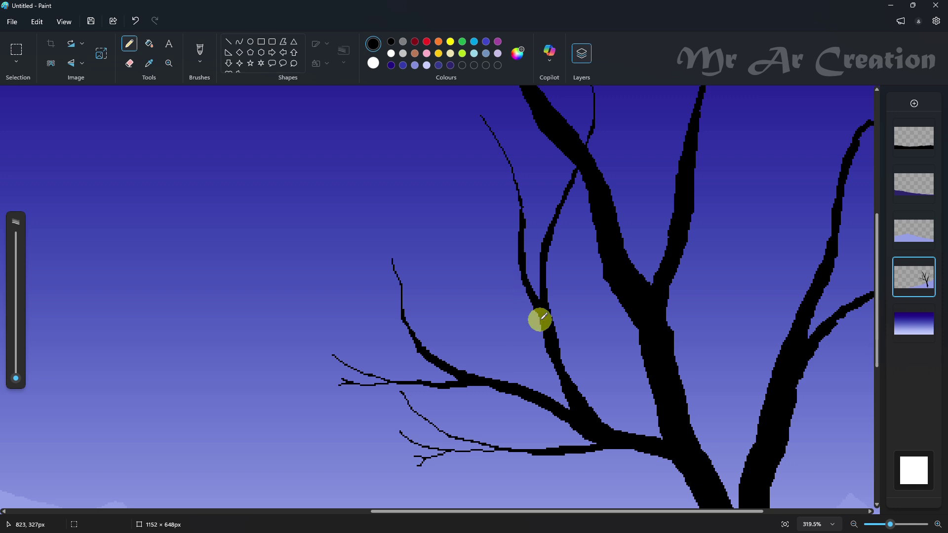
{"action": "scroll", "coordinate": [540, 320], "scroll_direction": "up", "scroll_amount": 2}
{"action": "scroll", "coordinate": [466, 388], "scroll_direction": "down", "scroll_amount": 2}
{"action": "scroll", "coordinate": [496, 310], "scroll_direction": "up", "scroll_amount": 2}
{"action": "mouse_move", "coordinate": [501, 208]}
{"action": "left_mouse_down"}
{"action": "mouse_move", "coordinate": [486, 355]}
{"action": "mouse_move", "coordinate": [518, 409]}
{"action": "mouse_move", "coordinate": [490, 385]}
{"action": "left_mouse_up"}
{"action": "scroll", "coordinate": [532, 395], "scroll_direction": "up", "scroll_amount": 2}
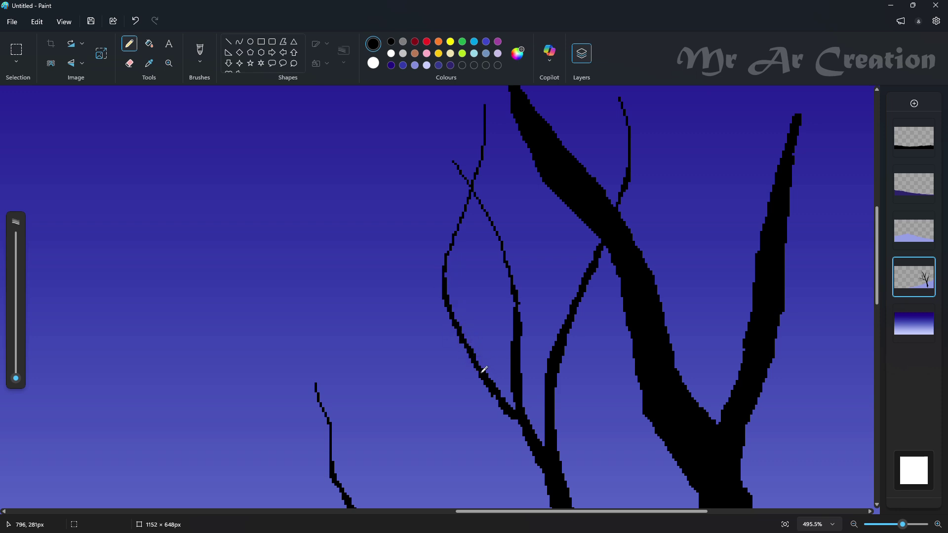
Step: Outline another tall, slender branch rising from the left side branch, fill its base black and touch up the gaps
{"action": "scroll", "coordinate": [484, 339], "scroll_direction": "down", "scroll_amount": 3}
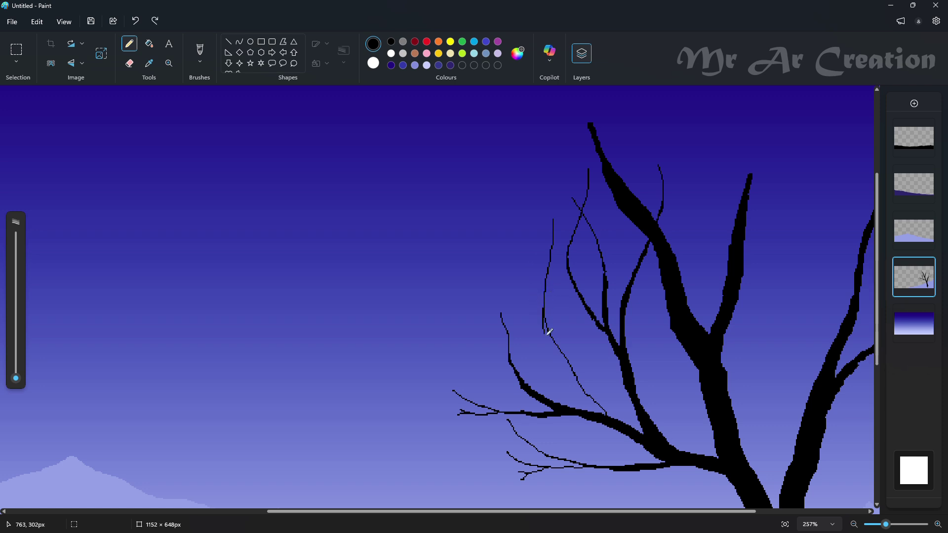
{"action": "mouse_move", "coordinate": [548, 311]}
{"action": "left_mouse_down"}
{"action": "mouse_move", "coordinate": [578, 387]}
{"action": "mouse_move", "coordinate": [607, 413]}
{"action": "left_mouse_up"}
{"action": "left_click", "coordinate": [149, 44]}
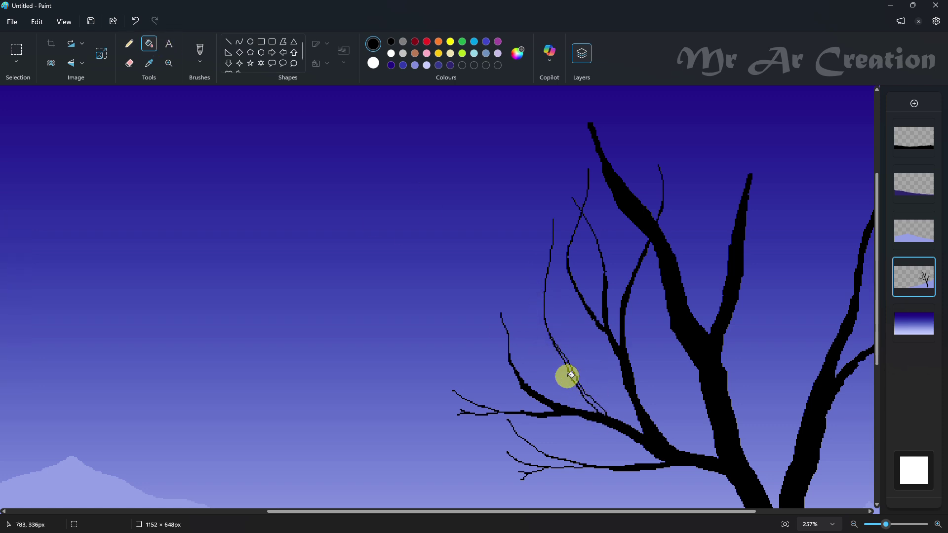
{"action": "left_click", "coordinate": [586, 391]}
{"action": "left_click", "coordinate": [129, 43]}
{"action": "scroll", "coordinate": [561, 326], "scroll_direction": "up", "scroll_amount": 3}
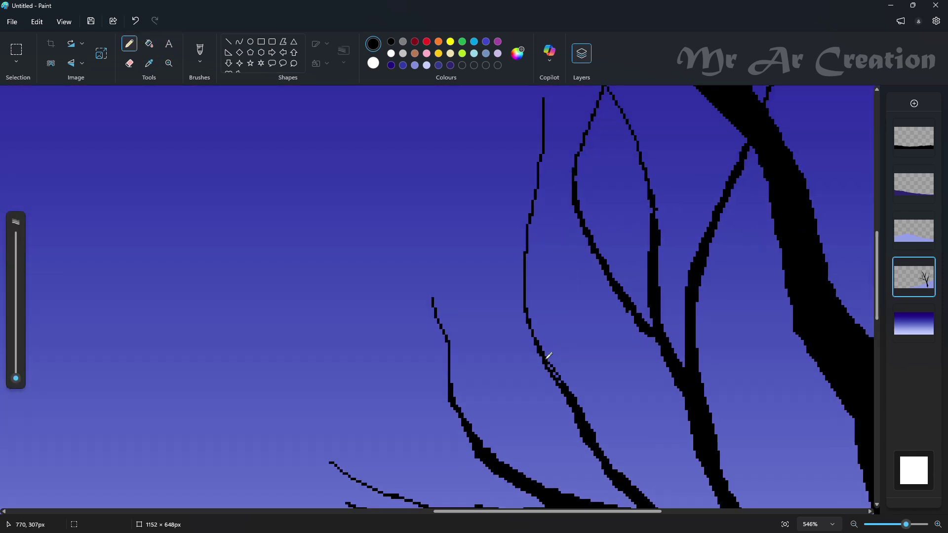
Step: Add a small forked twig to the upturned left branch and a longer twig to the slender branch beside it
{"action": "scroll", "coordinate": [421, 423], "scroll_direction": "down", "scroll_amount": 1}
{"action": "left_click_drag", "start_coordinate": [418, 320], "coordinate": [473, 383]}
{"action": "key", "text": "ctrl+z"}
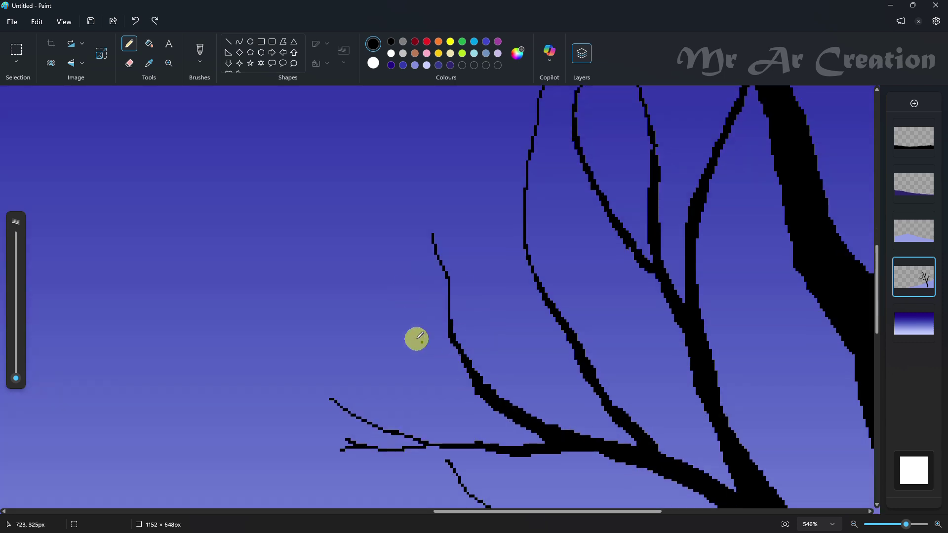
{"action": "left_click_drag", "start_coordinate": [406, 325], "coordinate": [478, 388]}
{"action": "scroll", "coordinate": [490, 361], "scroll_direction": "up", "scroll_amount": 2}
{"action": "left_click_drag", "start_coordinate": [478, 276], "coordinate": [544, 423]}
{"action": "scroll", "coordinate": [573, 400], "scroll_direction": "down", "scroll_amount": 2}
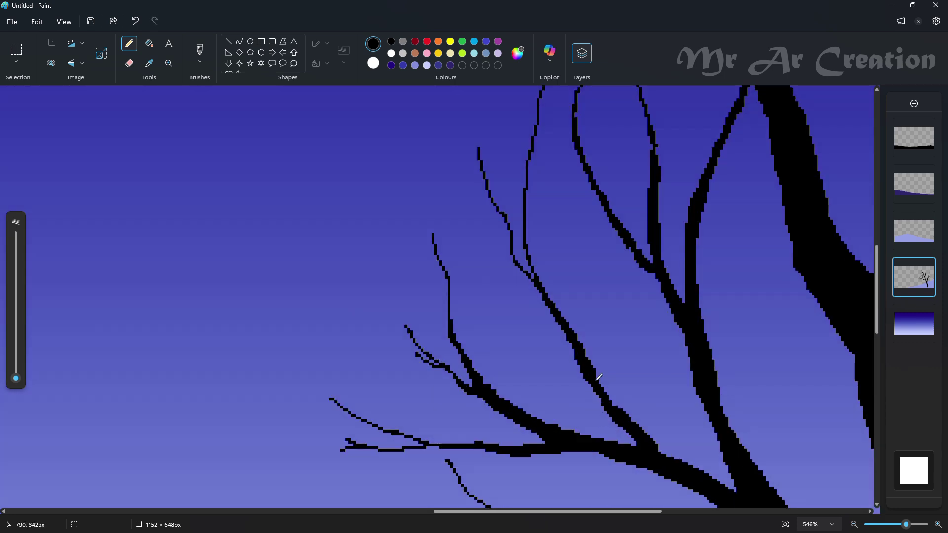
Step: Draw a small forked twig on the slender branch's inner side and a short one on its outer side
{"action": "left_click_drag", "start_coordinate": [597, 379], "coordinate": [600, 301]}
{"action": "left_click_drag", "start_coordinate": [599, 320], "coordinate": [611, 303]}
{"action": "scroll", "coordinate": [519, 376], "scroll_direction": "up", "scroll_amount": 3}
{"action": "left_click_drag", "start_coordinate": [513, 454], "coordinate": [467, 421]}
{"action": "scroll", "coordinate": [614, 354], "scroll_direction": "up", "scroll_amount": 2}
{"action": "scroll", "coordinate": [614, 354], "scroll_direction": "down", "scroll_amount": 5}
{"action": "scroll", "coordinate": [674, 322], "scroll_direction": "up", "scroll_amount": 3}
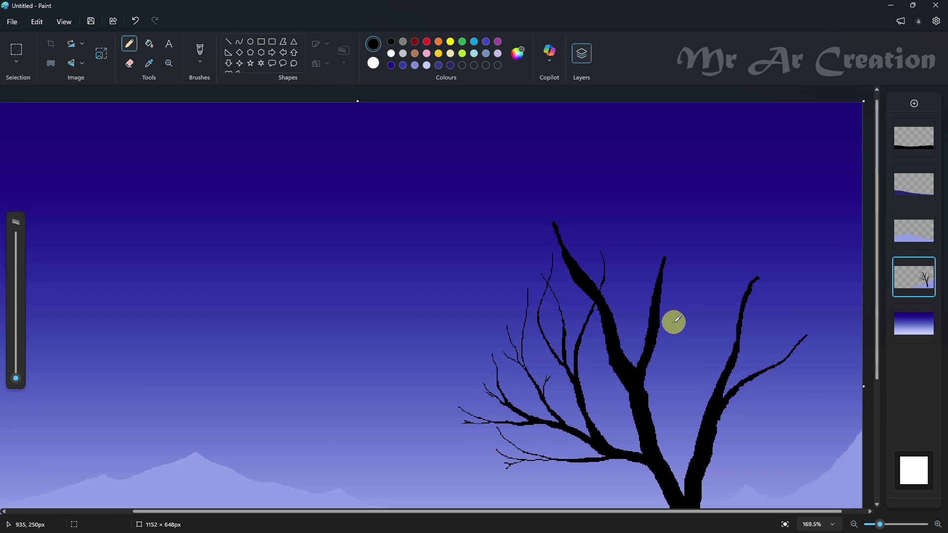
Step: Draw a long wavy twig rising from the lowest-left branch group, thicken its lower part and add forked side twigs
{"action": "key", "text": "ctrl+z"}
{"action": "left_click", "coordinate": [428, 362]}
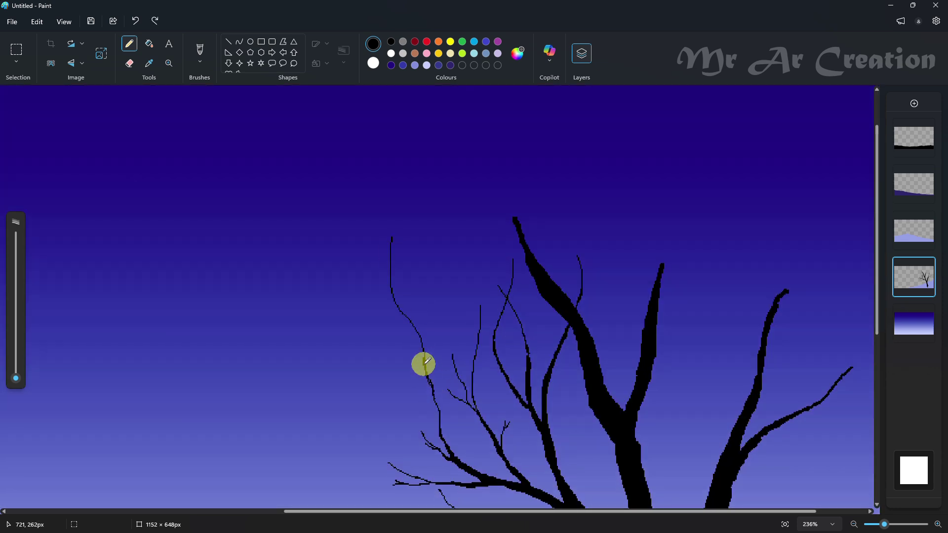
{"action": "scroll", "coordinate": [445, 435], "scroll_direction": "up", "scroll_amount": 2}
{"action": "left_click", "coordinate": [433, 390]}
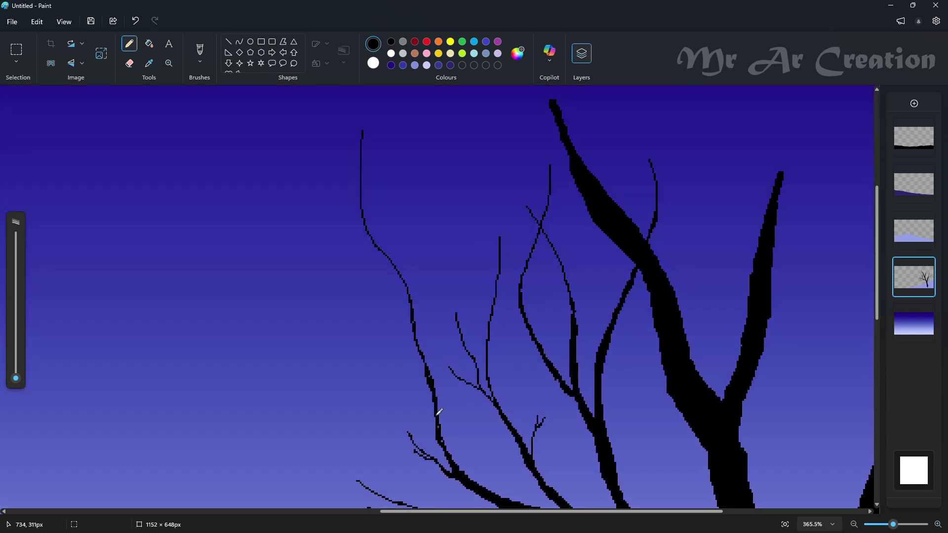
{"action": "scroll", "coordinate": [418, 372], "scroll_direction": "up", "scroll_amount": 2}
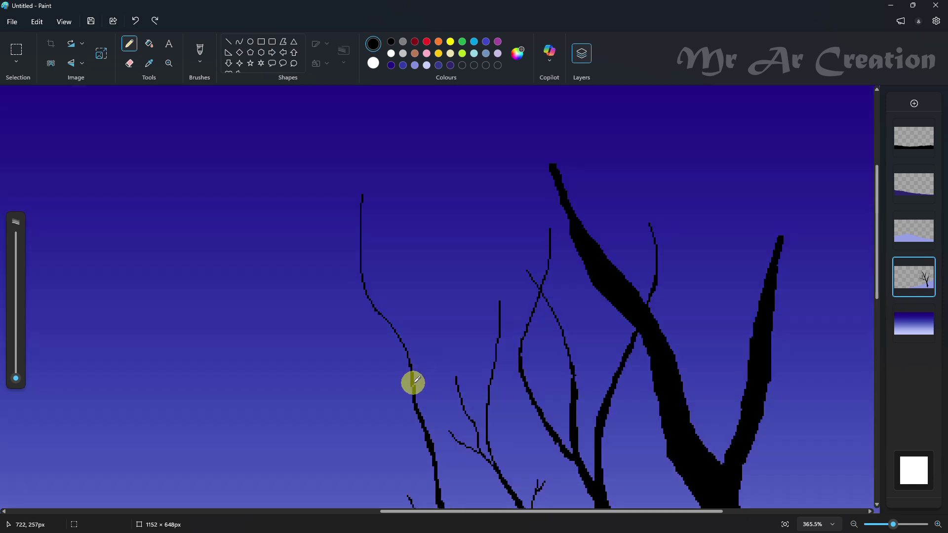
{"action": "mouse_move", "coordinate": [413, 383]}
{"action": "left_mouse_down"}
{"action": "mouse_move", "coordinate": [410, 398]}
{"action": "mouse_move", "coordinate": [326, 344]}
{"action": "left_mouse_up"}
Step: Extend the tall left main branch upward with a tapering outlined tip near the canvas top and fill it black
{"action": "scroll", "coordinate": [561, 292], "scroll_direction": "up", "scroll_amount": 7}
{"action": "left_click_drag", "start_coordinate": [554, 388], "coordinate": [469, 163]}
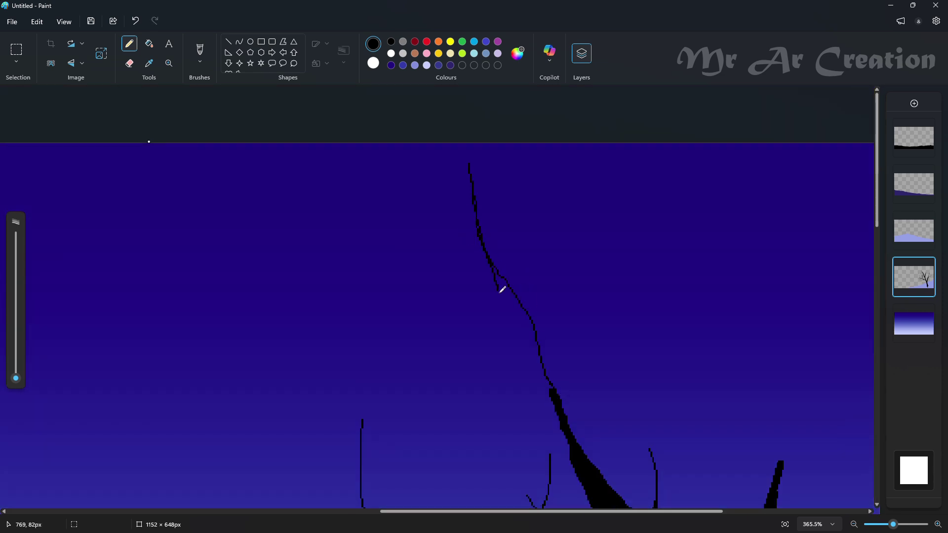
{"action": "left_click_drag", "start_coordinate": [535, 348], "coordinate": [562, 412]}
{"action": "scroll", "coordinate": [566, 252], "scroll_direction": "down", "scroll_amount": 4}
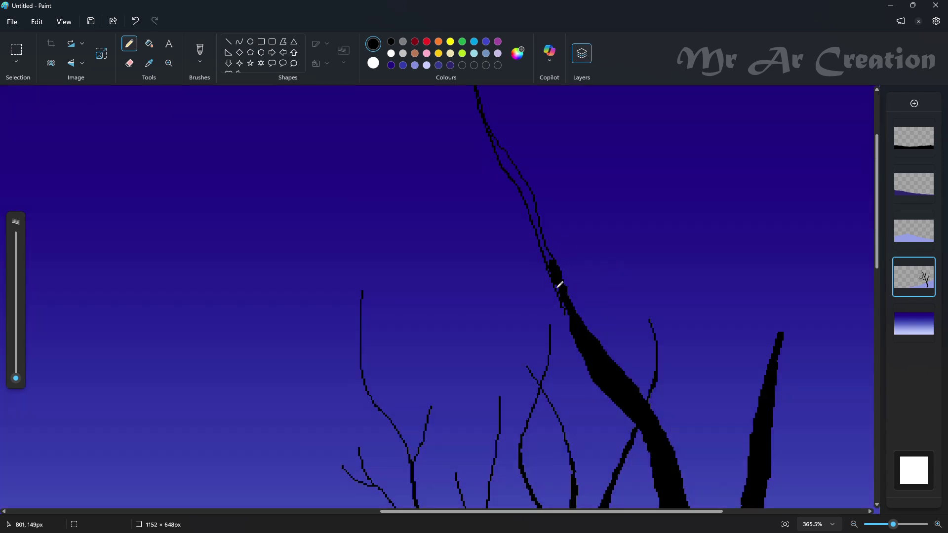
{"action": "left_click", "coordinate": [150, 43]}
{"action": "left_click", "coordinate": [533, 205]}
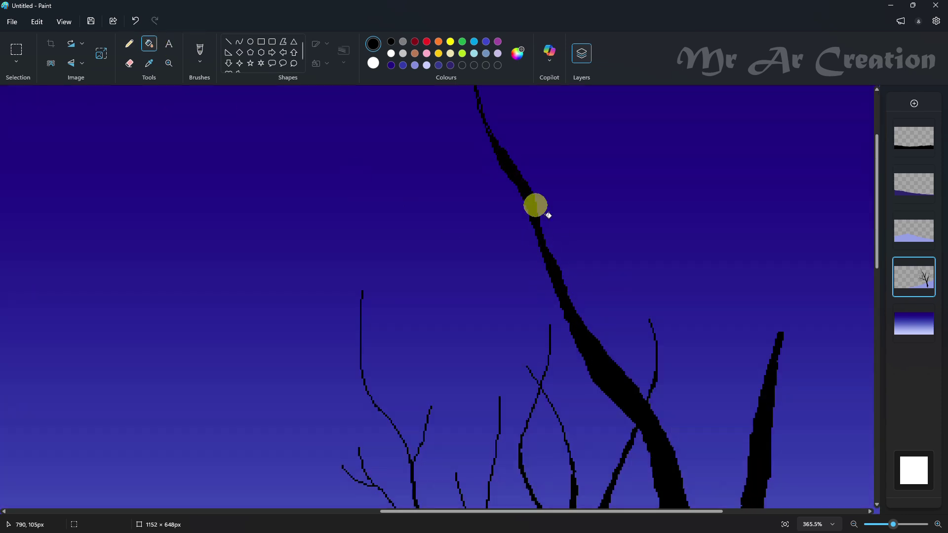
Step: Outline a curved, tapering side branch growing up and left from the tall left main branch and fill it black
{"action": "scroll", "coordinate": [535, 205], "scroll_direction": "up", "scroll_amount": 4}
{"action": "left_click", "coordinate": [130, 44]}
{"action": "scroll", "coordinate": [491, 265], "scroll_direction": "down", "scroll_amount": 4}
{"action": "scroll", "coordinate": [586, 297], "scroll_direction": "up", "scroll_amount": 3}
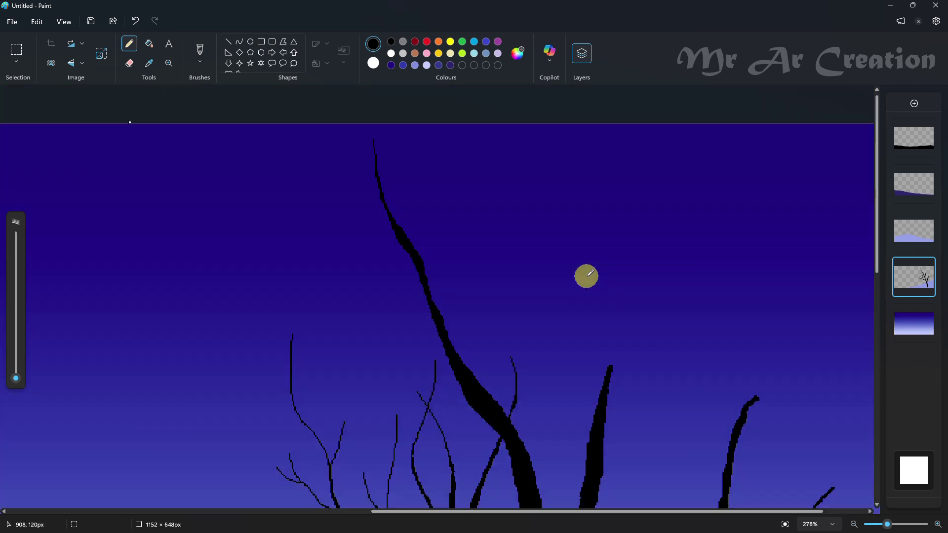
{"action": "scroll", "coordinate": [586, 275], "scroll_direction": "down", "scroll_amount": 2}
{"action": "left_click_drag", "start_coordinate": [317, 200], "coordinate": [455, 319]}
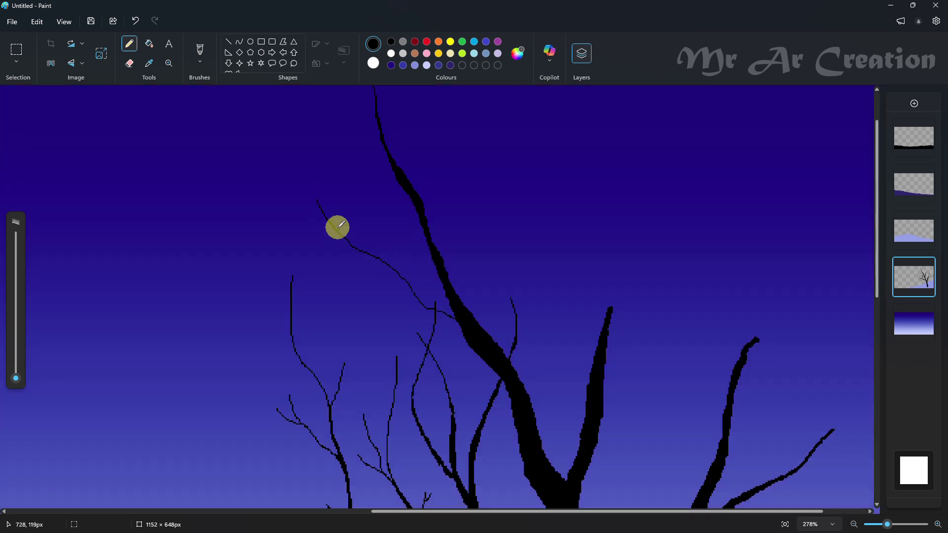
{"action": "left_click_drag", "start_coordinate": [341, 225], "coordinate": [309, 174]}
{"action": "left_click", "coordinate": [149, 44]}
{"action": "left_click", "coordinate": [398, 277]}
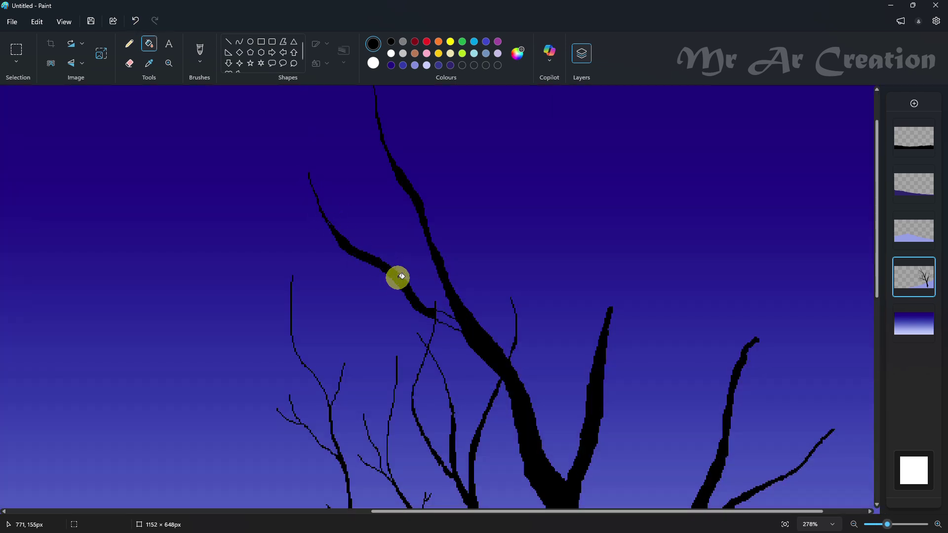
{"action": "left_click", "coordinate": [447, 319]}
Step: Extend the middle branch toward the upper right with a curved, tapering outline and fill it black
{"action": "scroll", "coordinate": [673, 250], "scroll_direction": "down", "scroll_amount": 4}
{"action": "scroll", "coordinate": [674, 249], "scroll_direction": "up", "scroll_amount": 3}
{"action": "left_click", "coordinate": [129, 44]}
{"action": "scroll", "coordinate": [666, 274], "scroll_direction": "up", "scroll_amount": 2}
{"action": "scroll", "coordinate": [666, 274], "scroll_direction": "up", "scroll_amount": 2}
{"action": "left_click_drag", "start_coordinate": [672, 303], "coordinate": [778, 155]}
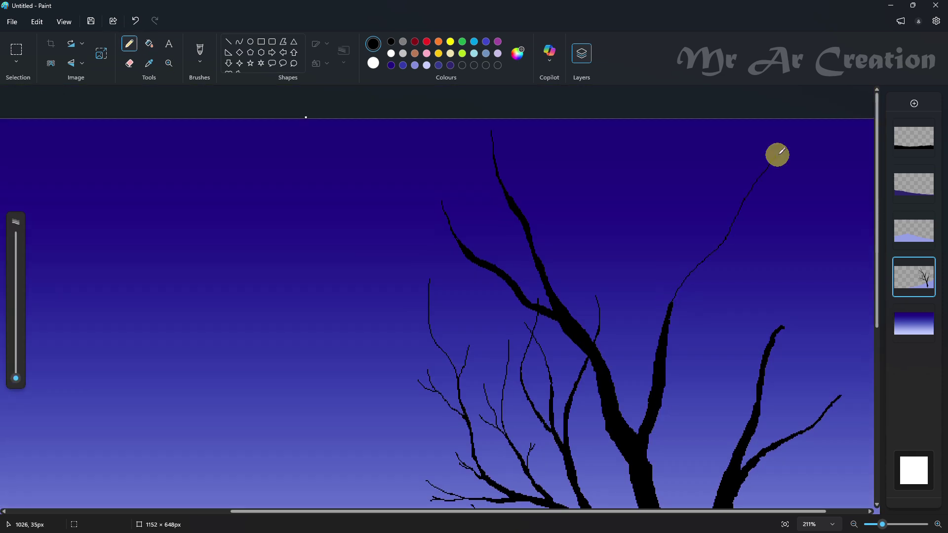
{"action": "left_click", "coordinate": [150, 43]}
{"action": "left_click", "coordinate": [721, 244]}
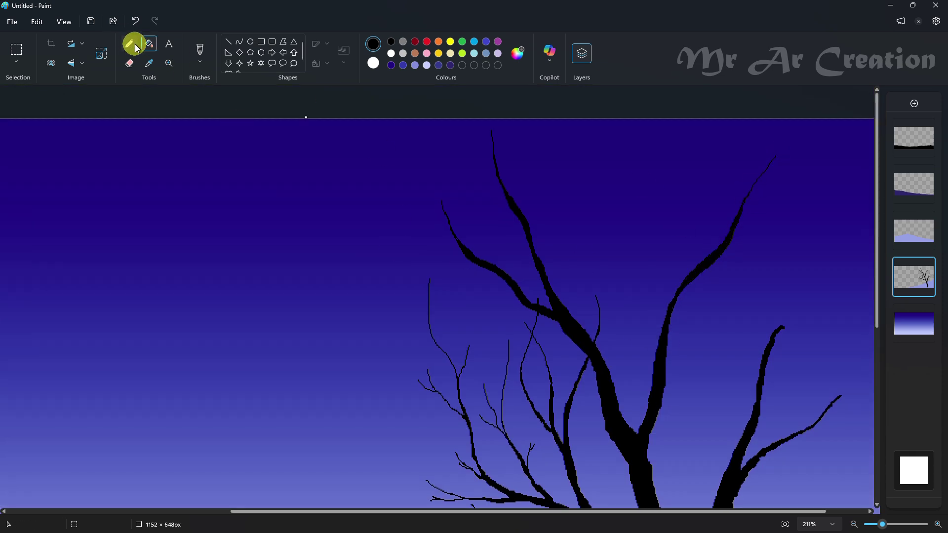
Step: Outline a curved fork rising from the left side of the middle branch and fill its base black
{"action": "left_click", "coordinate": [132, 43]}
{"action": "scroll", "coordinate": [680, 295], "scroll_direction": "up", "scroll_amount": 3}
{"action": "left_click_drag", "start_coordinate": [693, 267], "coordinate": [662, 327]}
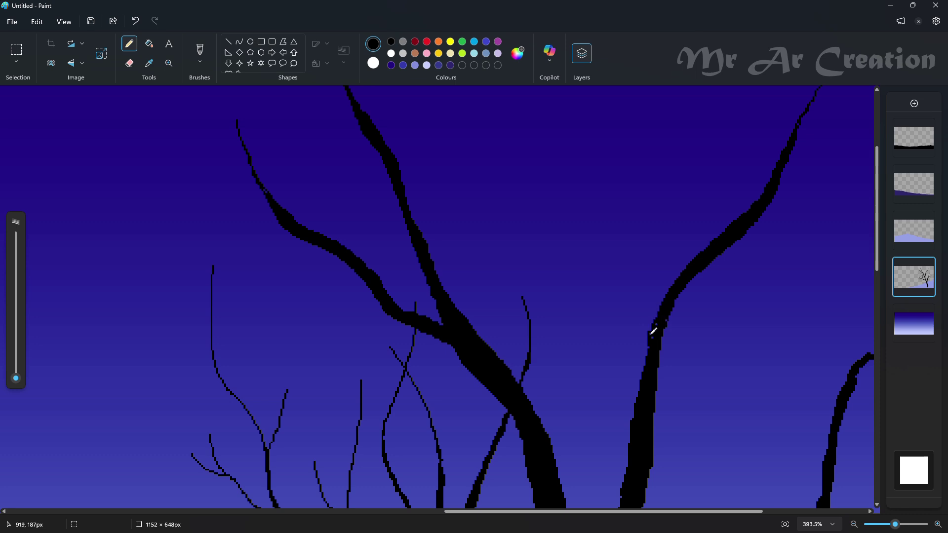
{"action": "scroll", "coordinate": [652, 329], "scroll_direction": "up", "scroll_amount": 2}
{"action": "mouse_move", "coordinate": [603, 183]}
{"action": "left_mouse_down"}
{"action": "mouse_move", "coordinate": [641, 496]}
{"action": "mouse_move", "coordinate": [589, 300]}
{"action": "left_mouse_up"}
{"action": "scroll", "coordinate": [658, 413], "scroll_direction": "down", "scroll_amount": 1}
{"action": "left_click_drag", "start_coordinate": [634, 441], "coordinate": [635, 462]}
{"action": "left_click", "coordinate": [149, 44]}
{"action": "left_click", "coordinate": [622, 376]}
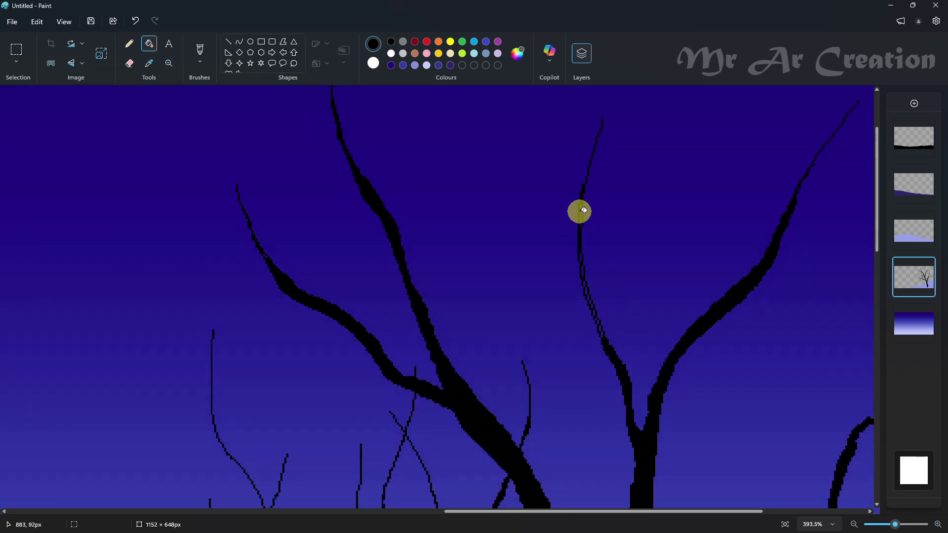
Step: Fill the remaining upper part of the middle branch's left fork black, undoing the stray fill and touching up the gaps
{"action": "left_click", "coordinate": [580, 214]}
{"action": "left_click", "coordinate": [582, 267]}
{"action": "key", "text": "ctrl+z"}
{"action": "left_click", "coordinate": [130, 43]}
{"action": "left_click_drag", "start_coordinate": [584, 279], "coordinate": [603, 334]}
Step: Draw a long twig on the left of the middle branch's fork and a small forked twig on its right
{"action": "scroll", "coordinate": [544, 305], "scroll_direction": "up", "scroll_amount": 2}
{"action": "left_click_drag", "start_coordinate": [541, 269], "coordinate": [600, 437]}
{"action": "key", "text": "ctrl+z"}
{"action": "left_click_drag", "start_coordinate": [517, 277], "coordinate": [562, 417]}
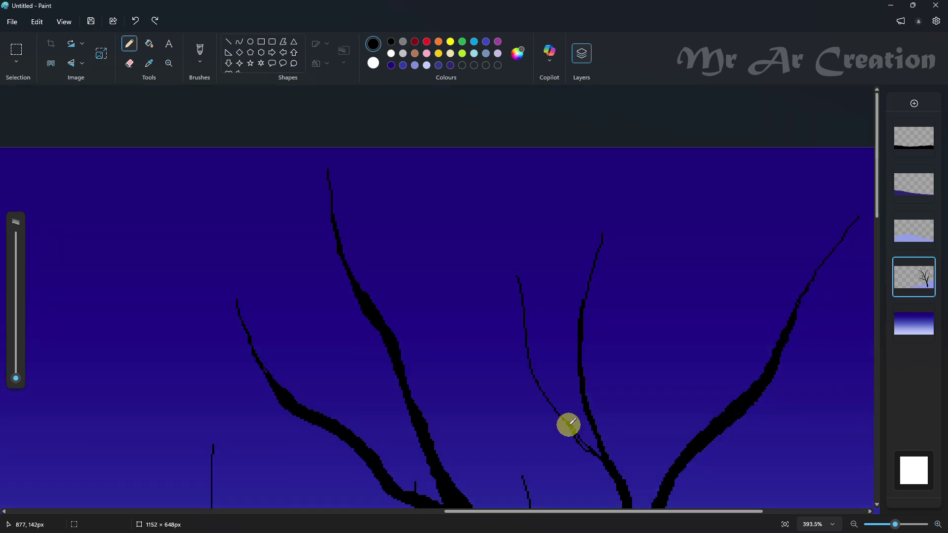
{"action": "mouse_move", "coordinate": [580, 339]}
{"action": "left_mouse_down"}
{"action": "mouse_move", "coordinate": [618, 282]}
{"action": "mouse_move", "coordinate": [630, 289]}
{"action": "left_mouse_up"}
Step: Draw a long curved twig leftward from the upper-left side branch and a wavy forked twig crossing the tall left branch
{"action": "scroll", "coordinate": [745, 324], "scroll_direction": "down", "scroll_amount": 3}
{"action": "scroll", "coordinate": [377, 256], "scroll_direction": "up", "scroll_amount": 4}
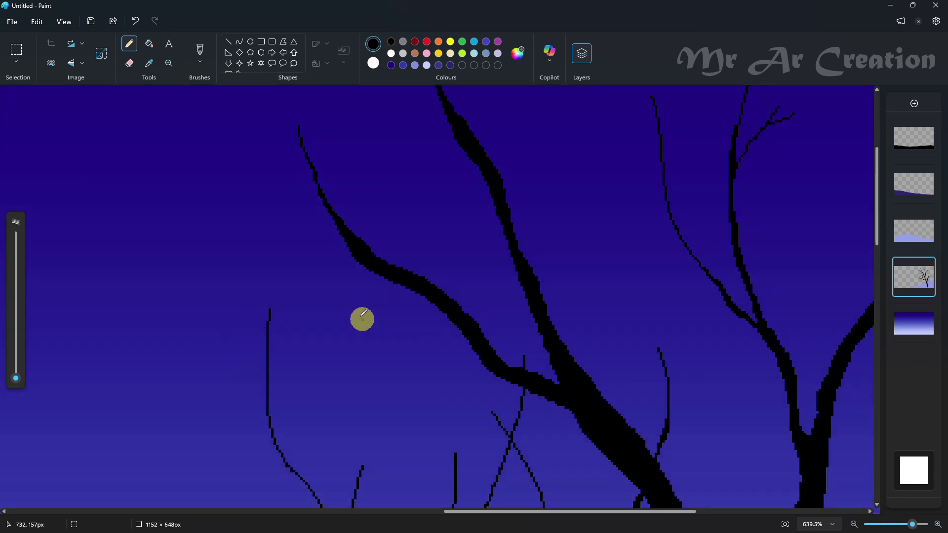
{"action": "left_click_drag", "start_coordinate": [385, 280], "coordinate": [199, 208]}
{"action": "scroll", "coordinate": [444, 307], "scroll_direction": "up", "scroll_amount": 3}
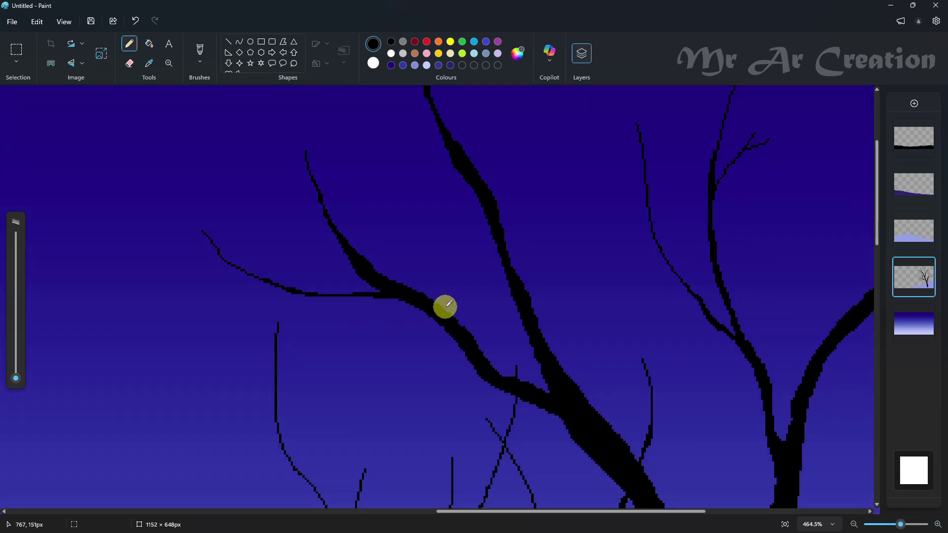
{"action": "left_click_drag", "start_coordinate": [495, 151], "coordinate": [485, 390]}
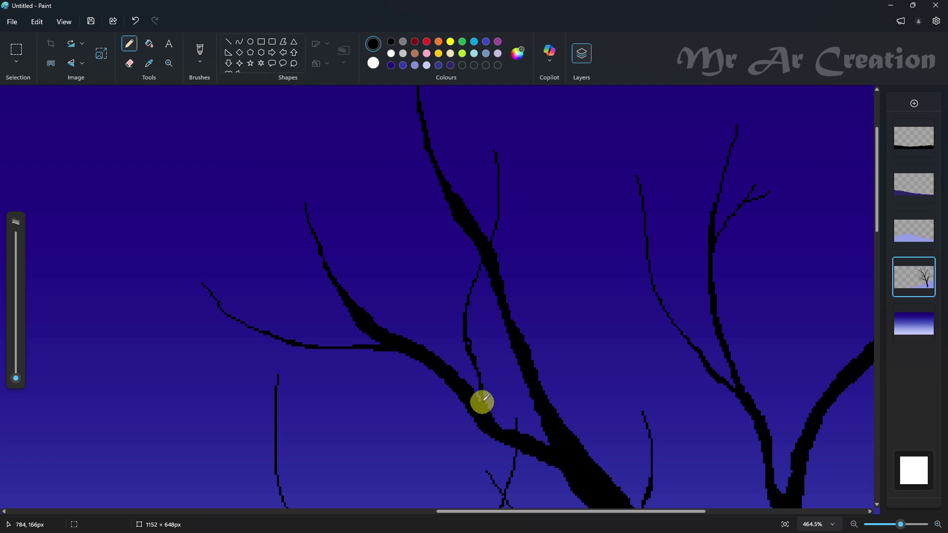
{"action": "scroll", "coordinate": [494, 414], "scroll_direction": "up", "scroll_amount": 2}
{"action": "left_click_drag", "start_coordinate": [499, 357], "coordinate": [529, 310]}
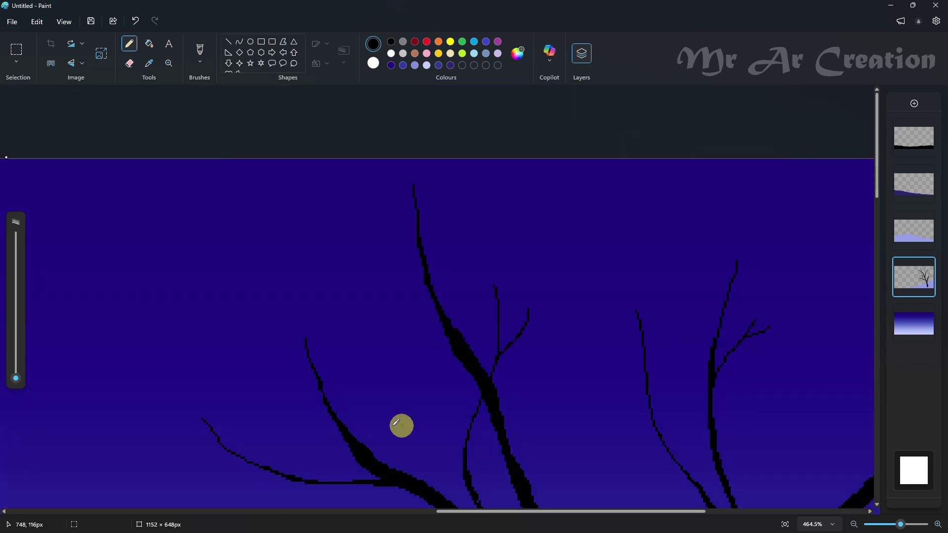
Step: Add small forked twigs to the tips of the upper-left side branch, its long twig and the tall left branch
{"action": "scroll", "coordinate": [402, 426], "scroll_direction": "down", "scroll_amount": 1}
{"action": "left_click_drag", "start_coordinate": [284, 413], "coordinate": [232, 404]}
{"action": "left_click_drag", "start_coordinate": [339, 304], "coordinate": [356, 297]}
{"action": "scroll", "coordinate": [316, 287], "scroll_direction": "up", "scroll_amount": 1}
{"action": "left_click_drag", "start_coordinate": [262, 274], "coordinate": [308, 365]}
{"action": "left_click_drag", "start_coordinate": [278, 339], "coordinate": [291, 346]}
{"action": "left_click_drag", "start_coordinate": [440, 327], "coordinate": [351, 239]}
{"action": "left_click_drag", "start_coordinate": [395, 288], "coordinate": [367, 286]}
{"action": "left_click_drag", "start_coordinate": [423, 244], "coordinate": [443, 194]}
Step: Erase the short forked twig ending the lower-left branch and redraw it as a longer, thicker twig reaching up and left
{"action": "scroll", "coordinate": [705, 290], "scroll_direction": "down", "scroll_amount": 5}
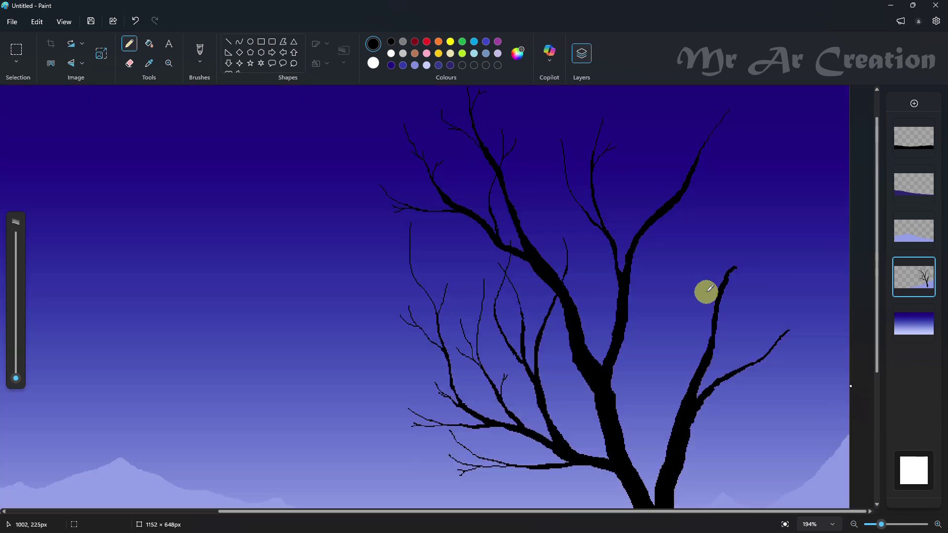
{"action": "scroll", "coordinate": [383, 354], "scroll_direction": "up", "scroll_amount": 5}
{"action": "left_click", "coordinate": [133, 69]}
{"action": "left_click_drag", "start_coordinate": [15, 313], "coordinate": [19, 360]}
{"action": "mouse_move", "coordinate": [349, 330]}
{"action": "left_mouse_down"}
{"action": "mouse_move", "coordinate": [381, 366]}
{"action": "mouse_move", "coordinate": [357, 350]}
{"action": "left_mouse_up"}
{"action": "left_click", "coordinate": [129, 43]}
{"action": "left_click_drag", "start_coordinate": [243, 253], "coordinate": [364, 354]}
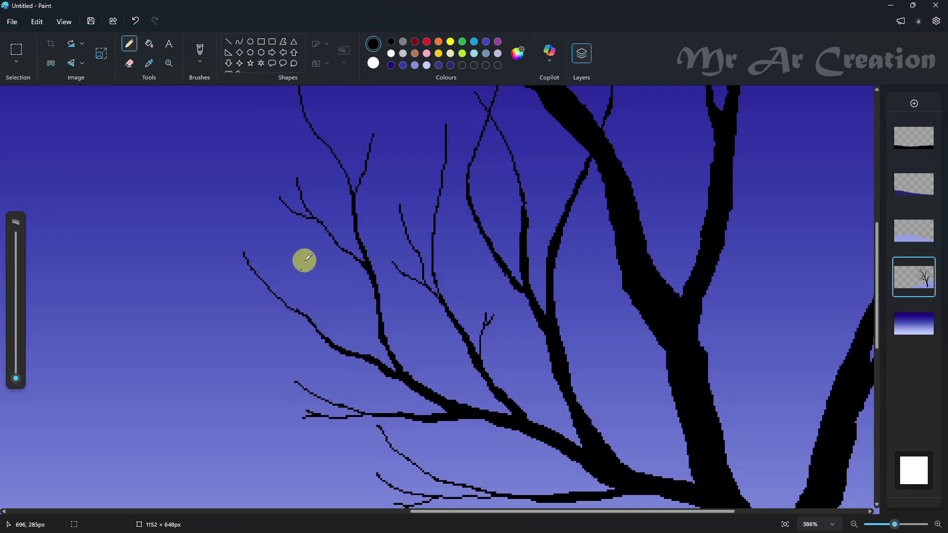
Step: Add a short upright twig and a small forked twig to the redrawn lower-left twig
{"action": "left_click_drag", "start_coordinate": [316, 327], "coordinate": [309, 299]}
{"action": "left_click_drag", "start_coordinate": [336, 346], "coordinate": [251, 322]}
{"action": "left_click_drag", "start_coordinate": [292, 345], "coordinate": [268, 351]}
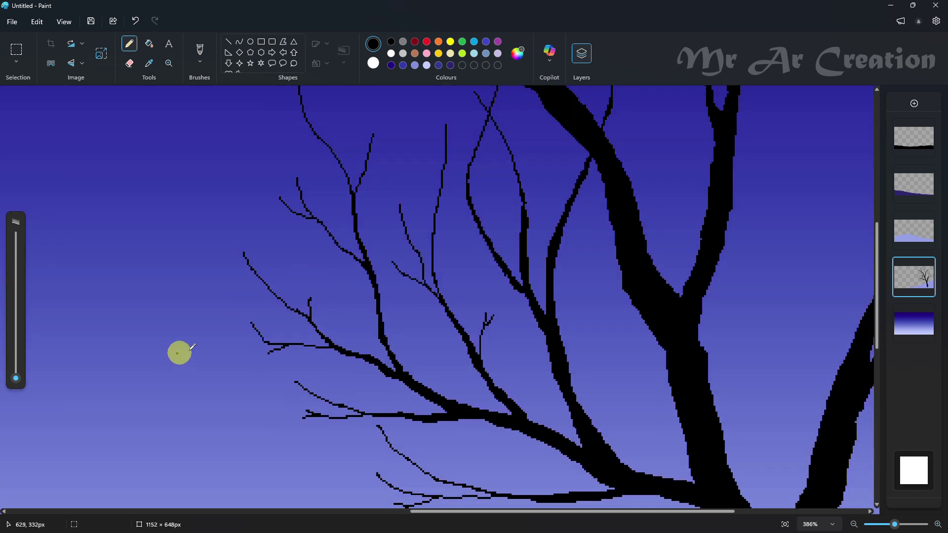
{"action": "scroll", "coordinate": [528, 271], "scroll_direction": "down", "scroll_amount": 3}
{"action": "scroll", "coordinate": [529, 271], "scroll_direction": "up", "scroll_amount": 1}
{"action": "mouse_move", "coordinate": [393, 241]}
{"action": "left_mouse_down"}
{"action": "mouse_move", "coordinate": [476, 294]}
{"action": "mouse_move", "coordinate": [604, 311]}
{"action": "mouse_move", "coordinate": [466, 301]}
{"action": "mouse_move", "coordinate": [603, 306]}
{"action": "left_mouse_up"}
{"action": "key", "text": "ctrl+z"}
{"action": "key", "text": "ctrl+z"}
{"action": "left_click_drag", "start_coordinate": [600, 308], "coordinate": [527, 310]}
{"action": "key", "text": "ctrl+z"}
Step: Draw a long wavy branch leftward from the base of the upper-left side branch and add forked twigs along it
{"action": "left_click_drag", "start_coordinate": [401, 265], "coordinate": [558, 316]}
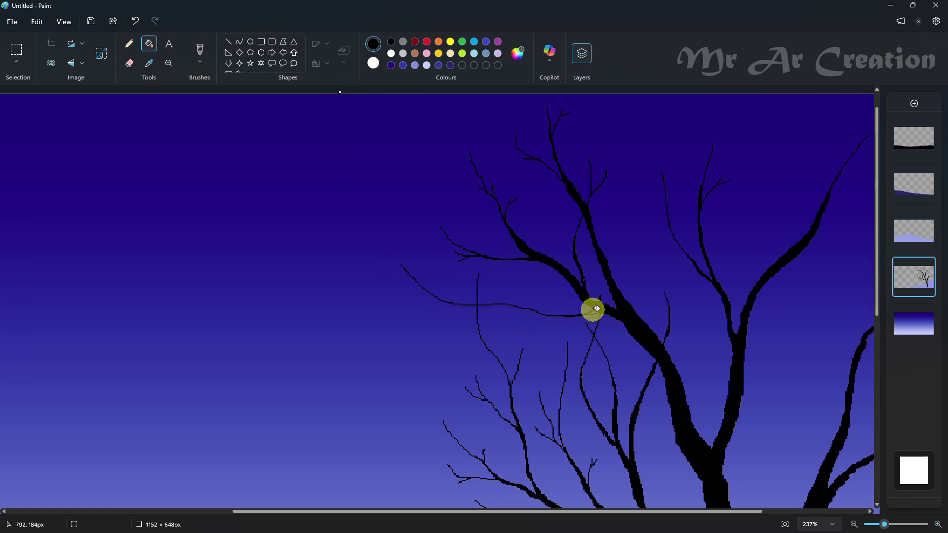
{"action": "scroll", "coordinate": [592, 307], "scroll_direction": "up", "scroll_amount": 3}
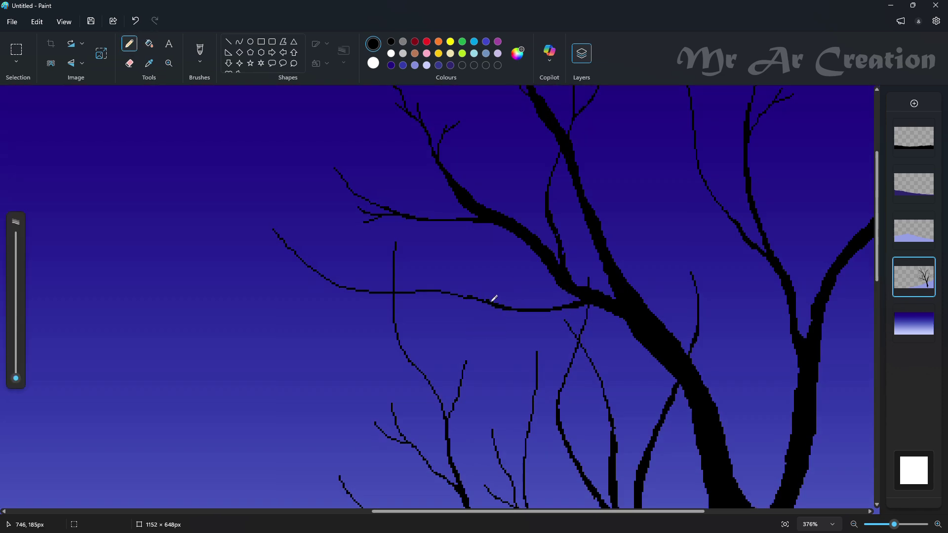
{"action": "scroll", "coordinate": [400, 323], "scroll_direction": "up", "scroll_amount": 1}
{"action": "left_click_drag", "start_coordinate": [411, 237], "coordinate": [496, 368]}
{"action": "key", "text": "ctrl+z"}
{"action": "left_click_drag", "start_coordinate": [481, 306], "coordinate": [486, 346]}
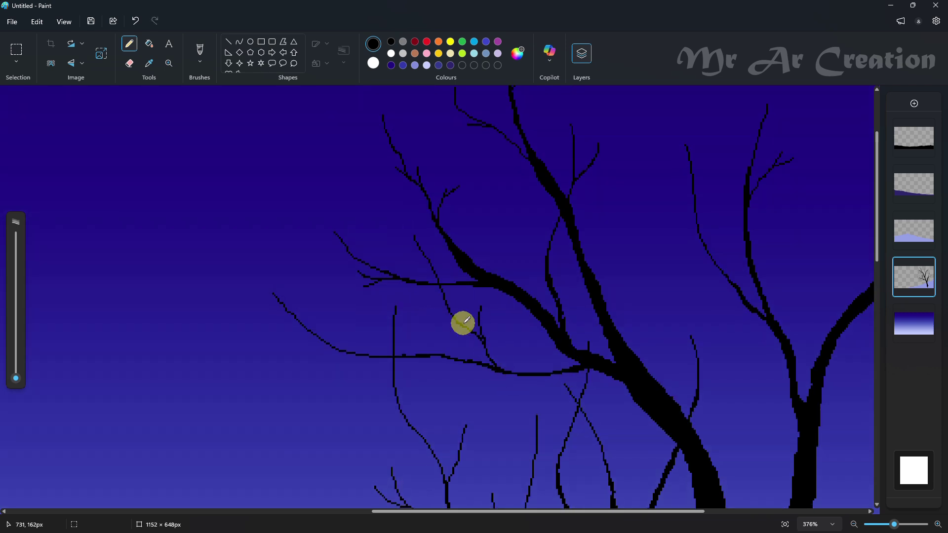
{"action": "left_click_drag", "start_coordinate": [437, 304], "coordinate": [456, 321]}
{"action": "left_click_drag", "start_coordinate": [329, 297], "coordinate": [427, 353]}
{"action": "scroll", "coordinate": [479, 286], "scroll_direction": "down", "scroll_amount": 4}
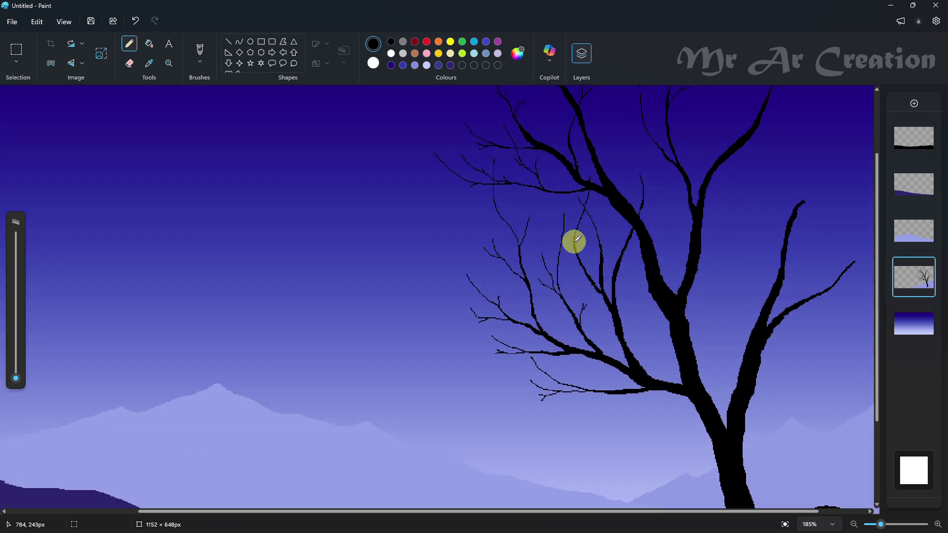
{"action": "scroll", "coordinate": [573, 277], "scroll_direction": "up", "scroll_amount": 3}
{"action": "key", "text": "ctrl+a"}
{"action": "key", "text": "ctrl+z"}
{"action": "key", "text": "ctrl+z"}
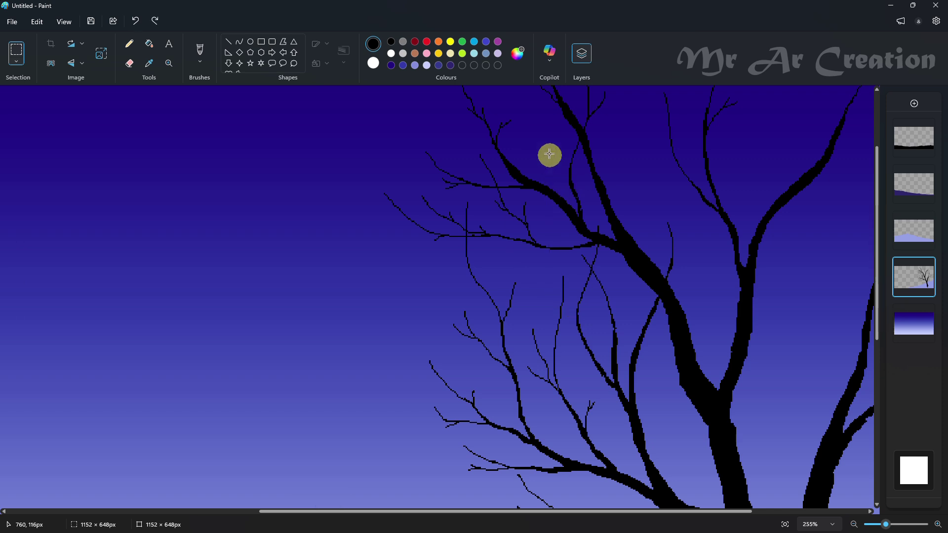
Step: Draw a long upright twig on the wavy left branch and small forked twigs on the thin twigs below it
{"action": "left_click", "coordinate": [130, 43]}
{"action": "key", "text": "ctrl+z"}
{"action": "mouse_move", "coordinate": [536, 145]}
{"action": "left_mouse_down"}
{"action": "mouse_move", "coordinate": [561, 301]}
{"action": "mouse_move", "coordinate": [577, 310]}
{"action": "mouse_move", "coordinate": [571, 254]}
{"action": "left_mouse_up"}
{"action": "left_click_drag", "start_coordinate": [554, 263], "coordinate": [524, 242]}
{"action": "mouse_move", "coordinate": [476, 282]}
{"action": "left_mouse_down"}
{"action": "mouse_move", "coordinate": [446, 253]}
{"action": "mouse_move", "coordinate": [491, 274]}
{"action": "left_mouse_up"}
{"action": "left_click_drag", "start_coordinate": [512, 295], "coordinate": [515, 290]}
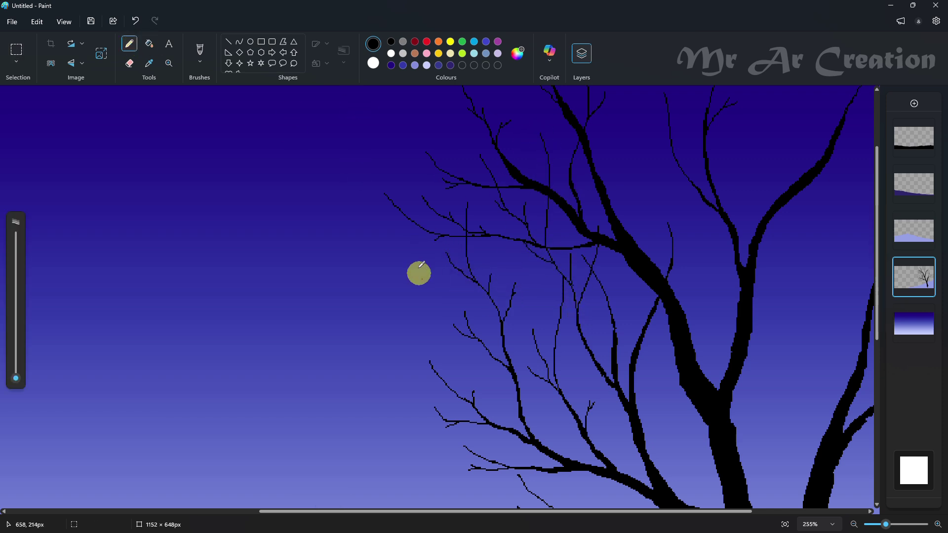
Step: Extend the lower right branch with a thin rising tip near the canvas edge and add short forked twigs to it
{"action": "scroll", "coordinate": [511, 274], "scroll_direction": "up", "scroll_amount": 1}
{"action": "left_click_drag", "start_coordinate": [712, 513], "coordinate": [804, 514]}
{"action": "scroll", "coordinate": [736, 514], "scroll_direction": "down", "scroll_amount": 3}
{"action": "scroll", "coordinate": [780, 376], "scroll_direction": "up", "scroll_amount": 3}
{"action": "mouse_move", "coordinate": [834, 223]}
{"action": "left_mouse_down"}
{"action": "mouse_move", "coordinate": [763, 393]}
{"action": "mouse_move", "coordinate": [797, 374]}
{"action": "mouse_move", "coordinate": [833, 281]}
{"action": "left_mouse_up"}
{"action": "key", "text": "ctrl+z"}
{"action": "left_click_drag", "start_coordinate": [793, 381], "coordinate": [826, 364]}
{"action": "key", "text": "ctrl+z"}
{"action": "left_click_drag", "start_coordinate": [808, 348], "coordinate": [816, 341]}
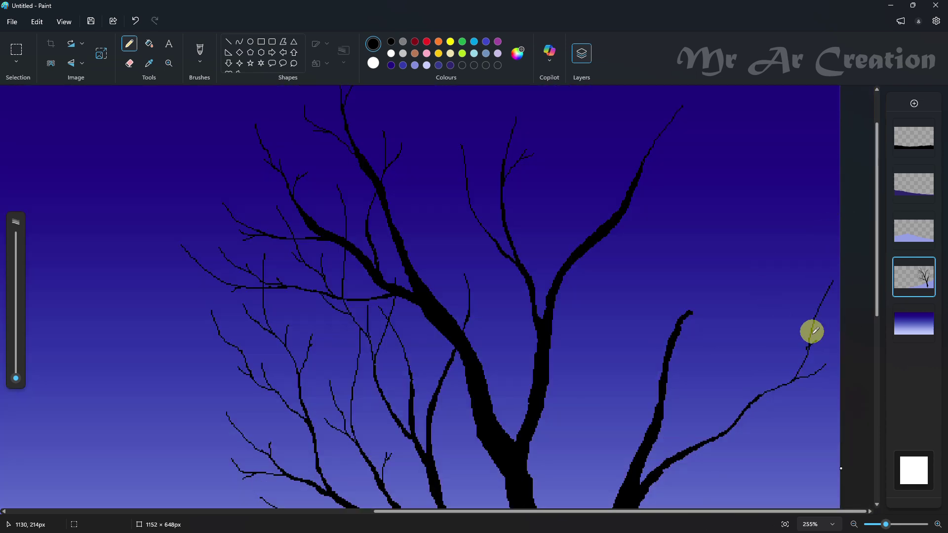
Step: Draw a forked twig from the lower right branch to the canvas edge and a short upright twig above it
{"action": "scroll", "coordinate": [867, 298], "scroll_direction": "down", "scroll_amount": 2}
{"action": "left_click_drag", "start_coordinate": [839, 294], "coordinate": [748, 309]}
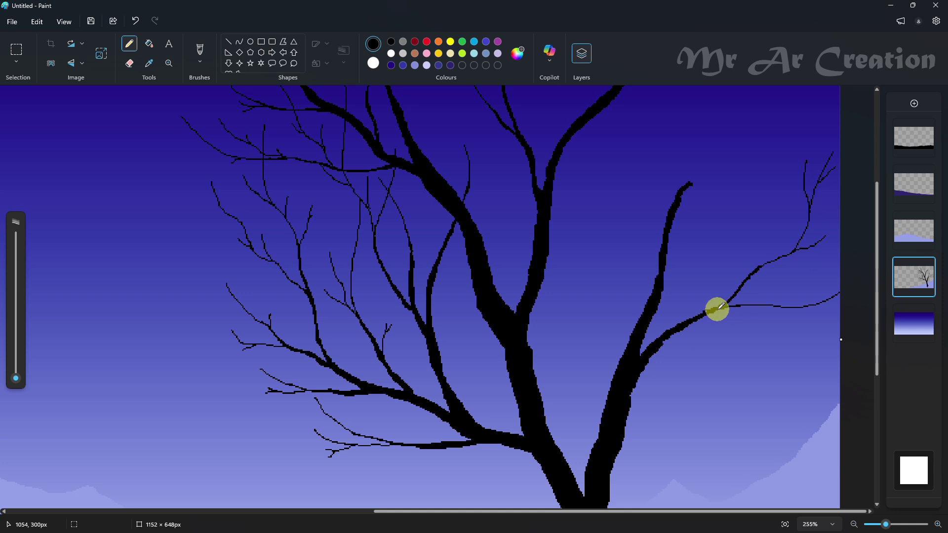
{"action": "scroll", "coordinate": [730, 330], "scroll_direction": "up", "scroll_amount": 1}
{"action": "left_click_drag", "start_coordinate": [817, 301], "coordinate": [872, 316]}
{"action": "left_click_drag", "start_coordinate": [749, 262], "coordinate": [754, 200]}
{"action": "scroll", "coordinate": [709, 290], "scroll_direction": "up", "scroll_amount": 5}
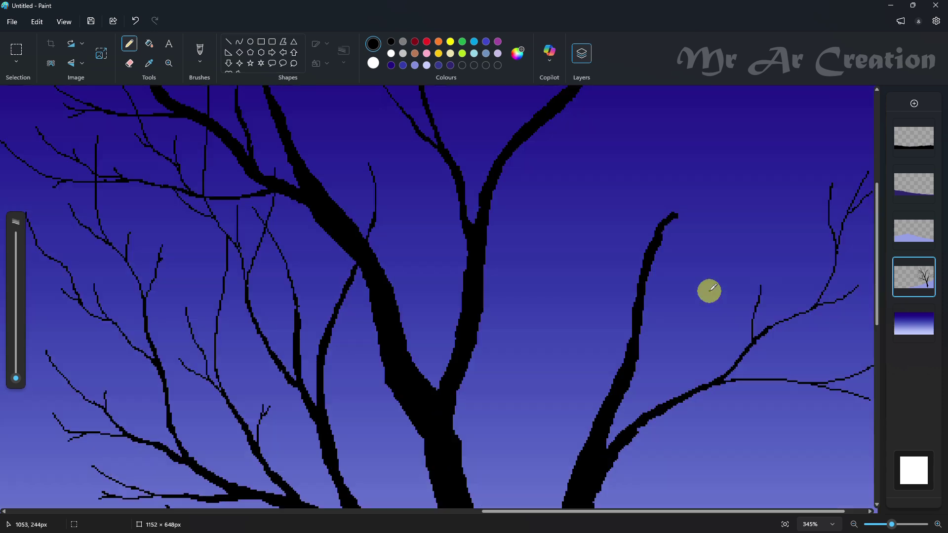
Step: Extend the upper right branch with a long tapering tip and add a thickened twig curving up and left from it
{"action": "scroll", "coordinate": [838, 160], "scroll_direction": "down", "scroll_amount": 3}
{"action": "mouse_move", "coordinate": [825, 170]}
{"action": "left_mouse_down"}
{"action": "mouse_move", "coordinate": [741, 352]}
{"action": "mouse_move", "coordinate": [750, 362]}
{"action": "mouse_move", "coordinate": [719, 370]}
{"action": "left_mouse_up"}
{"action": "scroll", "coordinate": [721, 369], "scroll_direction": "up", "scroll_amount": 2}
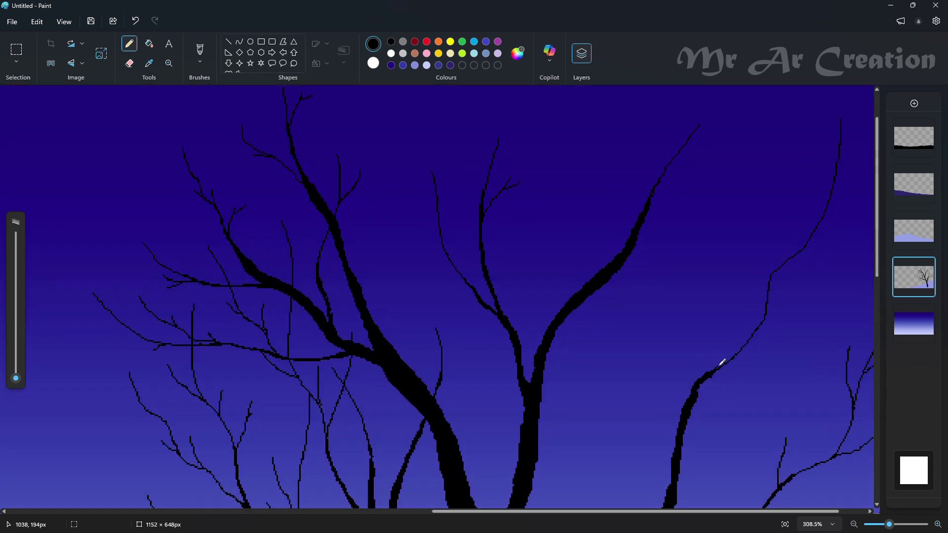
{"action": "mouse_move", "coordinate": [600, 154]}
{"action": "left_mouse_down"}
{"action": "mouse_move", "coordinate": [681, 382]}
{"action": "mouse_move", "coordinate": [667, 375]}
{"action": "left_mouse_up"}
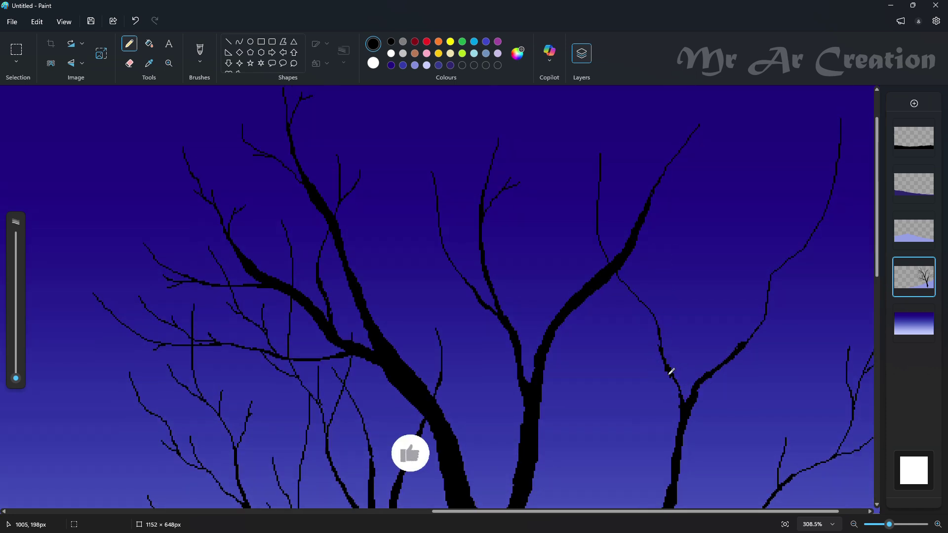
{"action": "left_click_drag", "start_coordinate": [595, 232], "coordinate": [659, 331]}
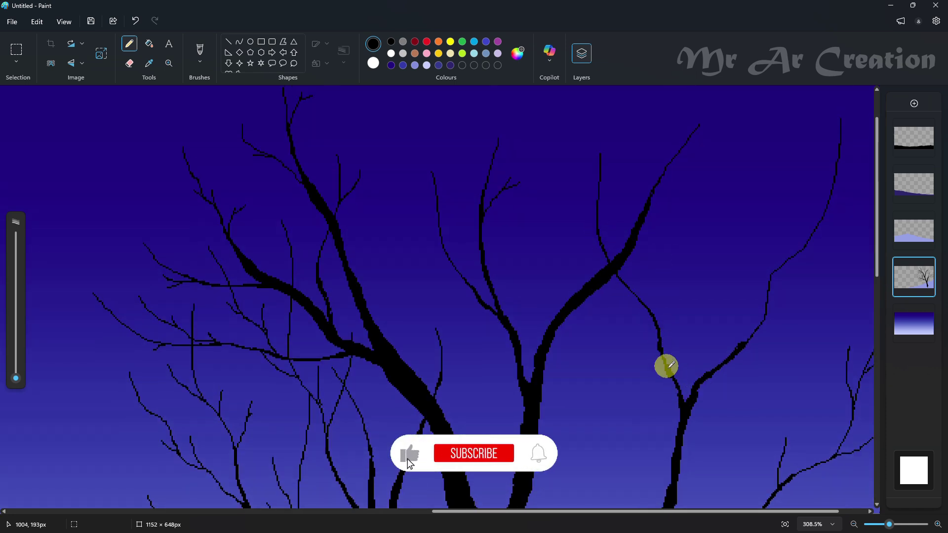
Step: Add forked twigs to both sides of the upper right branch's extended tip
{"action": "mouse_move", "coordinate": [666, 366]}
{"action": "left_mouse_down"}
{"action": "mouse_move", "coordinate": [683, 392]}
{"action": "mouse_move", "coordinate": [671, 382]}
{"action": "mouse_move", "coordinate": [709, 377]}
{"action": "mouse_move", "coordinate": [740, 345]}
{"action": "mouse_move", "coordinate": [772, 272]}
{"action": "mouse_move", "coordinate": [759, 326]}
{"action": "mouse_move", "coordinate": [789, 308]}
{"action": "mouse_move", "coordinate": [767, 286]}
{"action": "mouse_move", "coordinate": [769, 320]}
{"action": "mouse_move", "coordinate": [829, 287]}
{"action": "left_mouse_up"}
{"action": "key", "text": "ctrl+z"}
{"action": "left_click_drag", "start_coordinate": [798, 310], "coordinate": [818, 311]}
{"action": "scroll", "coordinate": [800, 256], "scroll_direction": "up", "scroll_amount": 1}
{"action": "left_click_drag", "start_coordinate": [785, 223], "coordinate": [768, 339]}
{"action": "left_click_drag", "start_coordinate": [778, 299], "coordinate": [791, 278]}
{"action": "left_click_drag", "start_coordinate": [862, 263], "coordinate": [847, 266]}
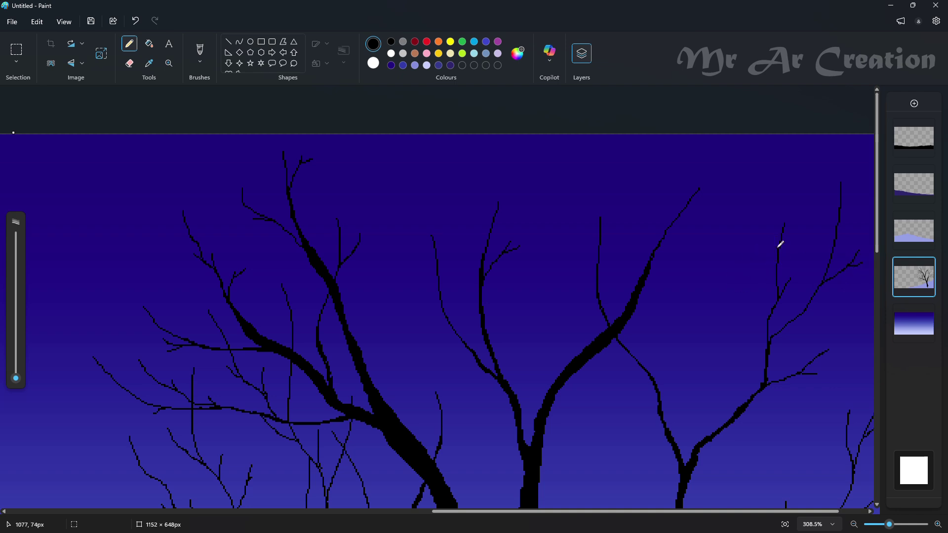
{"action": "left_click_drag", "start_coordinate": [778, 249], "coordinate": [771, 230]}
Step: Add small twigs to the thin twig crossing the middle branch and draw a long forked branch rightward from the middle branch
{"action": "mouse_move", "coordinate": [568, 234]}
{"action": "left_mouse_down"}
{"action": "mouse_move", "coordinate": [597, 296]}
{"action": "mouse_move", "coordinate": [775, 192]}
{"action": "left_mouse_up"}
{"action": "mouse_move", "coordinate": [632, 320]}
{"action": "left_mouse_down"}
{"action": "mouse_move", "coordinate": [684, 315]}
{"action": "mouse_move", "coordinate": [610, 322]}
{"action": "mouse_move", "coordinate": [782, 232]}
{"action": "mouse_move", "coordinate": [743, 237]}
{"action": "mouse_move", "coordinate": [832, 175]}
{"action": "left_mouse_up"}
{"action": "scroll", "coordinate": [687, 311], "scroll_direction": "up", "scroll_amount": 1}
{"action": "left_click_drag", "start_coordinate": [819, 205], "coordinate": [842, 193]}
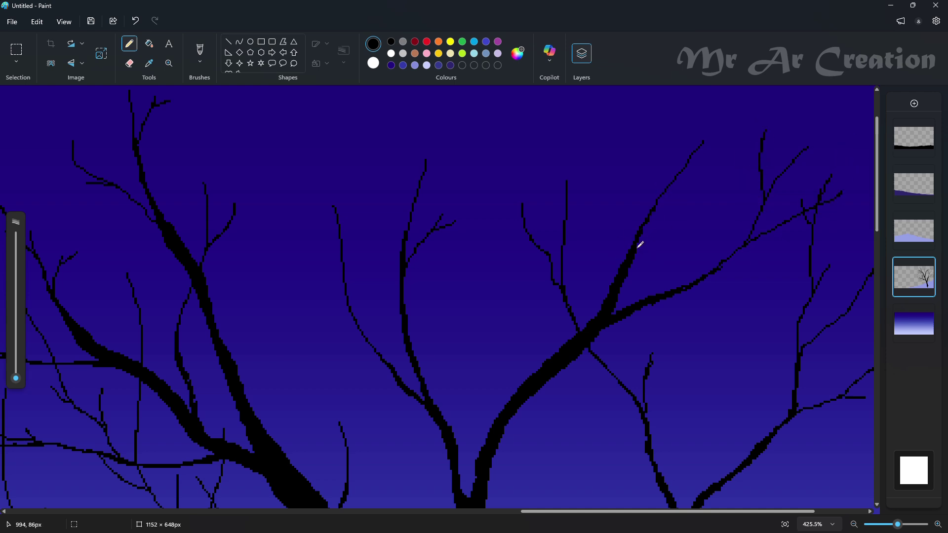
Step: Add thin forked twigs to the upper right branches and a short forked tip to the middle branch
{"action": "left_click_drag", "start_coordinate": [649, 195], "coordinate": [655, 200]}
{"action": "key", "text": "ctrl+z"}
{"action": "left_click_drag", "start_coordinate": [646, 128], "coordinate": [647, 217]}
{"action": "mouse_move", "coordinate": [683, 173]}
{"action": "left_mouse_down"}
{"action": "mouse_move", "coordinate": [736, 141]}
{"action": "mouse_move", "coordinate": [748, 121]}
{"action": "left_mouse_up"}
{"action": "left_click_drag", "start_coordinate": [728, 146], "coordinate": [755, 143]}
{"action": "scroll", "coordinate": [739, 144], "scroll_direction": "down", "scroll_amount": 3}
{"action": "scroll", "coordinate": [595, 242], "scroll_direction": "up", "scroll_amount": 1}
{"action": "scroll", "coordinate": [598, 241], "scroll_direction": "up", "scroll_amount": 2, "text": "ctrl"}
{"action": "left_click_drag", "start_coordinate": [605, 145], "coordinate": [601, 166]}
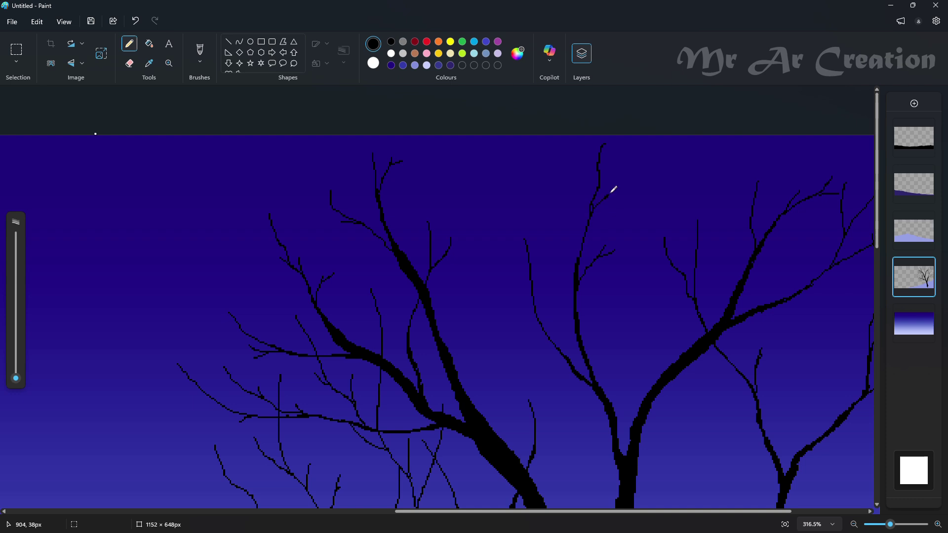
Step: Redo the middle branch's forked tip and draw a long forked twig rising leftward from its side twig
{"action": "key", "text": "ctrl+z"}
{"action": "key", "text": "ctrl+z"}
{"action": "left_click_drag", "start_coordinate": [537, 324], "coordinate": [508, 190]}
{"action": "left_click_drag", "start_coordinate": [465, 186], "coordinate": [492, 260]}
Step: Outline a long tapering branch rising from the left trunk beside the middle branch and fill it with black
{"action": "scroll", "coordinate": [491, 282], "scroll_direction": "down", "scroll_amount": 1}
{"action": "mouse_move", "coordinate": [559, 133]}
{"action": "left_mouse_down"}
{"action": "mouse_move", "coordinate": [535, 394]}
{"action": "mouse_move", "coordinate": [550, 390]}
{"action": "mouse_move", "coordinate": [551, 450]}
{"action": "left_mouse_up"}
{"action": "key", "text": "ctrl+z"}
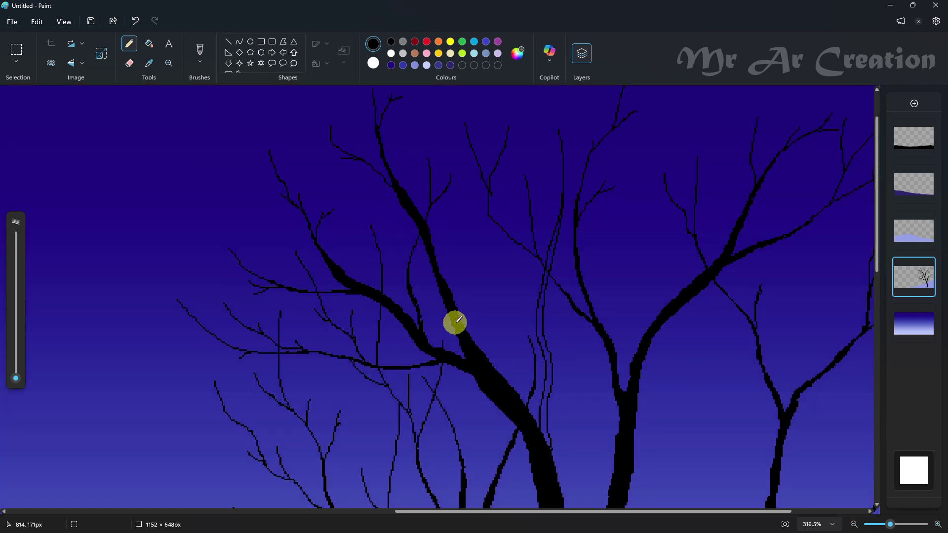
{"action": "left_click", "coordinate": [152, 45]}
{"action": "left_click", "coordinate": [541, 301]}
{"action": "left_click", "coordinate": [551, 251]}
Step: Pencil thickened twigs on both sides of the new tapering branch and an upright twig from the left trunk
{"action": "left_click", "coordinate": [130, 43]}
{"action": "left_click_drag", "start_coordinate": [516, 146], "coordinate": [535, 327]}
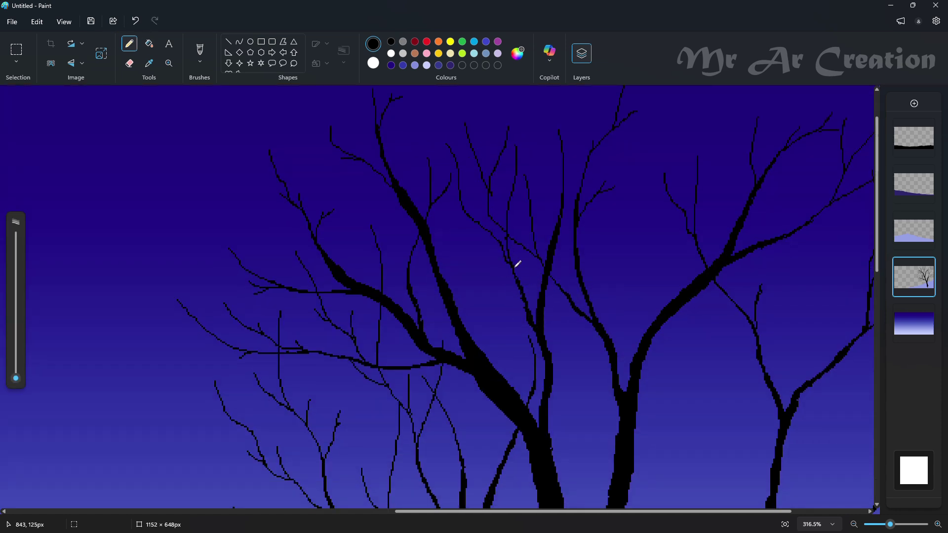
{"action": "mouse_move", "coordinate": [560, 265]}
{"action": "left_mouse_down"}
{"action": "mouse_move", "coordinate": [637, 225]}
{"action": "mouse_move", "coordinate": [623, 197]}
{"action": "left_mouse_up"}
{"action": "key", "text": "ctrl+z"}
{"action": "key", "text": "ctrl+z"}
{"action": "left_click_drag", "start_coordinate": [552, 354], "coordinate": [625, 248]}
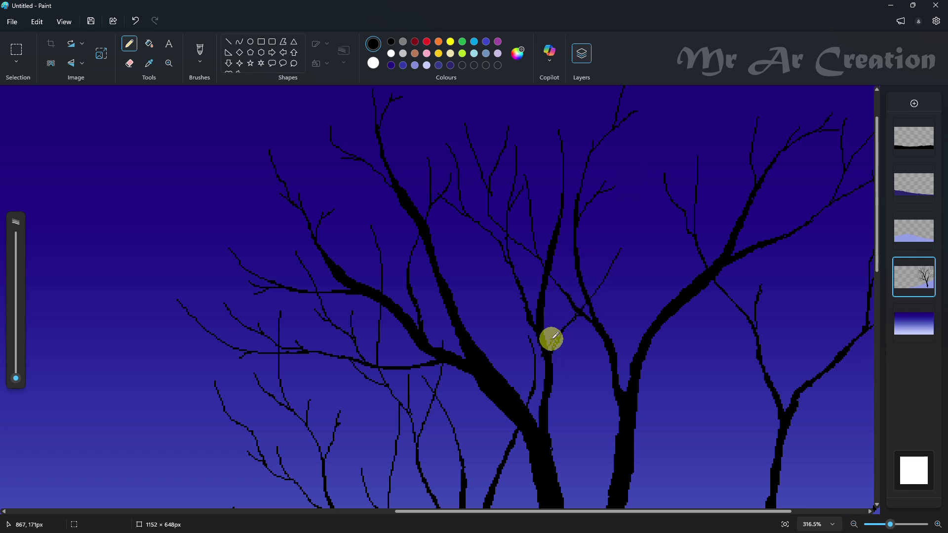
{"action": "left_click_drag", "start_coordinate": [485, 232], "coordinate": [489, 360]}
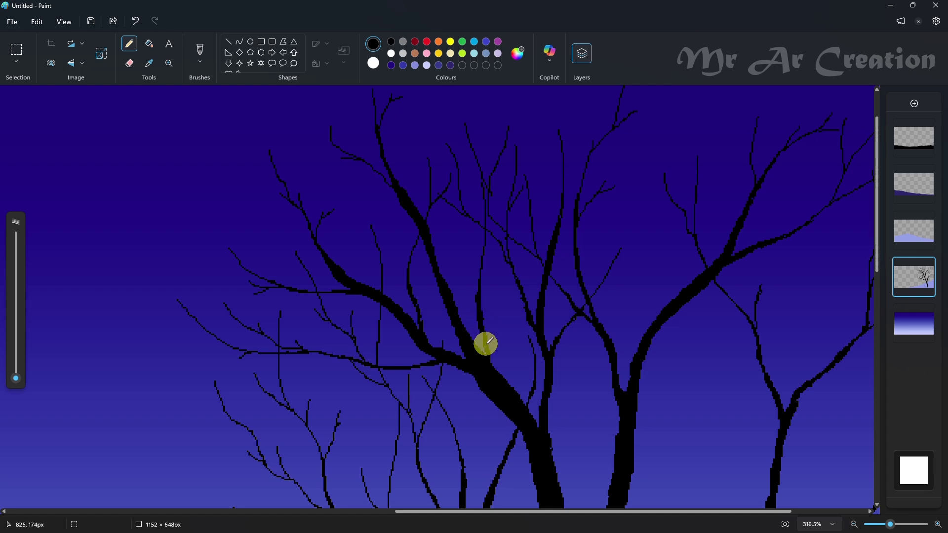
Step: Outline a long winding branch from the right trunk across the middle branch and fill its sections with black
{"action": "scroll", "coordinate": [490, 341], "scroll_direction": "down", "scroll_amount": 6}
{"action": "scroll", "coordinate": [754, 301], "scroll_direction": "up", "scroll_amount": 3}
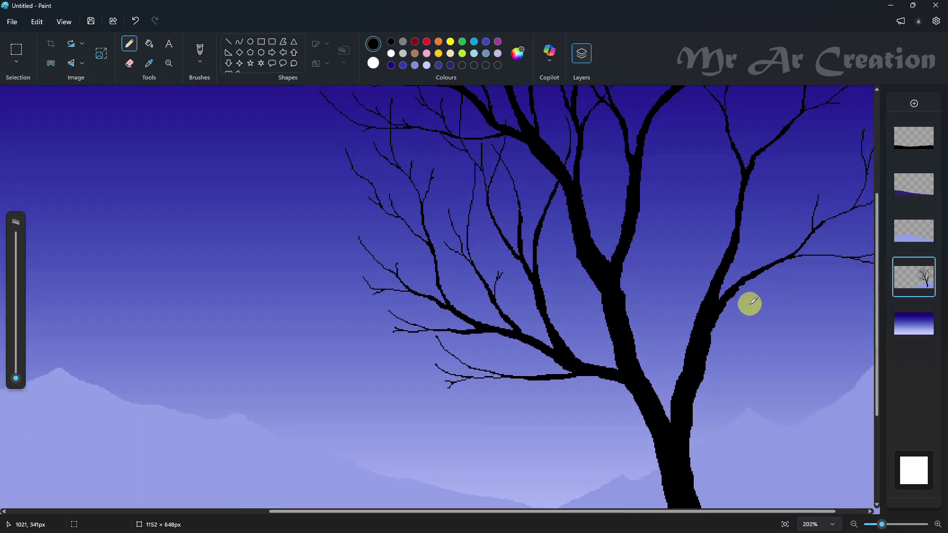
{"action": "scroll", "coordinate": [750, 305], "scroll_direction": "up", "scroll_amount": 2}
{"action": "scroll", "coordinate": [747, 316], "scroll_direction": "down", "scroll_amount": 2}
{"action": "scroll", "coordinate": [642, 154], "scroll_direction": "up", "scroll_amount": 3}
{"action": "left_click_drag", "start_coordinate": [642, 153], "coordinate": [691, 461]}
{"action": "scroll", "coordinate": [637, 142], "scroll_direction": "down", "scroll_amount": 4}
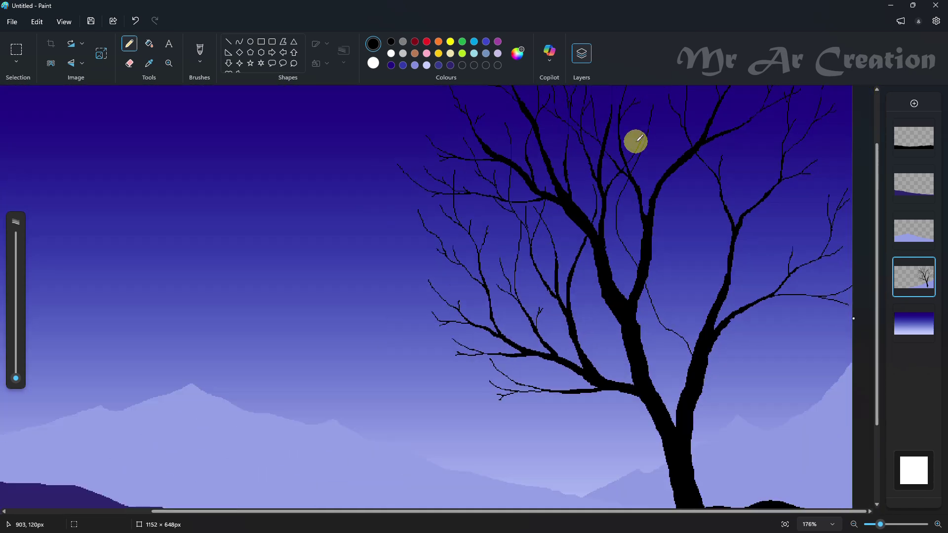
{"action": "left_click", "coordinate": [150, 48]}
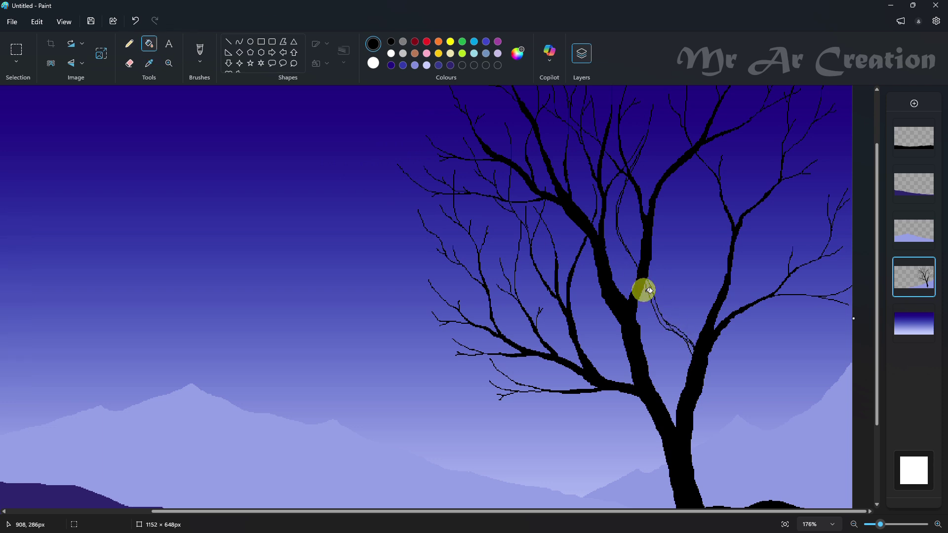
{"action": "left_click", "coordinate": [651, 295]}
{"action": "left_click", "coordinate": [687, 340]}
Step: Thicken the winding branch with the pencil and close the unfilled gaps along its outline
{"action": "scroll", "coordinate": [688, 341], "scroll_direction": "up", "scroll_amount": 3}
{"action": "scroll", "coordinate": [557, 217], "scroll_direction": "up", "scroll_amount": 1}
{"action": "scroll", "coordinate": [566, 232], "scroll_direction": "up", "scroll_amount": 1}
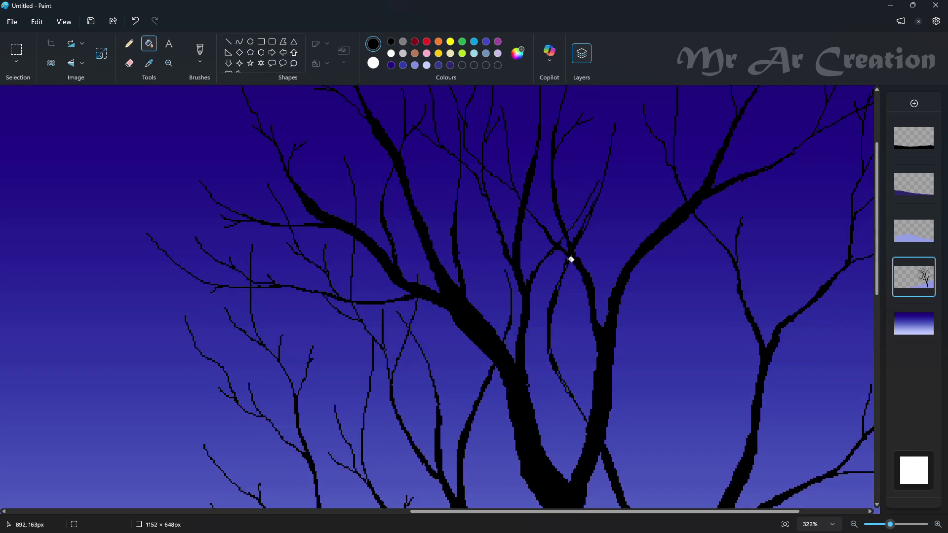
{"action": "key", "text": "p"}
{"action": "scroll", "coordinate": [648, 244], "scroll_direction": "up", "scroll_amount": 3}
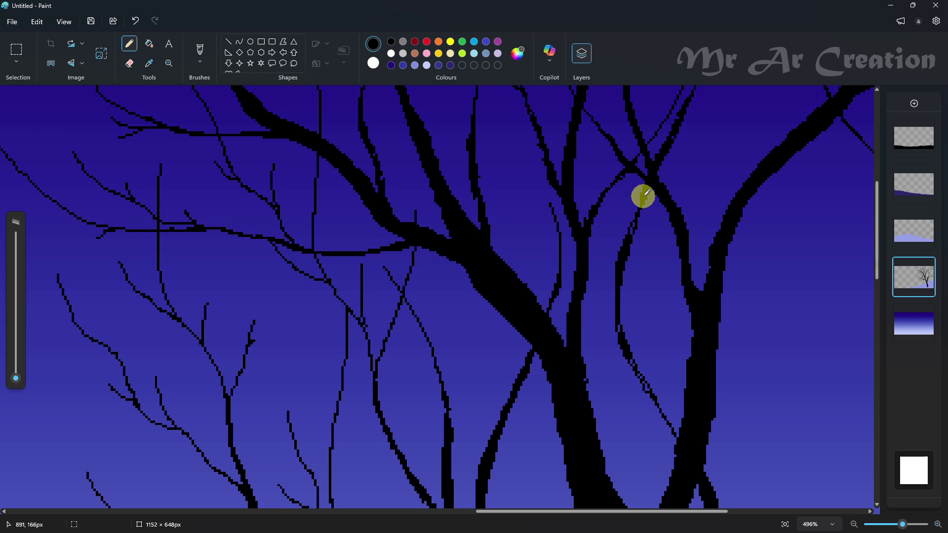
{"action": "scroll", "coordinate": [625, 197], "scroll_direction": "down", "scroll_amount": 3}
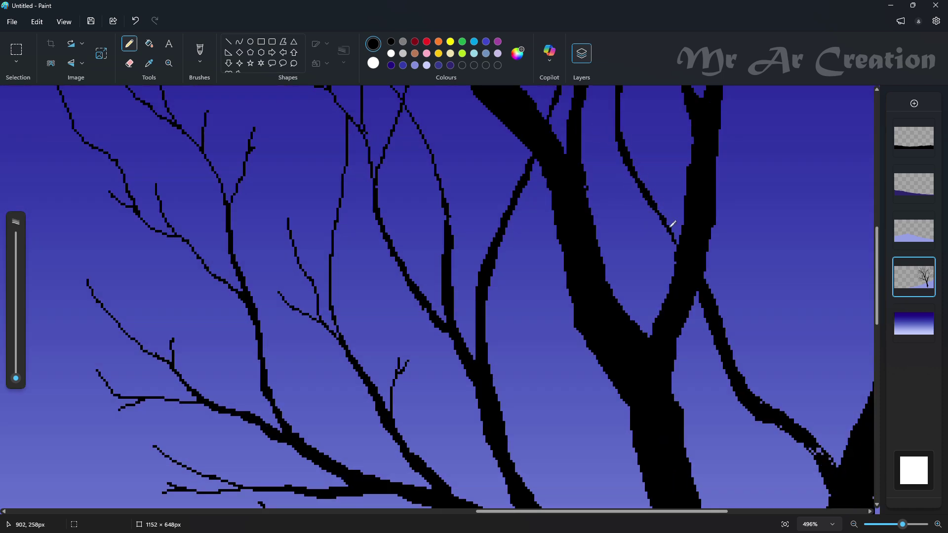
{"action": "scroll", "coordinate": [714, 307], "scroll_direction": "down", "scroll_amount": 3}
{"action": "left_click_drag", "start_coordinate": [747, 199], "coordinate": [785, 228]}
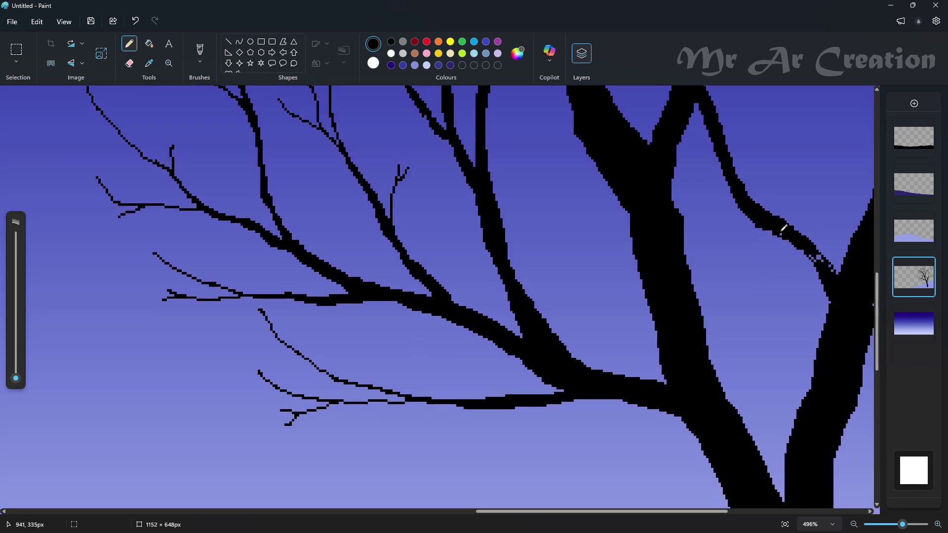
Step: Outline a tapering branch curving up and left from the right trunk and fill its lower part with black
{"action": "scroll", "coordinate": [743, 235], "scroll_direction": "down", "scroll_amount": 5}
{"action": "scroll", "coordinate": [743, 236], "scroll_direction": "up", "scroll_amount": 3}
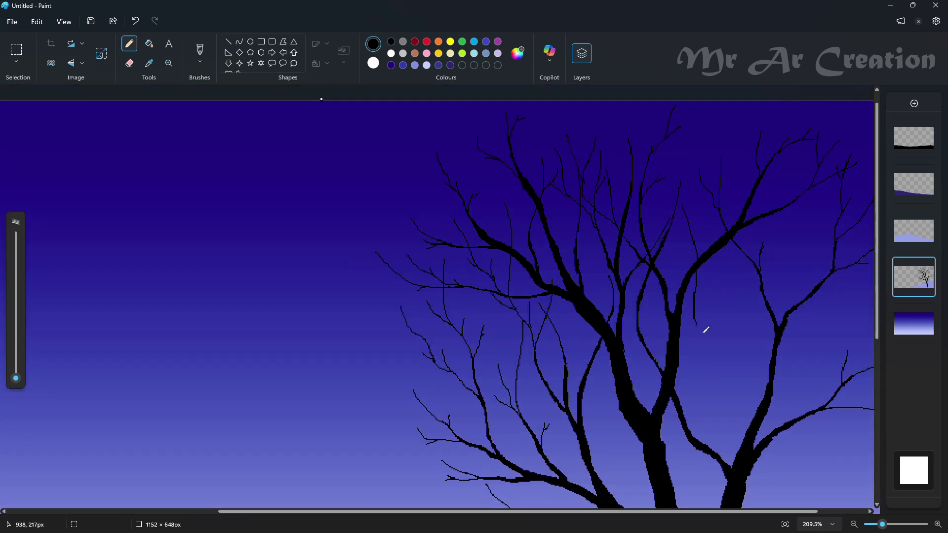
{"action": "scroll", "coordinate": [717, 318], "scroll_direction": "up", "scroll_amount": 2}
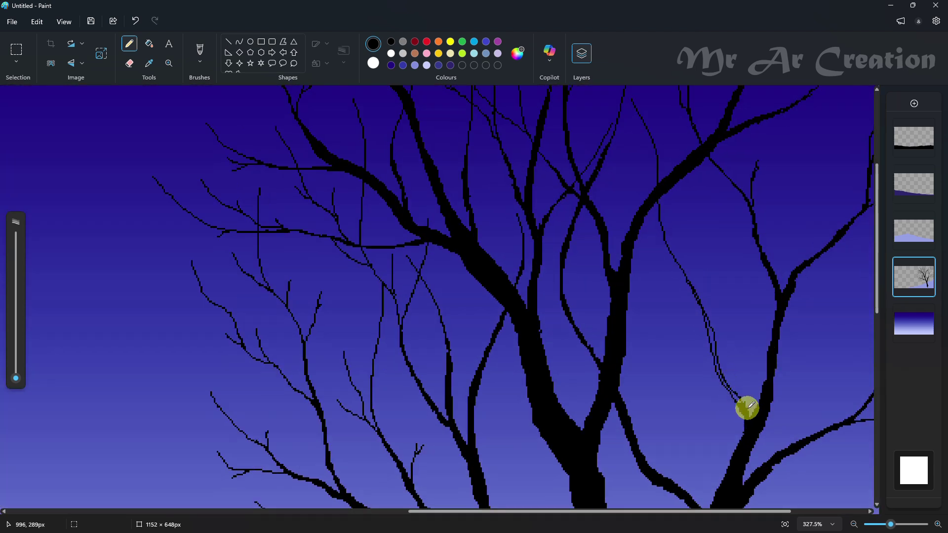
{"action": "left_click", "coordinate": [149, 44]}
{"action": "scroll", "coordinate": [768, 383], "scroll_direction": "up", "scroll_amount": 2}
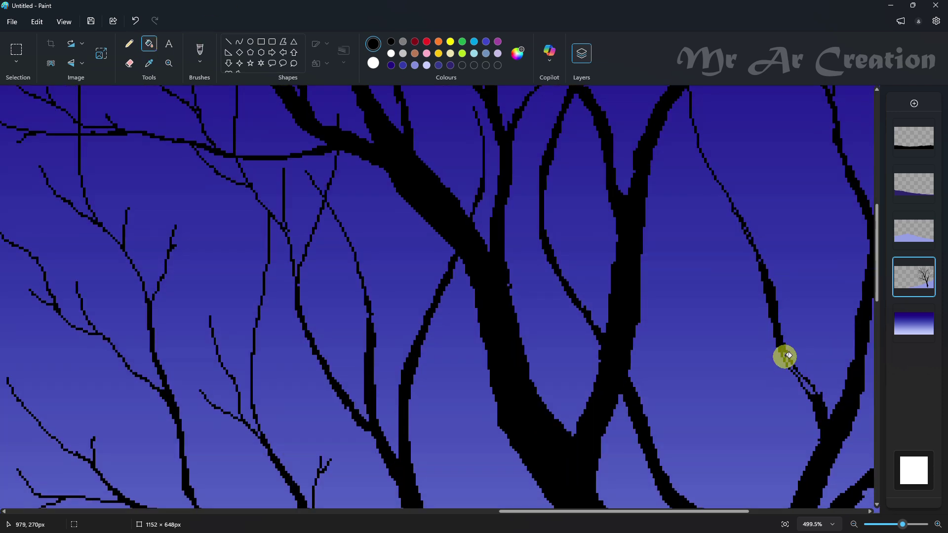
{"action": "left_click", "coordinate": [812, 386]}
{"action": "left_click", "coordinate": [799, 373]}
{"action": "scroll", "coordinate": [797, 372], "scroll_direction": "up", "scroll_amount": 1}
Step: Pencil thin twigs beside the middle branches and add one upright and one leftward twig to the winding branch
{"action": "left_click", "coordinate": [130, 44]}
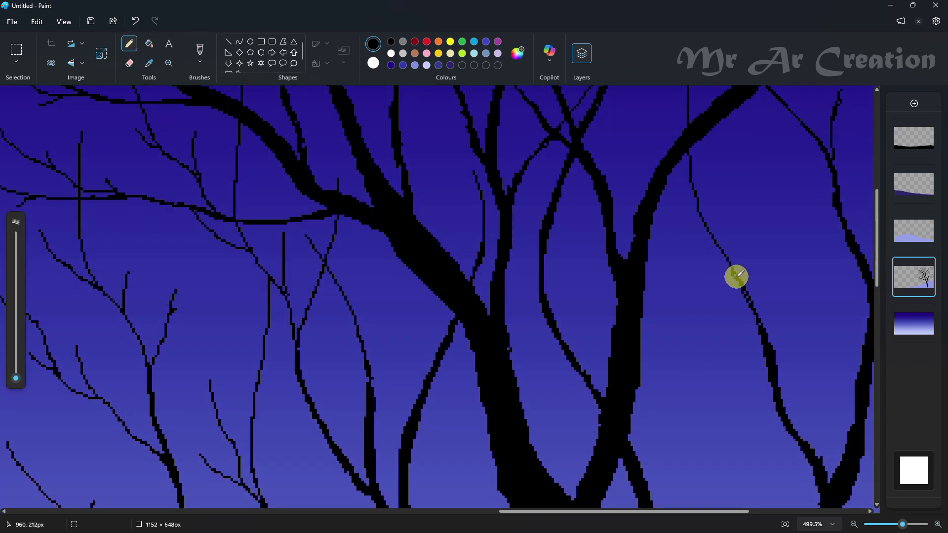
{"action": "left_click_drag", "start_coordinate": [447, 118], "coordinate": [494, 234]}
{"action": "scroll", "coordinate": [470, 216], "scroll_direction": "down", "scroll_amount": 4}
{"action": "left_click_drag", "start_coordinate": [645, 356], "coordinate": [682, 183]}
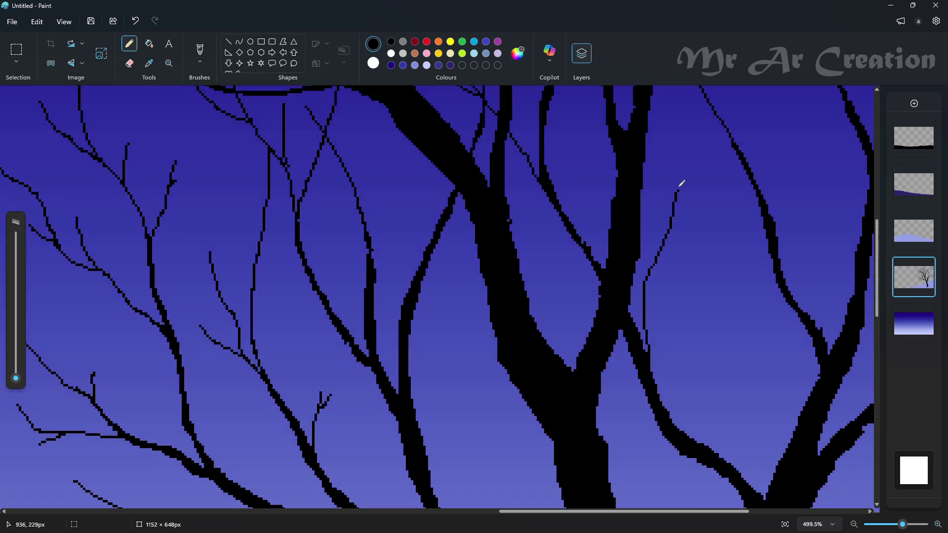
{"action": "left_click_drag", "start_coordinate": [641, 302], "coordinate": [644, 341]}
{"action": "left_click_drag", "start_coordinate": [677, 435], "coordinate": [599, 400]}
Step: Add thin twigs to the left trunk, winding branch and right tapering branch, plus a long twig linking the left and right trunks
{"action": "left_click_drag", "start_coordinate": [528, 251], "coordinate": [563, 366]}
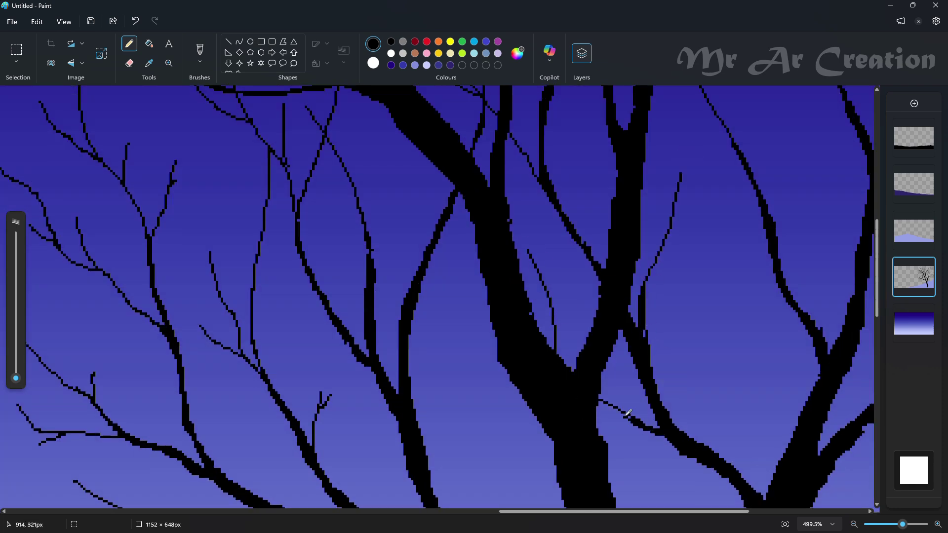
{"action": "left_click_drag", "start_coordinate": [656, 263], "coordinate": [686, 240]}
{"action": "scroll", "coordinate": [724, 287], "scroll_direction": "up", "scroll_amount": 4}
{"action": "left_click_drag", "start_coordinate": [767, 198], "coordinate": [774, 346]}
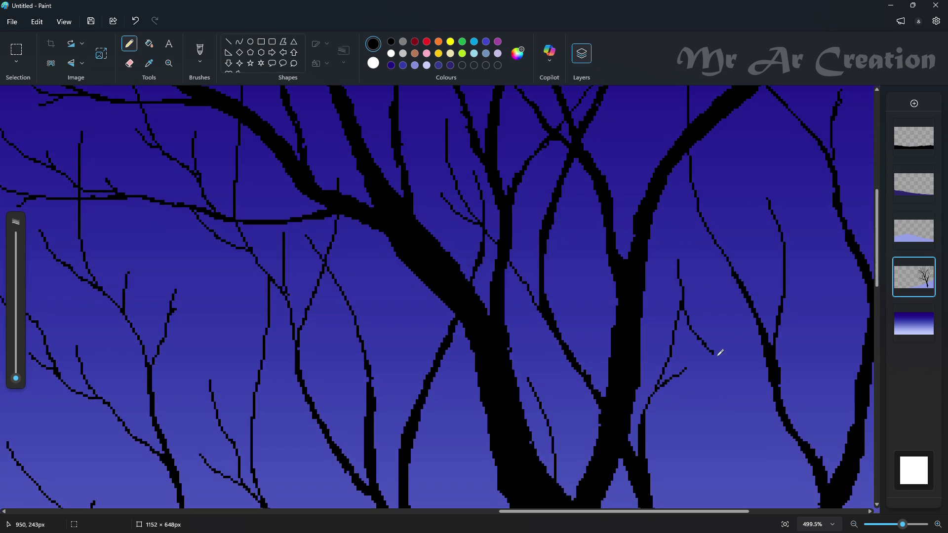
{"action": "scroll", "coordinate": [791, 410], "scroll_direction": "down", "scroll_amount": 5}
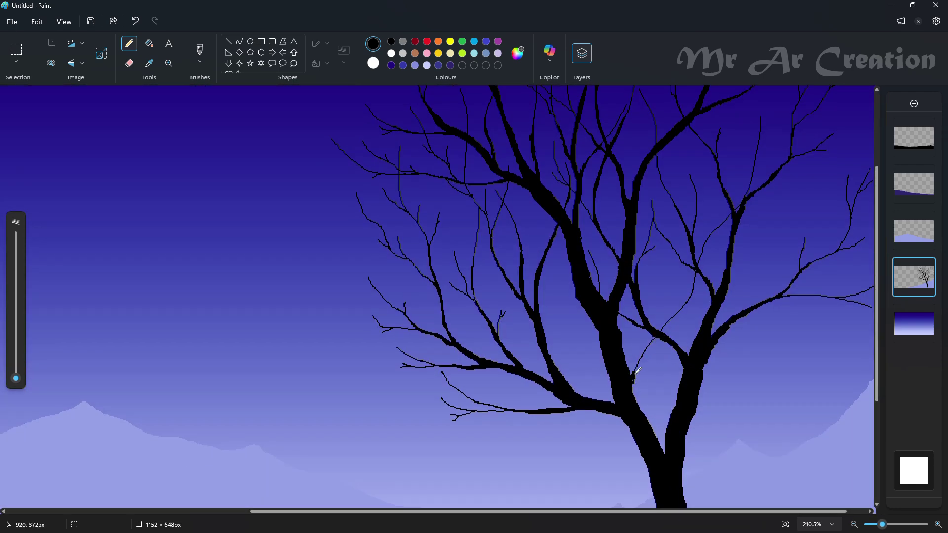
{"action": "scroll", "coordinate": [637, 371], "scroll_direction": "up", "scroll_amount": 2}
{"action": "key", "text": "ctrl+z"}
{"action": "left_click_drag", "start_coordinate": [718, 232], "coordinate": [689, 283]}
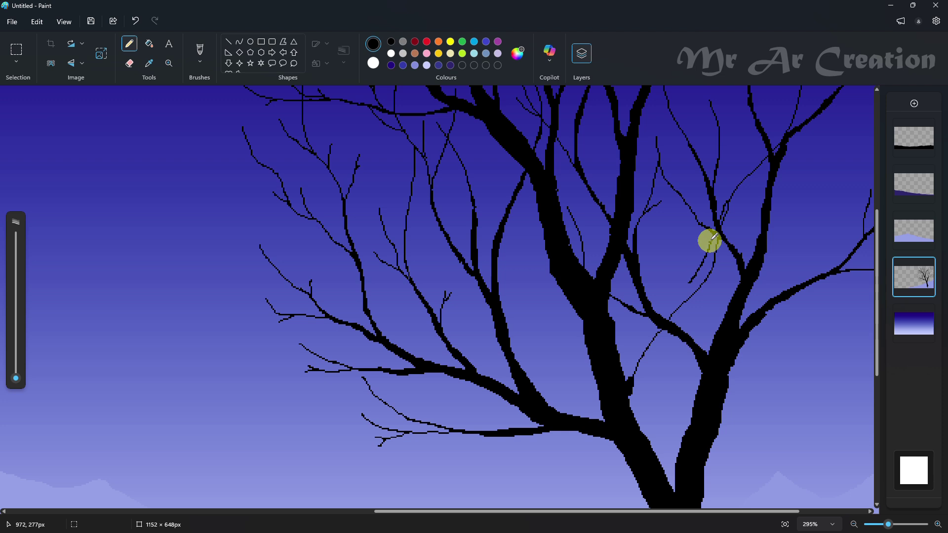
{"action": "key", "text": "ctrl+z"}
{"action": "left_click_drag", "start_coordinate": [718, 235], "coordinate": [674, 301]}
{"action": "key", "text": "ctrl+z"}
Step: Thicken the long twig between the two trunks, widening it toward its base on the left trunk
{"action": "left_click_drag", "start_coordinate": [623, 380], "coordinate": [632, 366]}
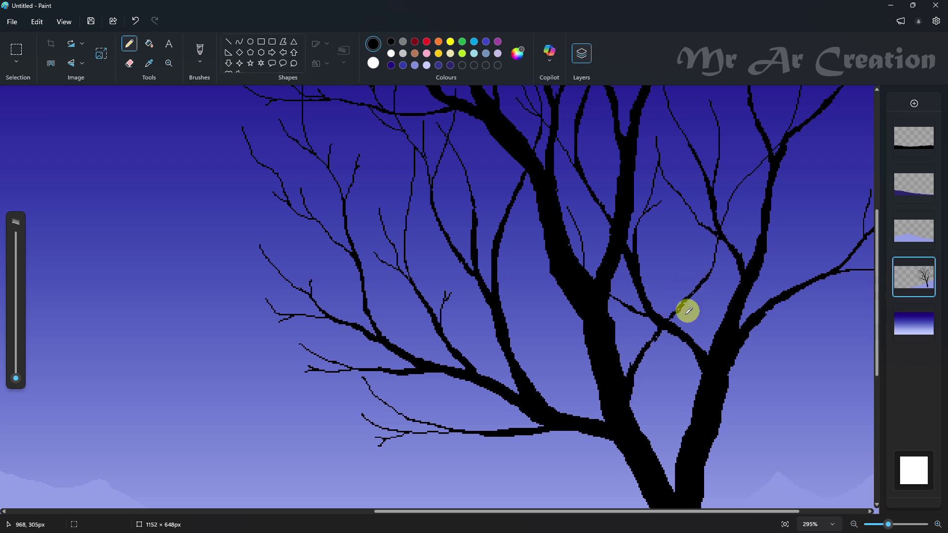
{"action": "scroll", "coordinate": [688, 311], "scroll_direction": "up", "scroll_amount": 2}
{"action": "mouse_move", "coordinate": [623, 374]}
{"action": "left_mouse_down"}
{"action": "mouse_move", "coordinate": [621, 317]}
{"action": "mouse_move", "coordinate": [608, 331]}
{"action": "left_mouse_up"}
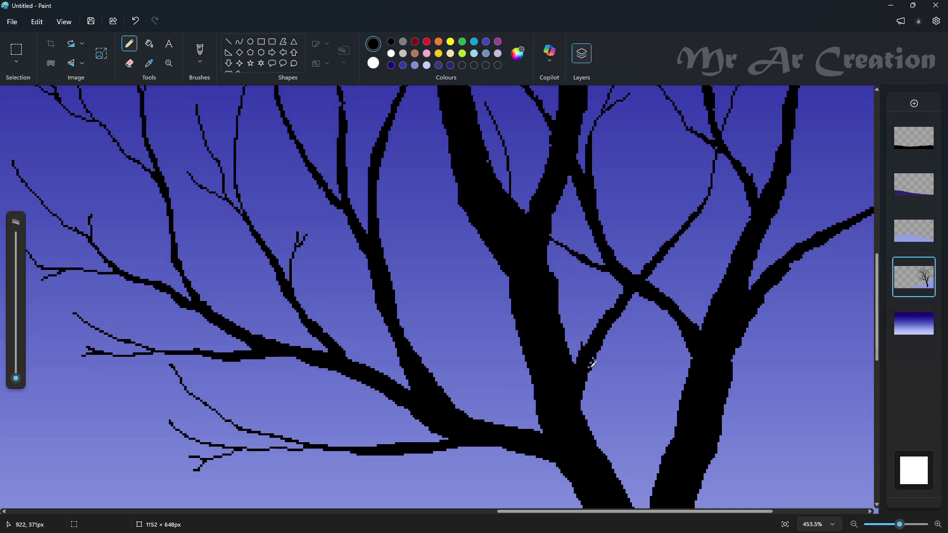
Step: Add thin upright and forked twigs above the linking branch and on both sides of the right trunk
{"action": "scroll", "coordinate": [603, 245], "scroll_direction": "up", "scroll_amount": 2}
{"action": "left_click_drag", "start_coordinate": [656, 214], "coordinate": [634, 410]}
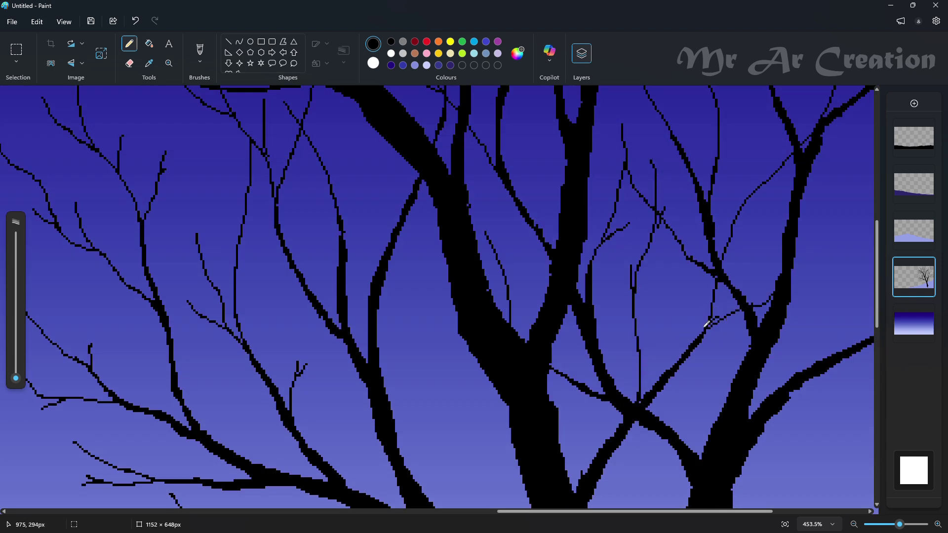
{"action": "scroll", "coordinate": [730, 339], "scroll_direction": "down", "scroll_amount": 5}
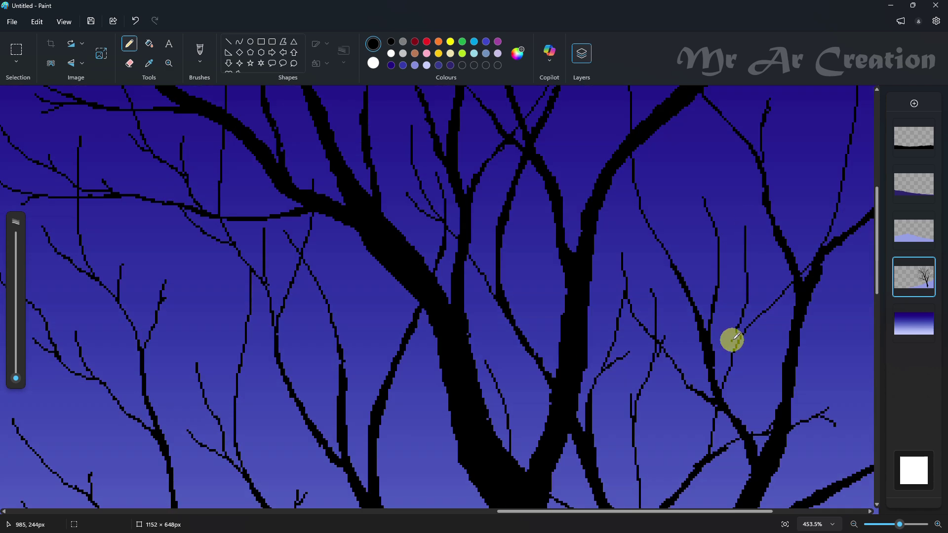
{"action": "scroll", "coordinate": [741, 333], "scroll_direction": "up", "scroll_amount": 4}
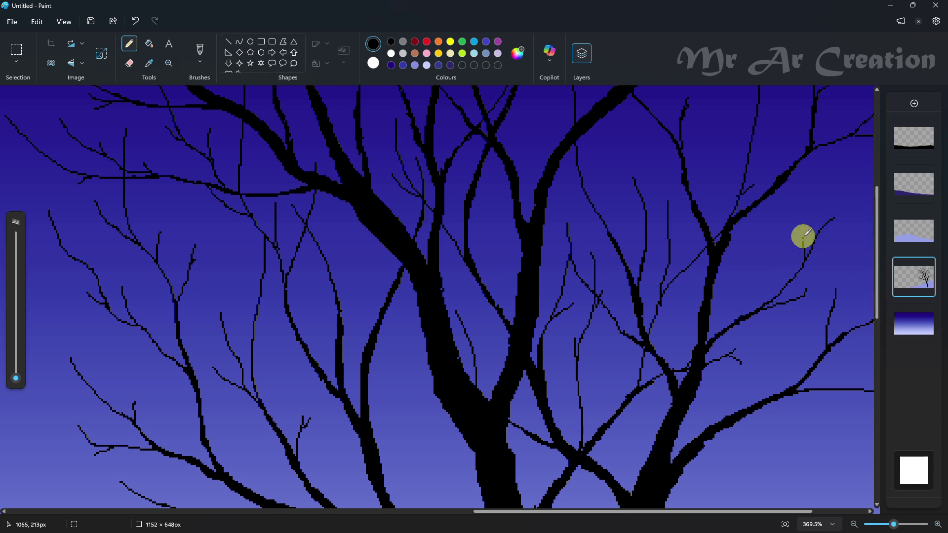
Step: Dab small black leaf clusters on the tips of the tree's upper left twigs with a slightly thicker pencil
{"action": "scroll", "coordinate": [802, 296], "scroll_direction": "down", "scroll_amount": 5}
{"action": "scroll", "coordinate": [550, 346], "scroll_direction": "up", "scroll_amount": 4}
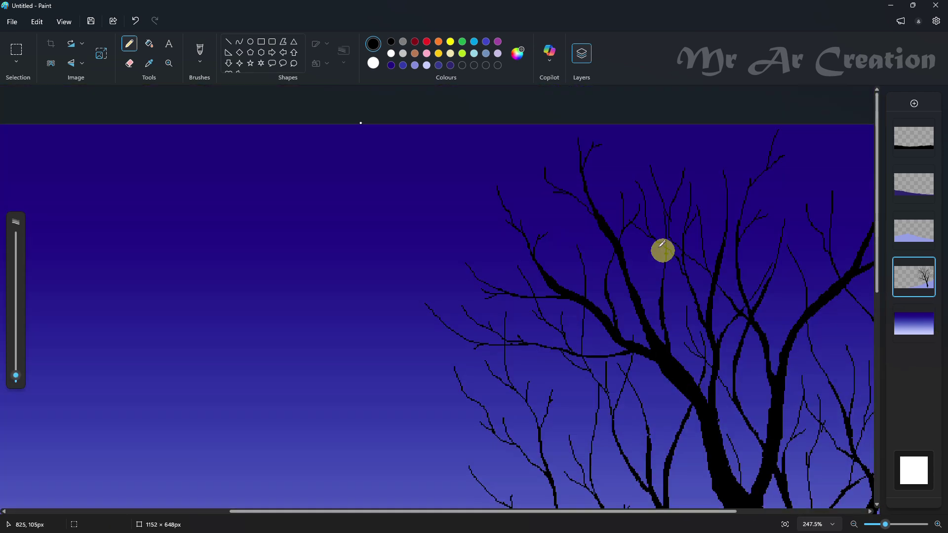
{"action": "mouse_move", "coordinate": [601, 141]}
{"action": "left_mouse_down"}
{"action": "mouse_move", "coordinate": [607, 149]}
{"action": "mouse_move", "coordinate": [583, 140]}
{"action": "left_mouse_up"}
{"action": "mouse_move", "coordinate": [549, 179]}
{"action": "left_mouse_down"}
{"action": "mouse_move", "coordinate": [537, 168]}
{"action": "mouse_move", "coordinate": [555, 196]}
{"action": "mouse_move", "coordinate": [534, 167]}
{"action": "left_mouse_up"}
{"action": "key", "text": "ctrl+z"}
{"action": "key", "text": "ctrl+z"}
{"action": "left_click_drag", "start_coordinate": [510, 186], "coordinate": [498, 194]}
{"action": "left_click_drag", "start_coordinate": [468, 264], "coordinate": [478, 276]}
{"action": "scroll", "coordinate": [543, 227], "scroll_direction": "down", "scroll_amount": 4}
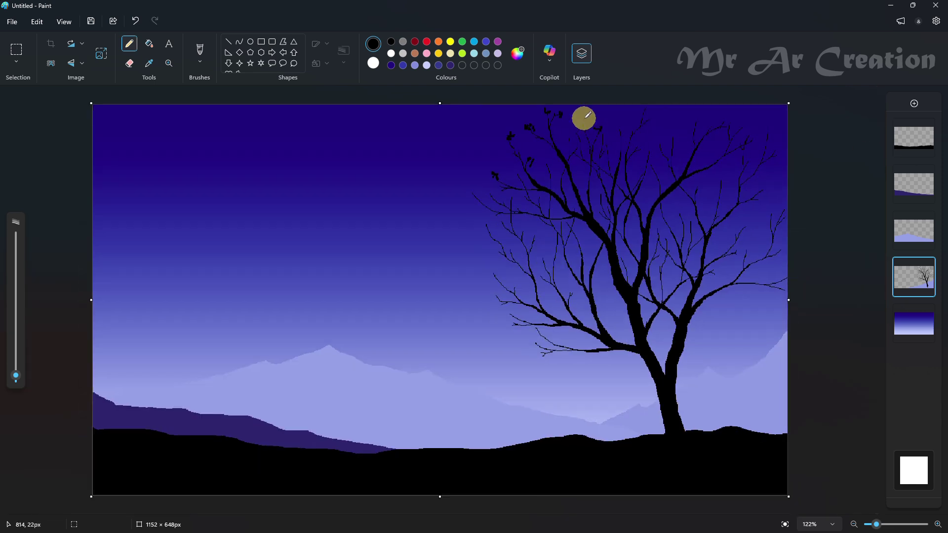
Step: Dab black leaf clusters on the twig tips along the tree's top middle and lower left side
{"action": "scroll", "coordinate": [608, 121], "scroll_direction": "up", "scroll_amount": 6}
{"action": "scroll", "coordinate": [692, 193], "scroll_direction": "up", "scroll_amount": 2}
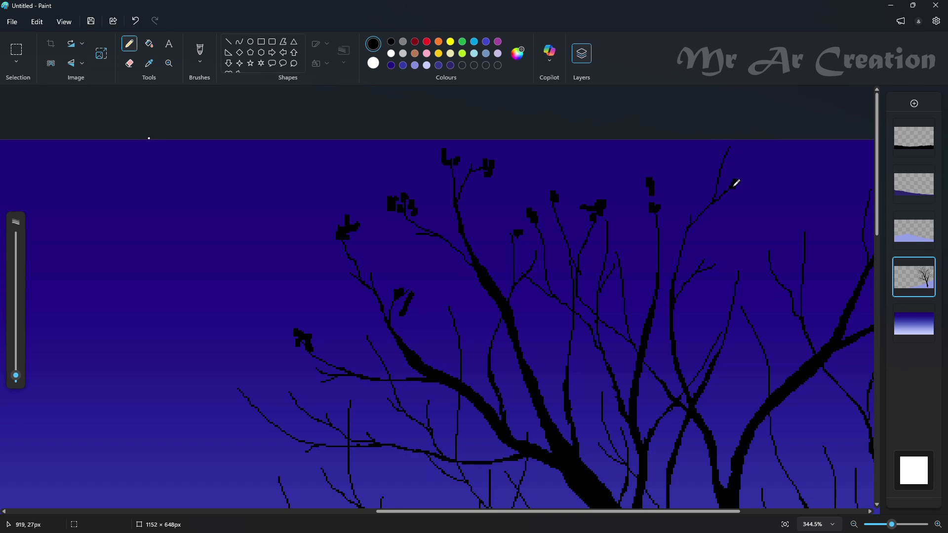
{"action": "scroll", "coordinate": [302, 228], "scroll_direction": "down", "scroll_amount": 4}
{"action": "scroll", "coordinate": [318, 335], "scroll_direction": "down", "scroll_amount": 4}
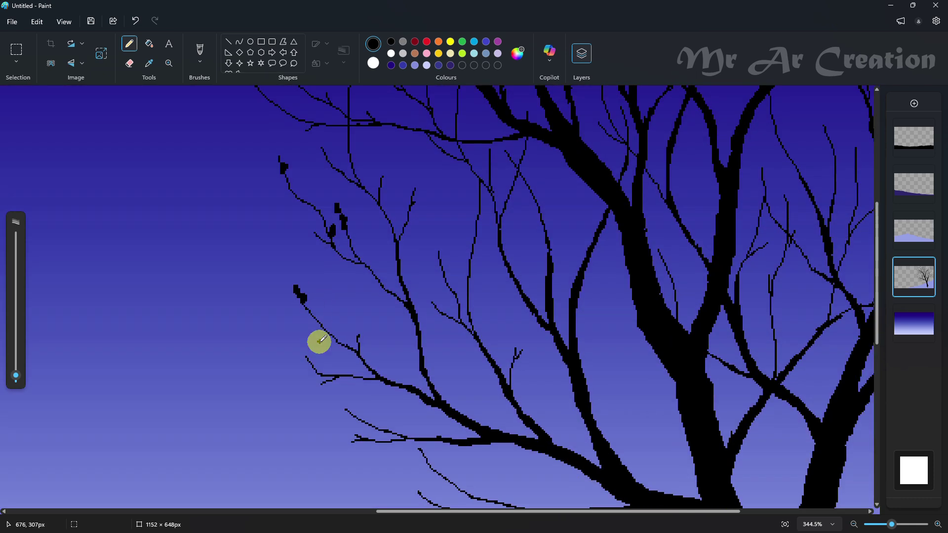
{"action": "scroll", "coordinate": [501, 334], "scroll_direction": "up", "scroll_amount": 5}
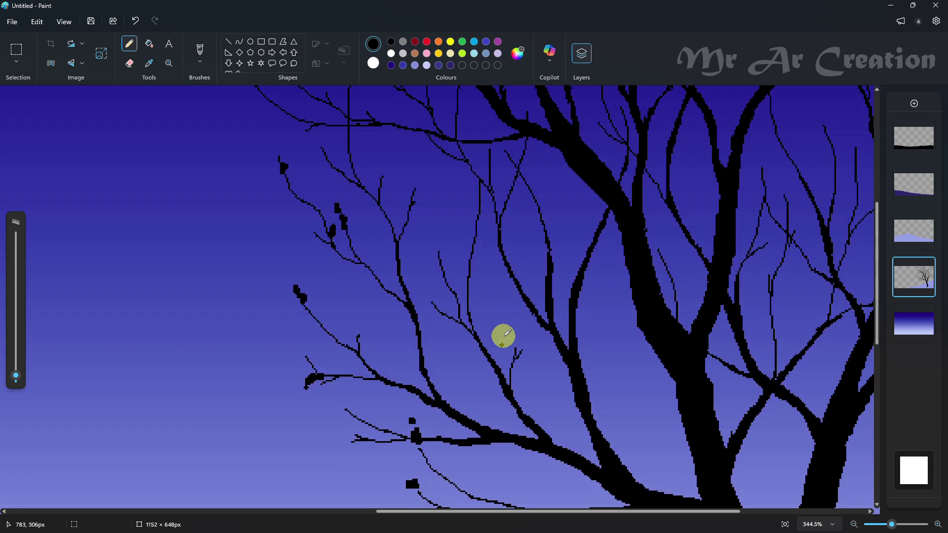
Step: Dab black leaf clusters on the twig tips inside the crown, from the left branches to the right tapering branch
{"action": "left_click_drag", "start_coordinate": [483, 274], "coordinate": [482, 294]}
{"action": "scroll", "coordinate": [534, 297], "scroll_direction": "up", "scroll_amount": 2}
{"action": "left_click_drag", "start_coordinate": [595, 327], "coordinate": [589, 314]}
{"action": "scroll", "coordinate": [597, 316], "scroll_direction": "down", "scroll_amount": 1}
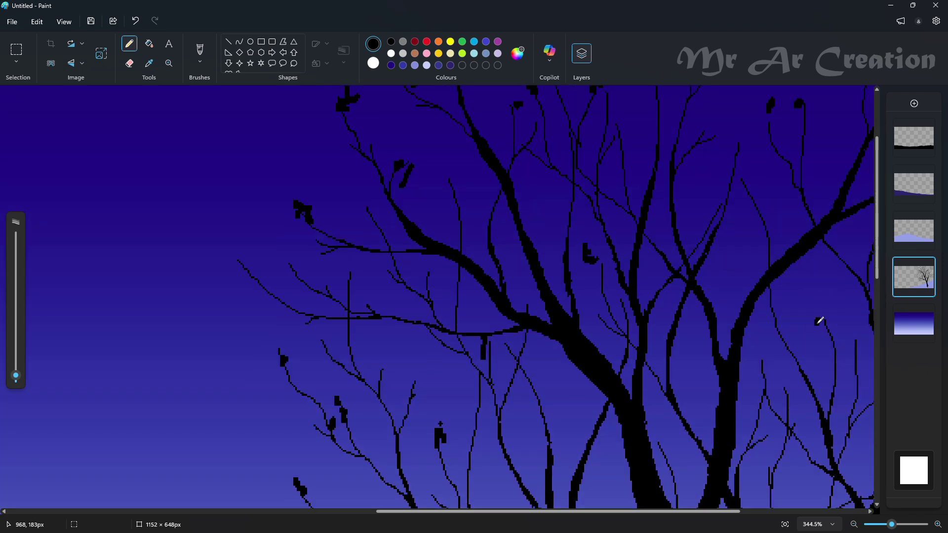
{"action": "left_click_drag", "start_coordinate": [820, 322], "coordinate": [826, 307]}
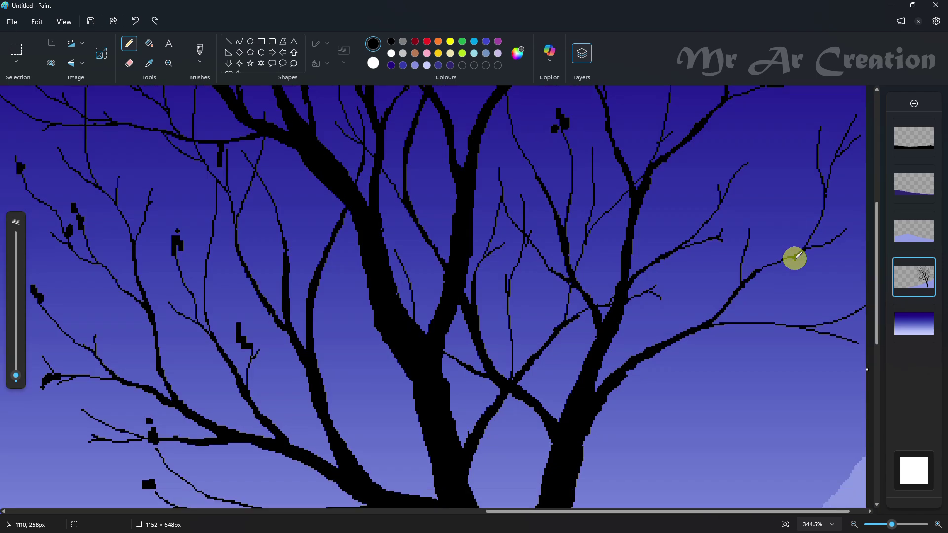
Step: Dab black leaf clusters on the twig tips along the tree's right side and upper right crown
{"action": "scroll", "coordinate": [815, 260], "scroll_direction": "up", "scroll_amount": 3}
{"action": "left_click_drag", "start_coordinate": [853, 228], "coordinate": [850, 241]}
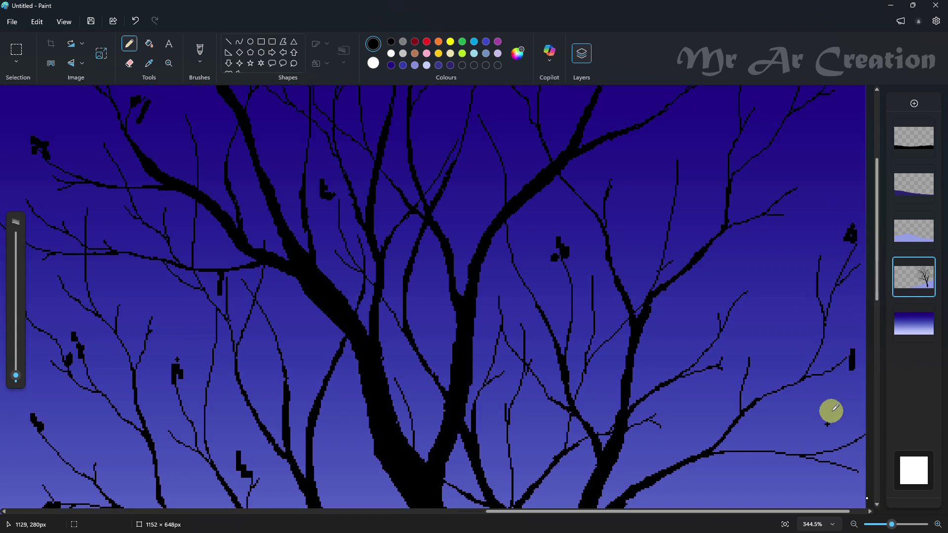
{"action": "scroll", "coordinate": [845, 390], "scroll_direction": "down", "scroll_amount": 2}
{"action": "left_click", "coordinate": [868, 368]}
{"action": "scroll", "coordinate": [670, 226], "scroll_direction": "up", "scroll_amount": 3}
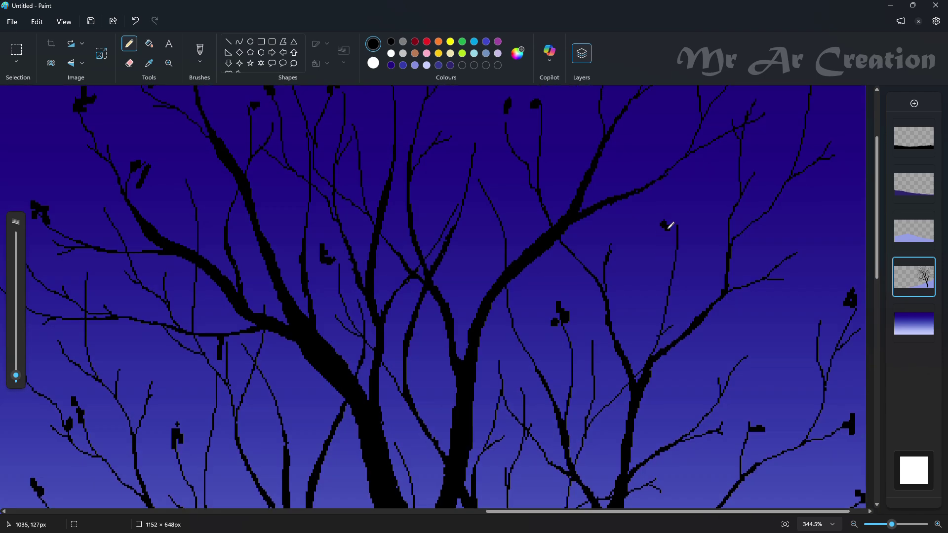
{"action": "left_click", "coordinate": [787, 254]}
{"action": "scroll", "coordinate": [798, 224], "scroll_direction": "up", "scroll_amount": 3}
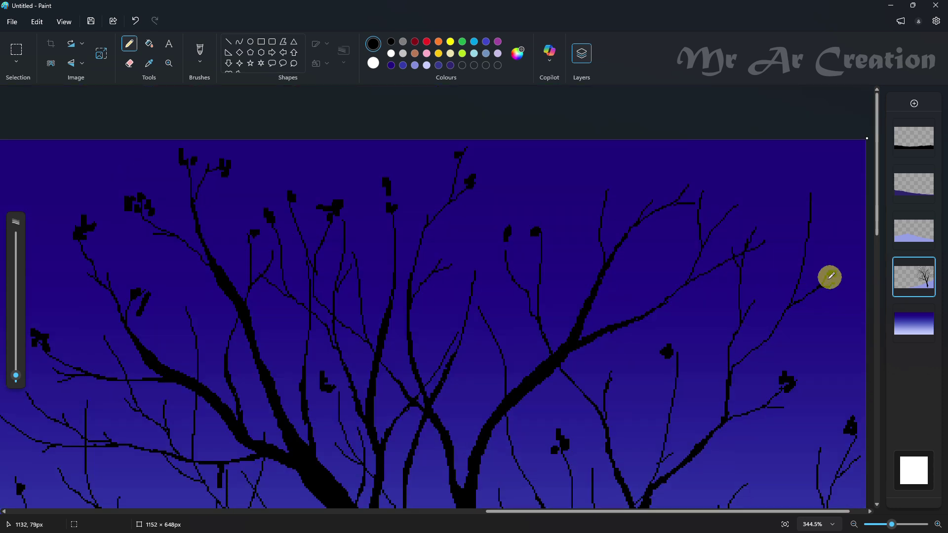
{"action": "left_click", "coordinate": [830, 277]}
{"action": "left_click", "coordinate": [634, 181]}
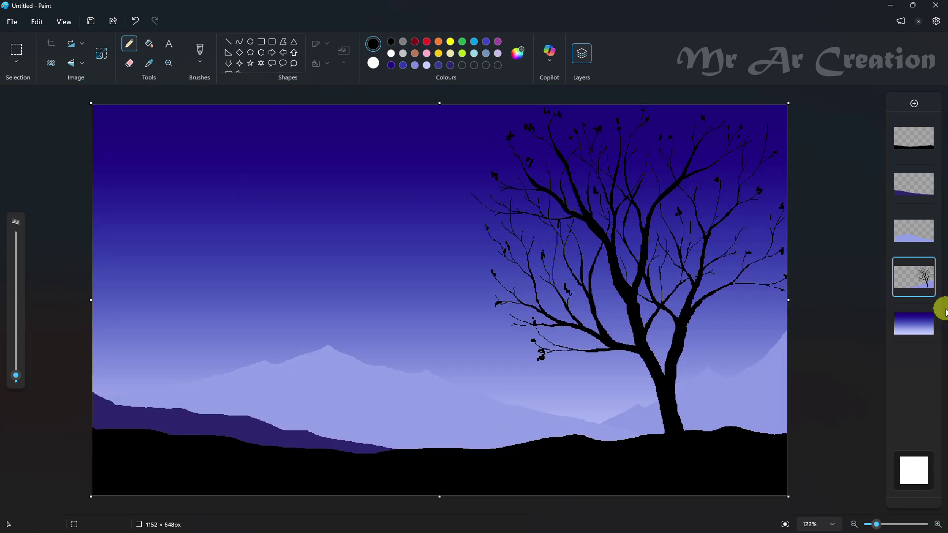
Step: Add a layer directly above the sky gradient and draw a circle about 222 px wide partly behind the mountain peak
{"action": "left_click", "coordinate": [915, 103]}
{"action": "left_click_drag", "start_coordinate": [915, 277], "coordinate": [915, 338]}
{"action": "left_click", "coordinate": [250, 42]}
{"action": "mouse_move", "coordinate": [296, 218]}
{"action": "left_mouse_down"}
{"action": "mouse_move", "coordinate": [373, 330]}
{"action": "mouse_move", "coordinate": [432, 386]}
{"action": "left_mouse_up"}
{"action": "left_click_drag", "start_coordinate": [386, 300], "coordinate": [347, 316]}
Step: Fill the circle behind the mountains with solid white as a moon
{"action": "left_click", "coordinate": [391, 53]}
{"action": "left_click", "coordinate": [149, 43]}
{"action": "left_click", "coordinate": [342, 314]}
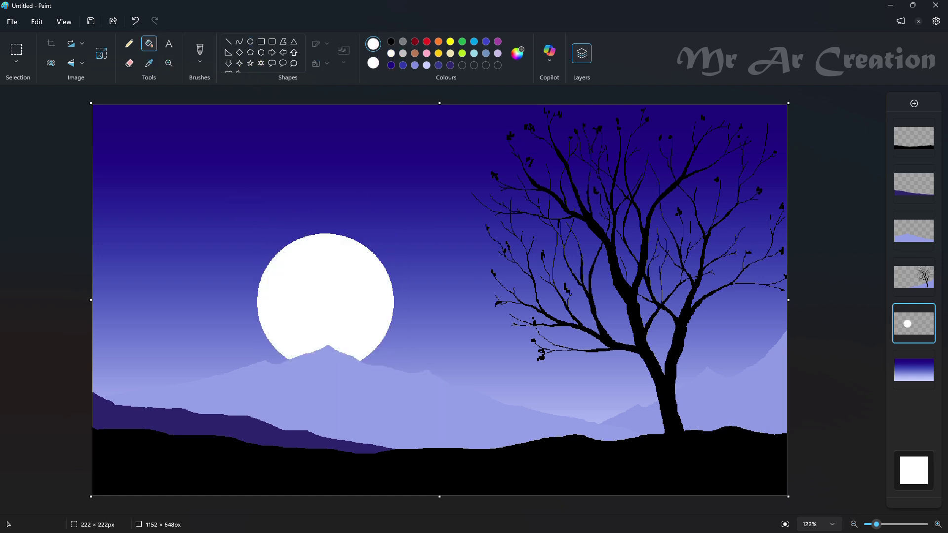
Step: Paint a faint blue cloud across the sky to the moon's left edge with the Crayon brush in a sampled sky colour
{"action": "left_click", "coordinate": [150, 62]}
{"action": "left_click", "coordinate": [180, 186]}
{"action": "left_click", "coordinate": [200, 53]}
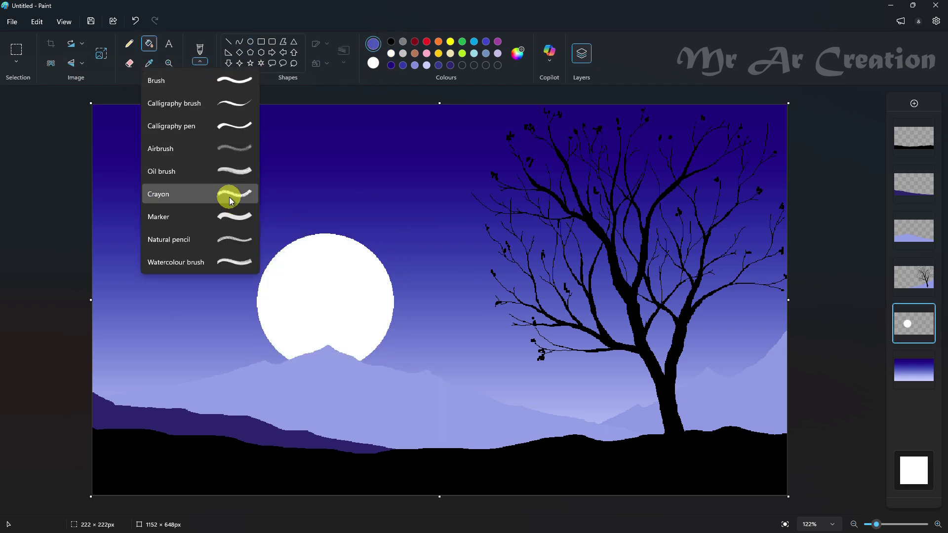
{"action": "left_click", "coordinate": [227, 195]}
{"action": "scroll", "coordinate": [111, 283], "scroll_direction": "up", "scroll_amount": 4}
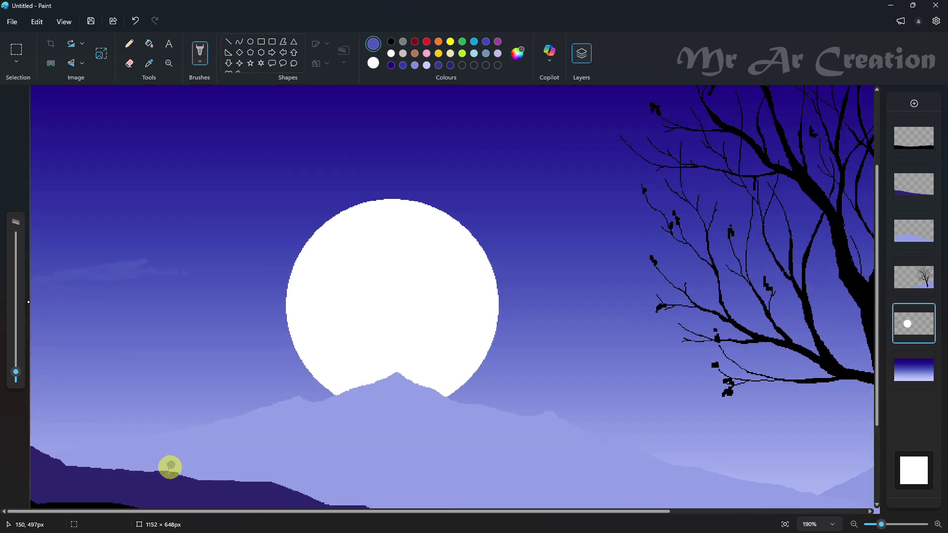
{"action": "key", "text": "ctrl+z"}
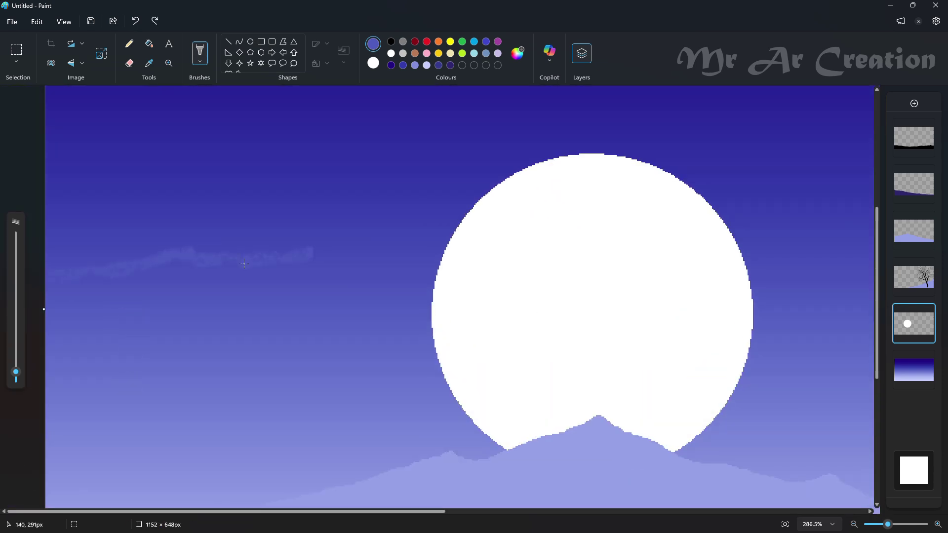
{"action": "key", "text": "ctrl+z"}
{"action": "left_click_drag", "start_coordinate": [82, 280], "coordinate": [145, 264]}
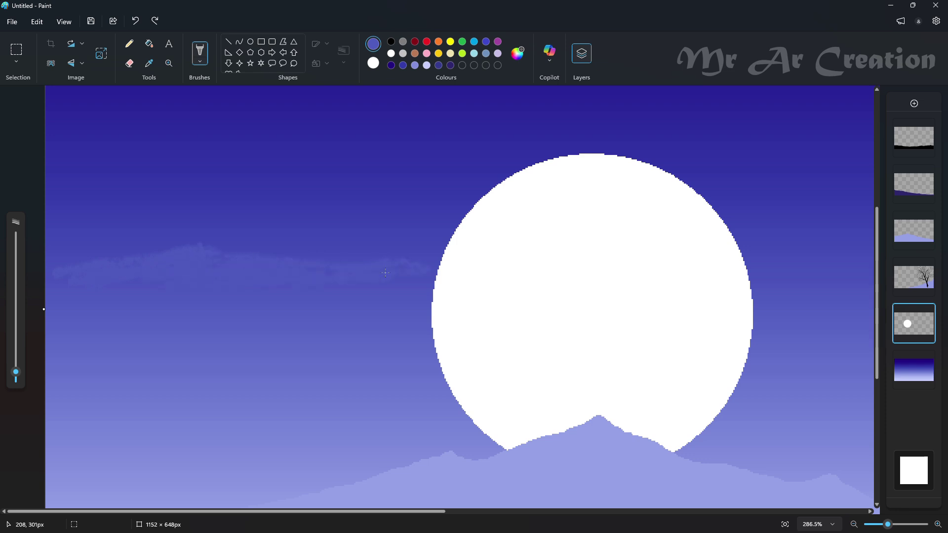
{"action": "left_click_drag", "start_coordinate": [385, 273], "coordinate": [439, 274]}
{"action": "scroll", "coordinate": [64, 340], "scroll_direction": "down", "scroll_amount": 4}
{"action": "scroll", "coordinate": [220, 304], "scroll_direction": "up", "scroll_amount": 2}
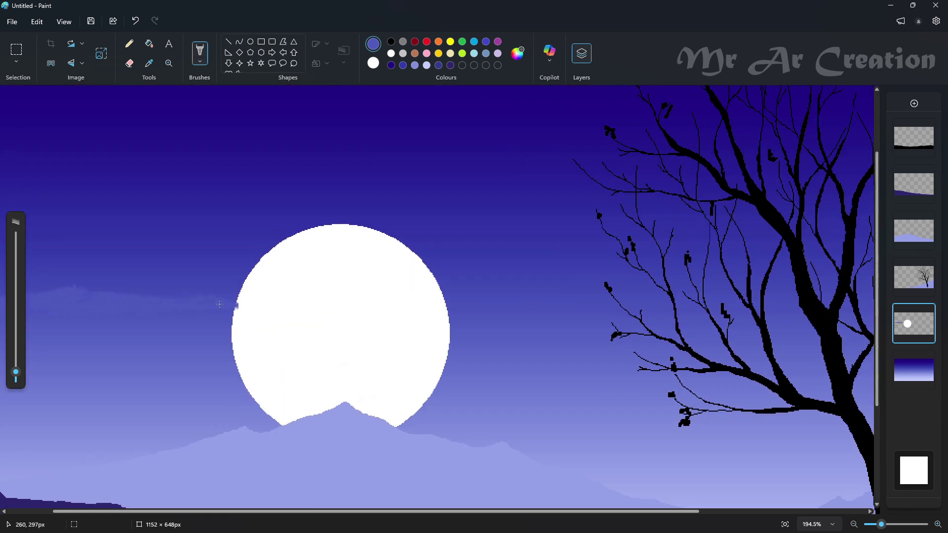
Step: Extend the cloud as a thinning blue streak across the upper part of the moon with a smaller crayon size
{"action": "left_click_drag", "start_coordinate": [313, 303], "coordinate": [411, 300]}
{"action": "left_click", "coordinate": [14, 383]}
{"action": "scroll", "coordinate": [359, 301], "scroll_direction": "down", "scroll_amount": 3}
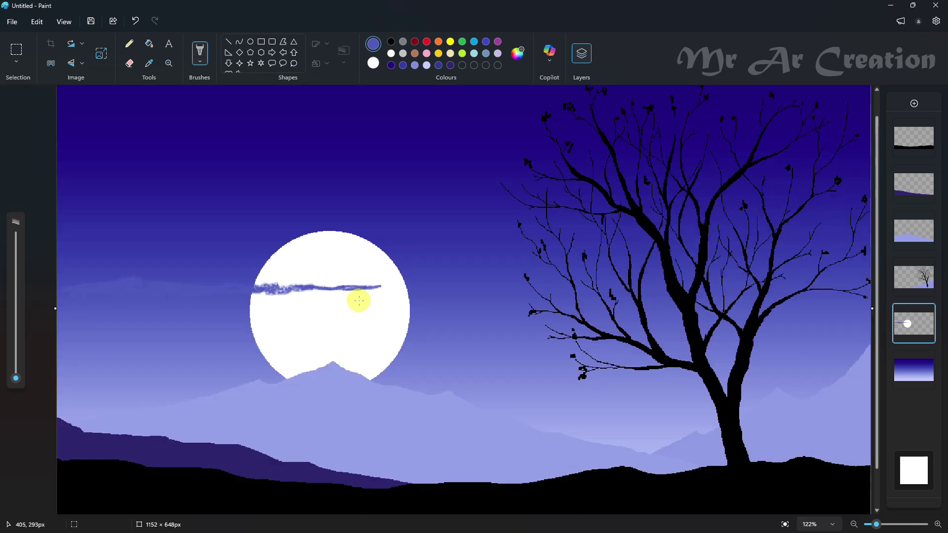
Step: Paint a second faint cloud from the moon's lower right edge across the sky toward the tree
{"action": "scroll", "coordinate": [360, 301], "scroll_direction": "down", "scroll_amount": 1}
{"action": "left_click_drag", "start_coordinate": [371, 330], "coordinate": [394, 328]}
{"action": "scroll", "coordinate": [394, 329], "scroll_direction": "up", "scroll_amount": 3}
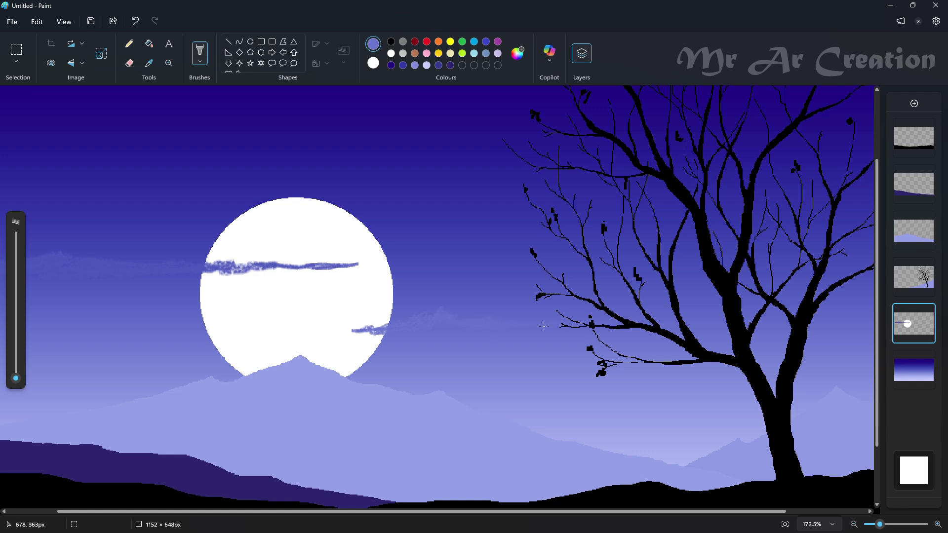
{"action": "scroll", "coordinate": [379, 280], "scroll_direction": "up", "scroll_amount": 2}
{"action": "scroll", "coordinate": [296, 297], "scroll_direction": "down", "scroll_amount": 2}
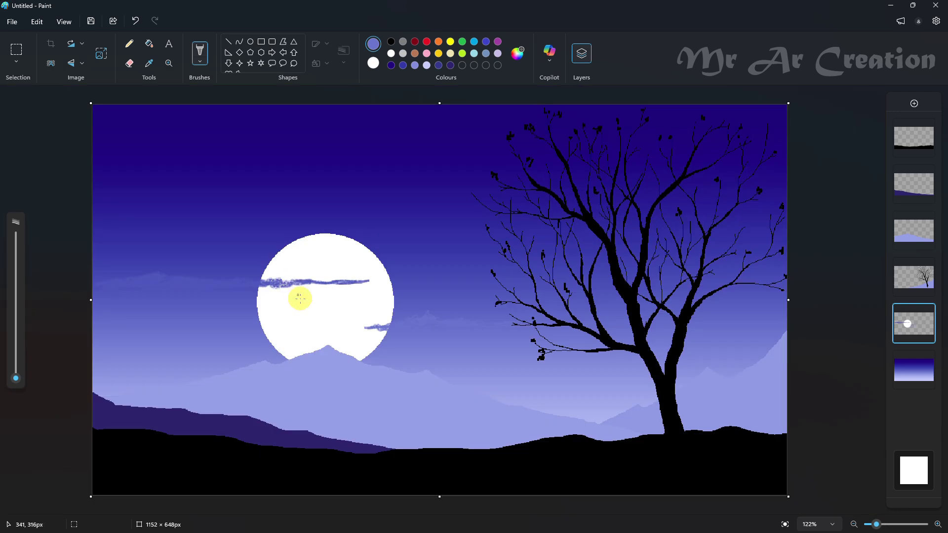
Step: Touch up the cloud streak crossing the moon in a darker blue sampled from the sky
{"action": "scroll", "coordinate": [296, 296], "scroll_direction": "up", "scroll_amount": 5}
{"action": "left_click", "coordinate": [149, 64]}
{"action": "left_click", "coordinate": [610, 253]}
{"action": "mouse_move", "coordinate": [261, 255]}
{"action": "left_mouse_down"}
{"action": "mouse_move", "coordinate": [239, 254]}
{"action": "mouse_move", "coordinate": [335, 260]}
{"action": "left_mouse_up"}
{"action": "scroll", "coordinate": [336, 261], "scroll_direction": "down", "scroll_amount": 5}
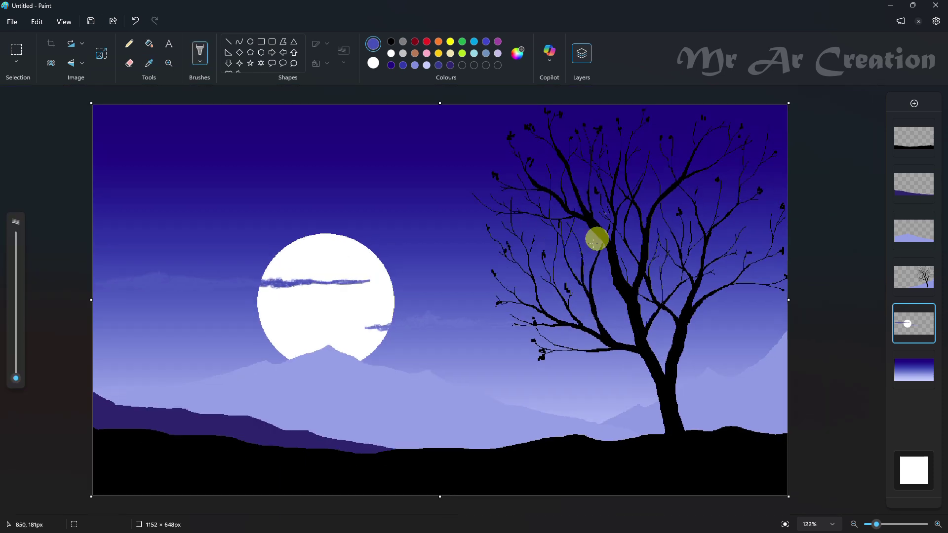
Step: Paint a long faint cloud above the moon in a blue sampled from the sky there
{"action": "left_click", "coordinate": [149, 63]}
{"action": "left_click", "coordinate": [251, 225]}
{"action": "left_click_drag", "start_coordinate": [247, 215], "coordinate": [275, 206]}
{"action": "scroll", "coordinate": [275, 206], "scroll_direction": "up", "scroll_amount": 3}
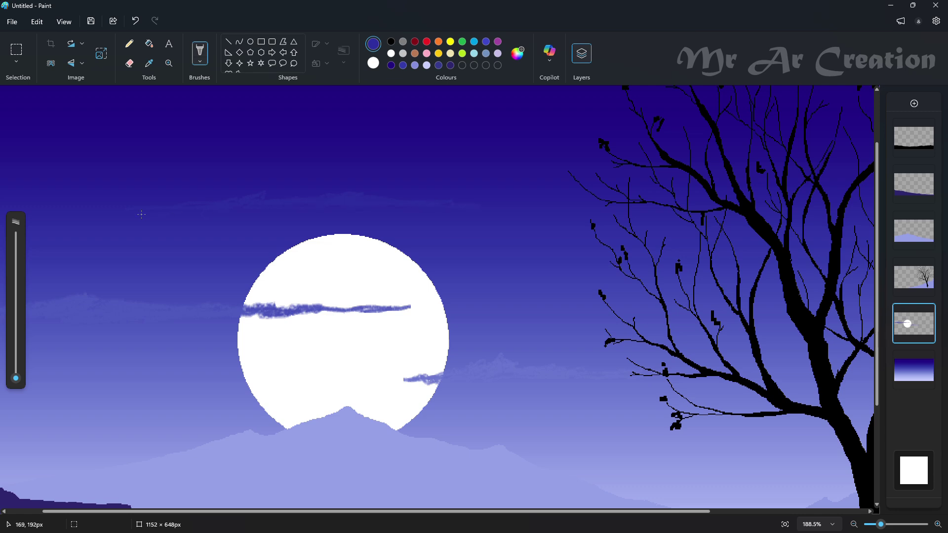
{"action": "scroll", "coordinate": [254, 205], "scroll_direction": "down", "scroll_amount": 3}
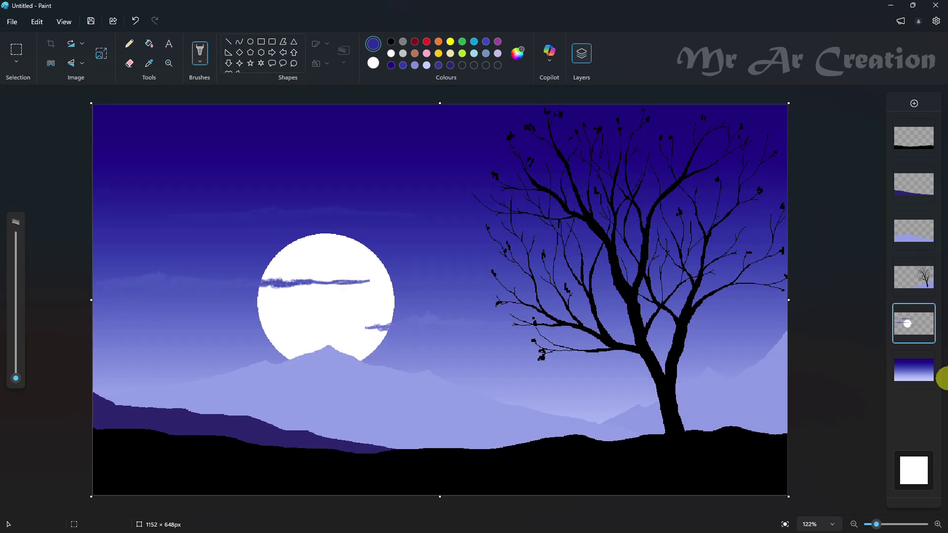
Step: Add a new layer and place it directly above the sky gradient layer
{"action": "scroll", "coordinate": [550, 328], "scroll_direction": "up", "scroll_amount": 4}
{"action": "left_click_drag", "start_coordinate": [428, 512], "coordinate": [270, 512]}
{"action": "scroll", "coordinate": [307, 415], "scroll_direction": "up", "scroll_amount": 2}
{"action": "left_click", "coordinate": [915, 103]}
{"action": "left_click_drag", "start_coordinate": [914, 326], "coordinate": [917, 378]}
Step: Draw small white-filled four-point stars, roughly 7 to 9 px wide, scattered across the sky
{"action": "left_click", "coordinate": [239, 63]}
{"action": "left_click", "coordinate": [326, 46]}
{"action": "left_click", "coordinate": [326, 67]}
{"action": "left_click", "coordinate": [326, 65]}
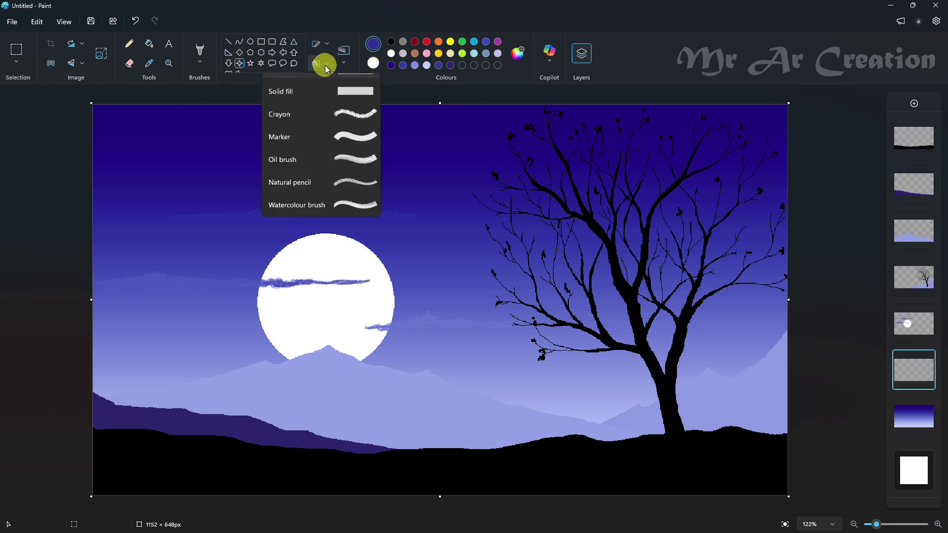
{"action": "left_click", "coordinate": [346, 113]}
{"action": "left_click_drag", "start_coordinate": [156, 125], "coordinate": [162, 140]}
{"action": "left_click_drag", "start_coordinate": [481, 219], "coordinate": [486, 236]}
{"action": "left_click_drag", "start_coordinate": [766, 123], "coordinate": [773, 143]}
{"action": "left_click_drag", "start_coordinate": [746, 227], "coordinate": [752, 241]}
{"action": "left_click_drag", "start_coordinate": [479, 121], "coordinate": [485, 127]}
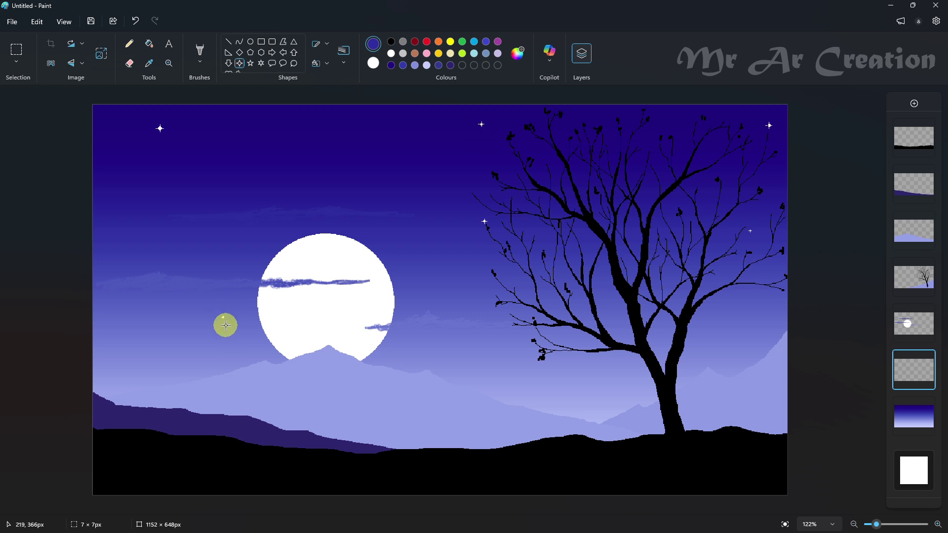
{"action": "left_click_drag", "start_coordinate": [583, 366], "coordinate": [586, 371]}
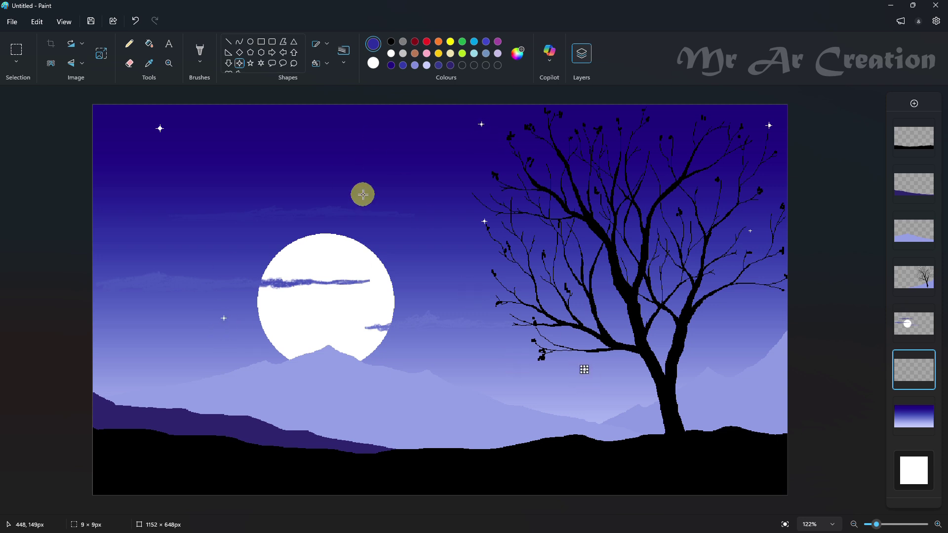
Step: Dot small white pencil stars across the upper sky and between the tree's branches
{"action": "left_click", "coordinate": [129, 43]}
{"action": "left_click", "coordinate": [391, 53]}
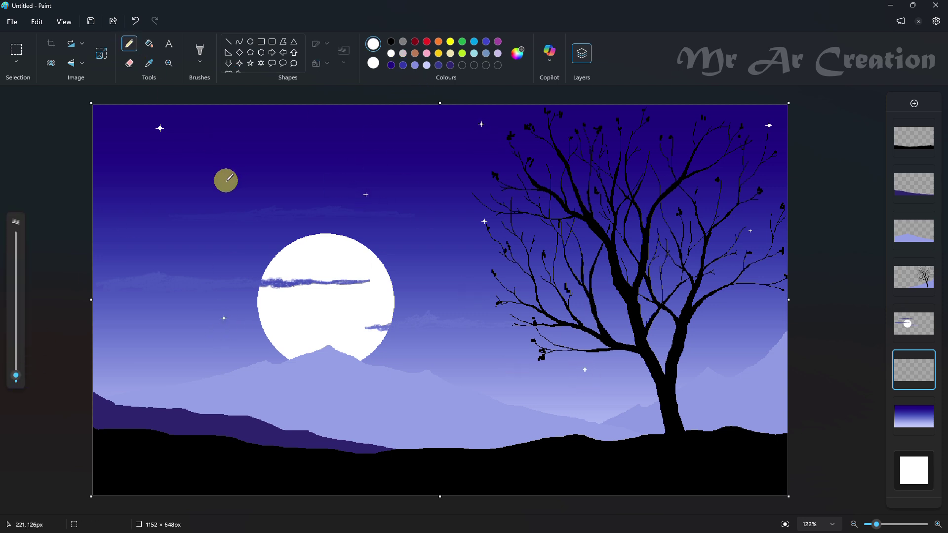
{"action": "left_click", "coordinate": [262, 114]}
{"action": "left_click", "coordinate": [192, 158]}
{"action": "left_click", "coordinate": [500, 145]}
{"action": "left_click", "coordinate": [679, 114]}
{"action": "left_click", "coordinate": [715, 118]}
{"action": "left_click", "coordinate": [737, 173]}
{"action": "left_click", "coordinate": [712, 220]}
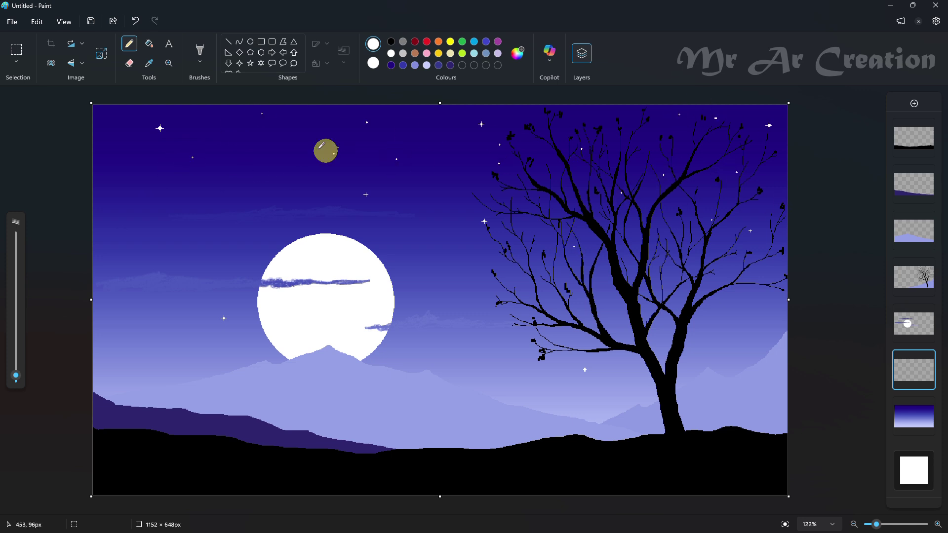
Step: Spray tiny white star specks over both sides of the sky with a very large Airbrush
{"action": "left_click", "coordinate": [200, 53]}
{"action": "left_click", "coordinate": [242, 101]}
{"action": "left_click", "coordinate": [207, 146]}
{"action": "left_click", "coordinate": [568, 190]}
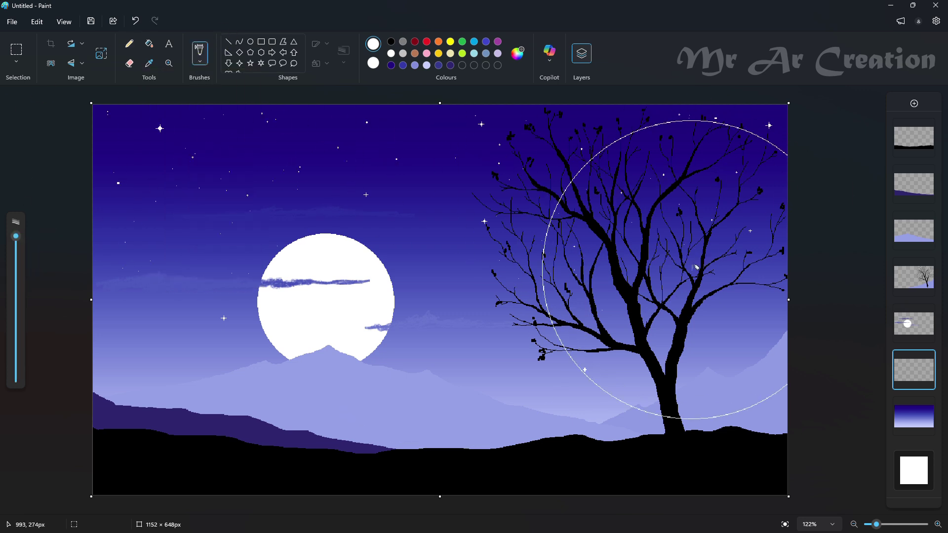
{"action": "left_click", "coordinate": [254, 212]}
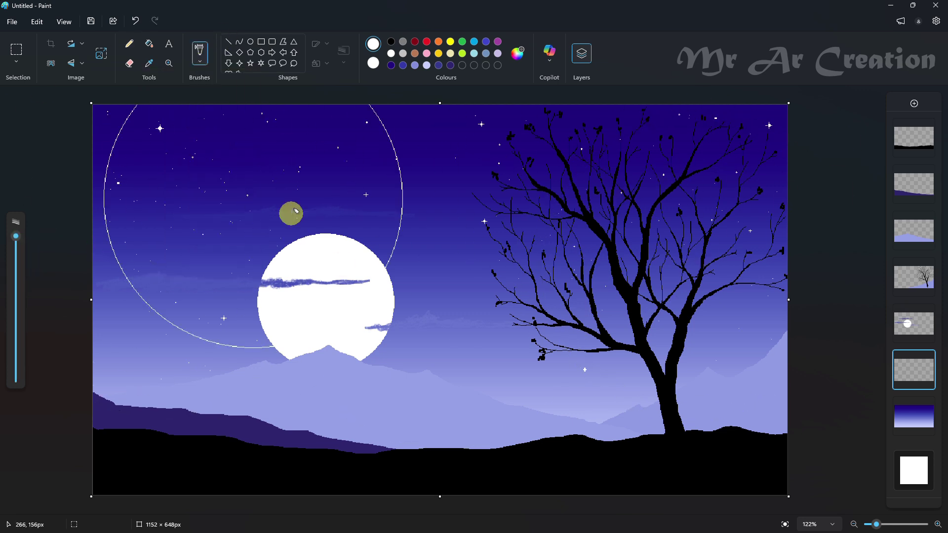
Step: Add a layer directly beneath the black foreground and pencil a small pine on the left ridge in the ridge's dark purple
{"action": "left_click", "coordinate": [914, 102]}
{"action": "left_click_drag", "start_coordinate": [912, 411], "coordinate": [916, 177]}
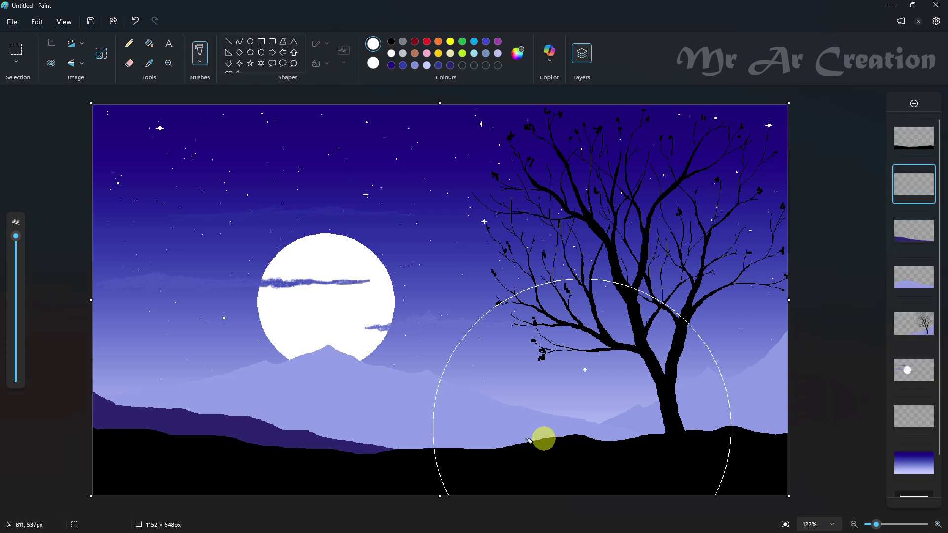
{"action": "scroll", "coordinate": [216, 417], "scroll_direction": "up", "scroll_amount": 3}
{"action": "left_click", "coordinate": [130, 43]}
{"action": "scroll", "coordinate": [296, 247], "scroll_direction": "down", "scroll_amount": 2}
{"action": "left_click", "coordinate": [149, 64]}
{"action": "left_click", "coordinate": [161, 357]}
{"action": "scroll", "coordinate": [197, 306], "scroll_direction": "up", "scroll_amount": 1}
{"action": "scroll", "coordinate": [248, 232], "scroll_direction": "down", "scroll_amount": 1}
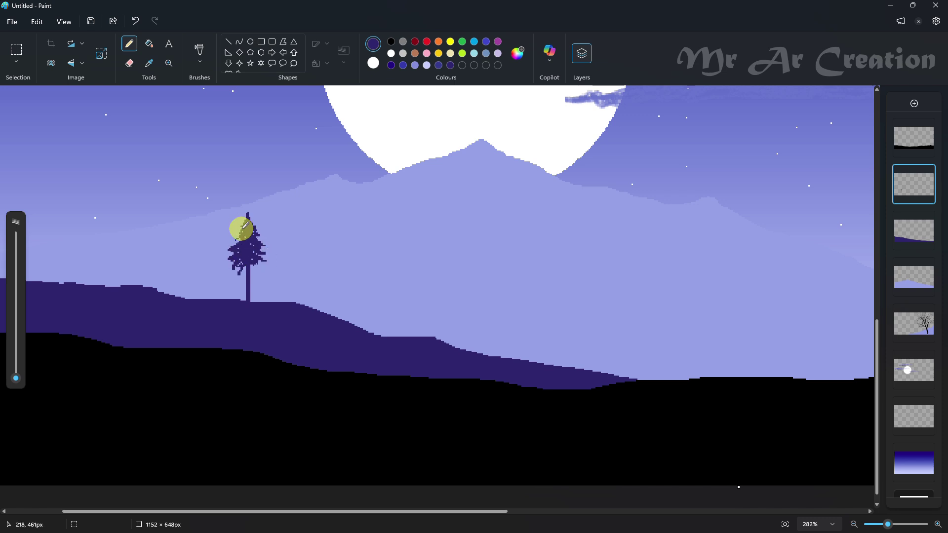
{"action": "scroll", "coordinate": [246, 255], "scroll_direction": "down", "scroll_amount": 1}
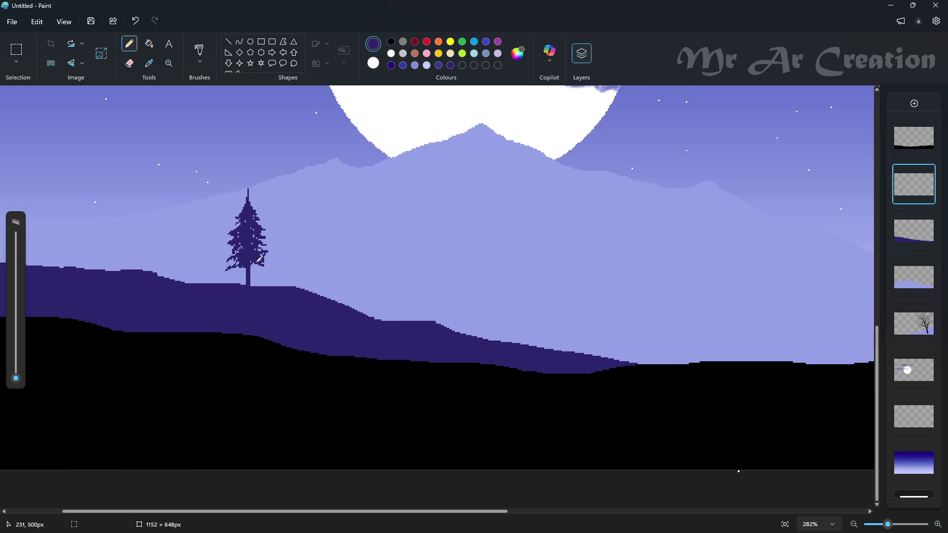
Step: Sink the pine into the left ridge and line the whole ridge with dark purple pines of varied sizes
{"action": "left_click", "coordinate": [17, 50]}
{"action": "left_click_drag", "start_coordinate": [167, 151], "coordinate": [300, 309]}
{"action": "left_click_drag", "start_coordinate": [261, 225], "coordinate": [235, 248]}
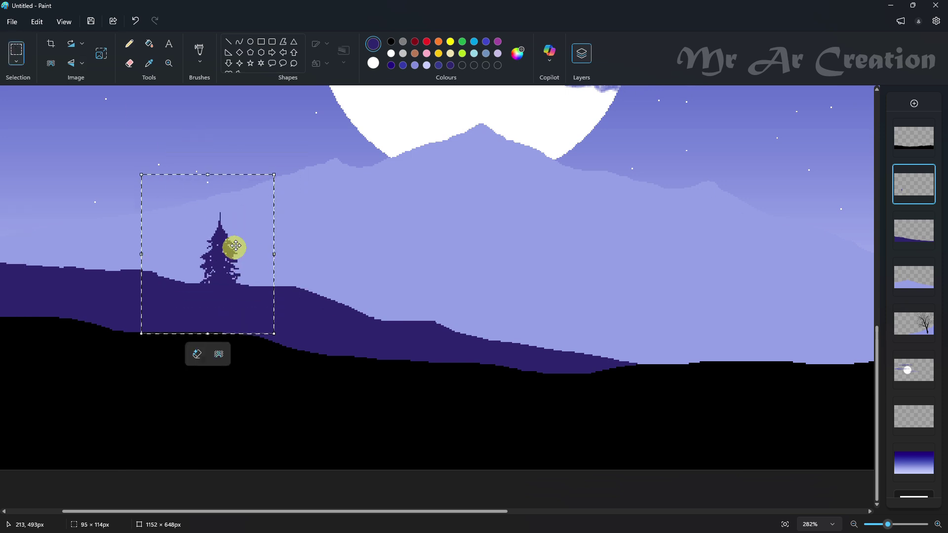
{"action": "scroll", "coordinate": [235, 248], "scroll_direction": "down", "scroll_amount": 4}
{"action": "mouse_move", "coordinate": [230, 385]}
{"action": "left_mouse_down"}
{"action": "mouse_move", "coordinate": [115, 367]}
{"action": "mouse_move", "coordinate": [127, 396]}
{"action": "mouse_move", "coordinate": [163, 393]}
{"action": "mouse_move", "coordinate": [190, 410]}
{"action": "mouse_move", "coordinate": [272, 421]}
{"action": "mouse_move", "coordinate": [316, 441]}
{"action": "mouse_move", "coordinate": [408, 453]}
{"action": "mouse_move", "coordinate": [357, 437]}
{"action": "mouse_move", "coordinate": [298, 438]}
{"action": "mouse_move", "coordinate": [275, 417]}
{"action": "mouse_move", "coordinate": [201, 427]}
{"action": "mouse_move", "coordinate": [349, 434]}
{"action": "mouse_move", "coordinate": [344, 443]}
{"action": "mouse_move", "coordinate": [426, 461]}
{"action": "mouse_move", "coordinate": [102, 402]}
{"action": "mouse_move", "coordinate": [215, 409]}
{"action": "left_mouse_up"}
{"action": "left_click", "coordinate": [298, 411]}
Step: Try to sketch a black pencil grass tuft beside the base of the large tree's trunk
{"action": "left_click", "coordinate": [130, 43]}
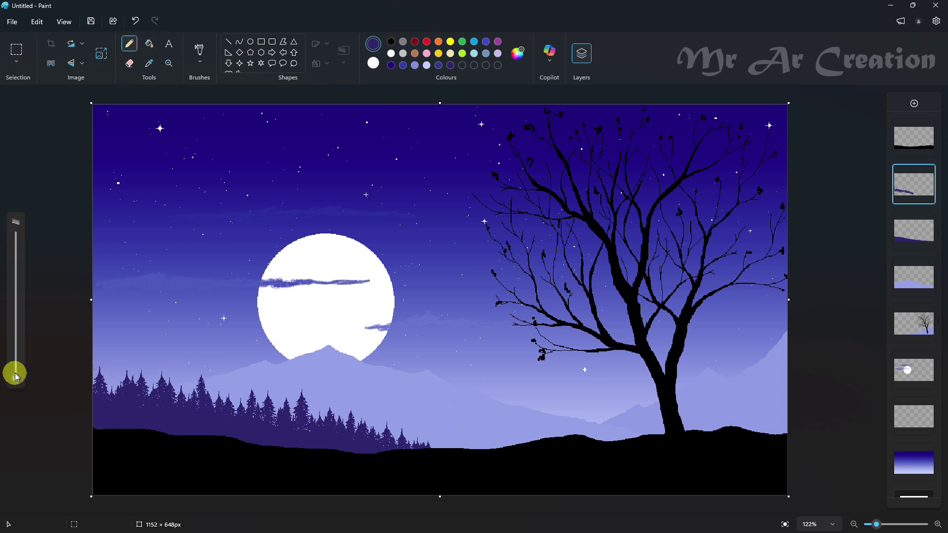
{"action": "left_click", "coordinate": [392, 42]}
{"action": "scroll", "coordinate": [713, 457], "scroll_direction": "up", "scroll_amount": 3}
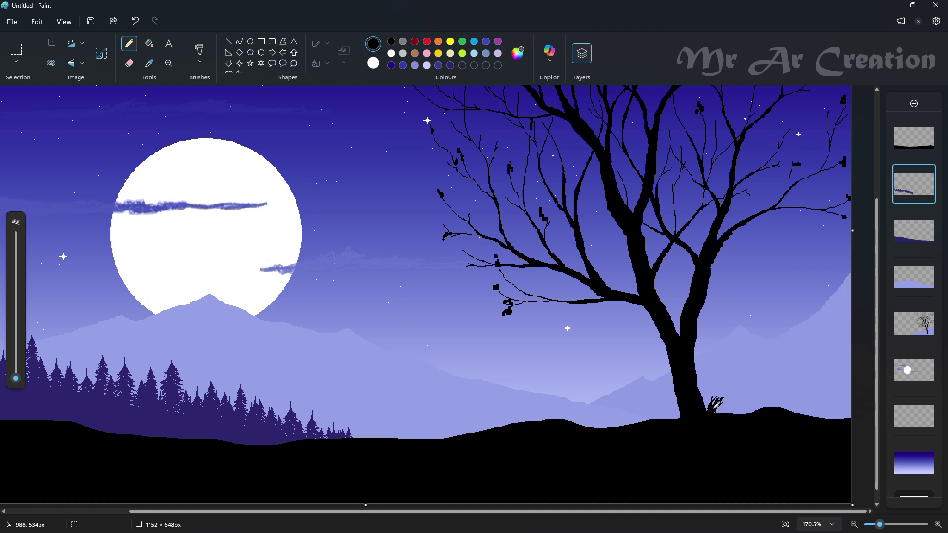
{"action": "scroll", "coordinate": [717, 406], "scroll_direction": "up", "scroll_amount": 2}
{"action": "key", "text": "ctrl+z"}
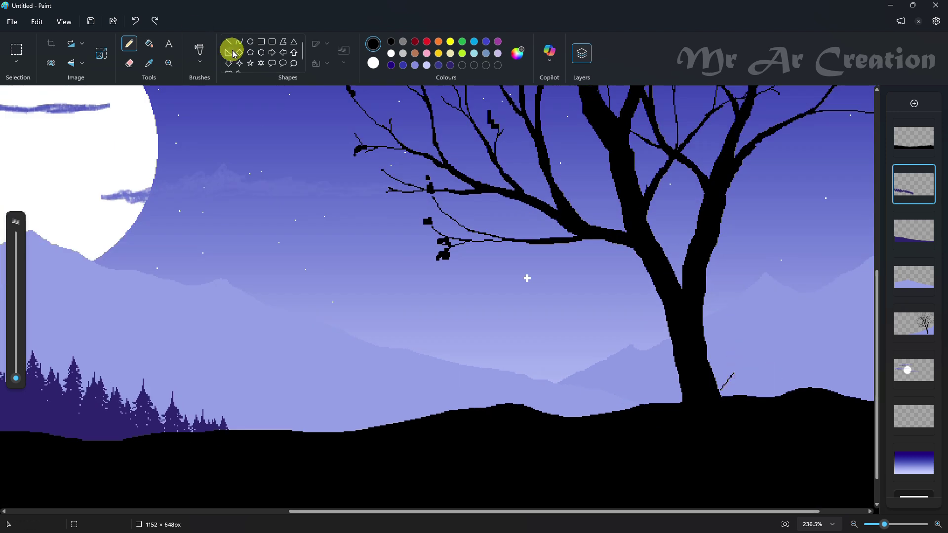
Step: Outline a curved grass blade about 39 × 49 px beside the trunk's base with two thin black Curve lines
{"action": "left_click", "coordinate": [239, 42]}
{"action": "left_click_drag", "start_coordinate": [722, 394], "coordinate": [755, 332]}
{"action": "left_click", "coordinate": [347, 53]}
{"action": "left_click", "coordinate": [323, 47]}
{"action": "left_click", "coordinate": [345, 84]}
{"action": "left_click", "coordinate": [345, 55]}
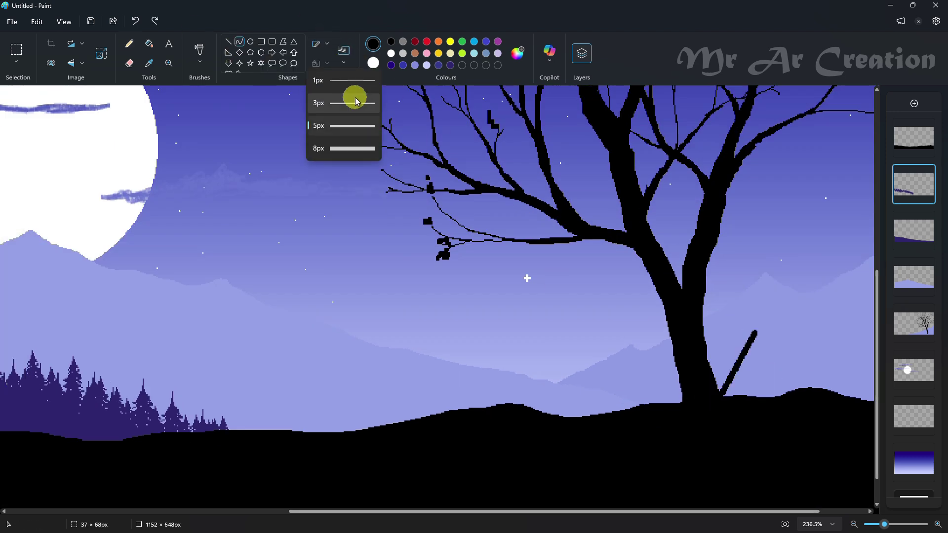
{"action": "left_click", "coordinate": [355, 102]}
{"action": "left_click_drag", "start_coordinate": [720, 367], "coordinate": [713, 413]}
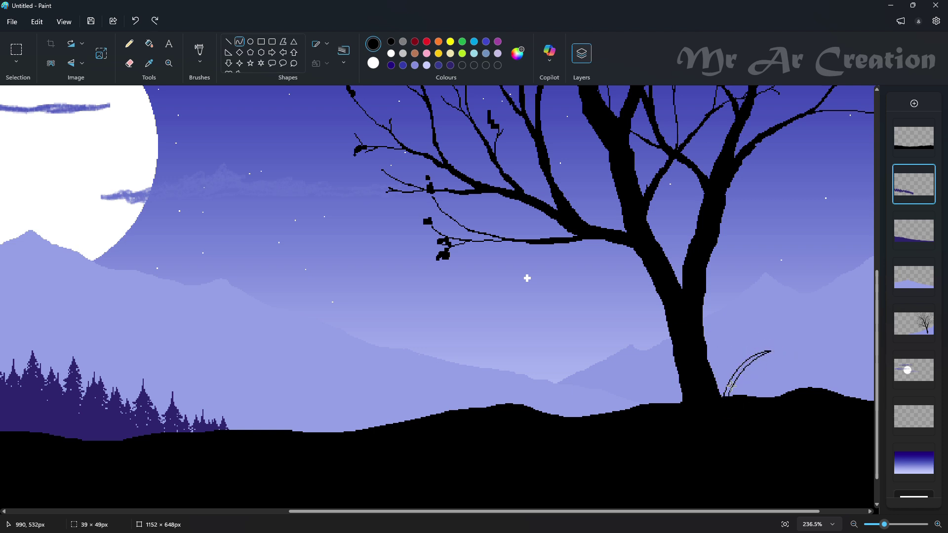
{"action": "left_click_drag", "start_coordinate": [719, 410], "coordinate": [730, 405]}
{"action": "left_click", "coordinate": [723, 392]}
Step: Fill the outlined grass blade beside the trunk with solid black
{"action": "left_click", "coordinate": [129, 44]}
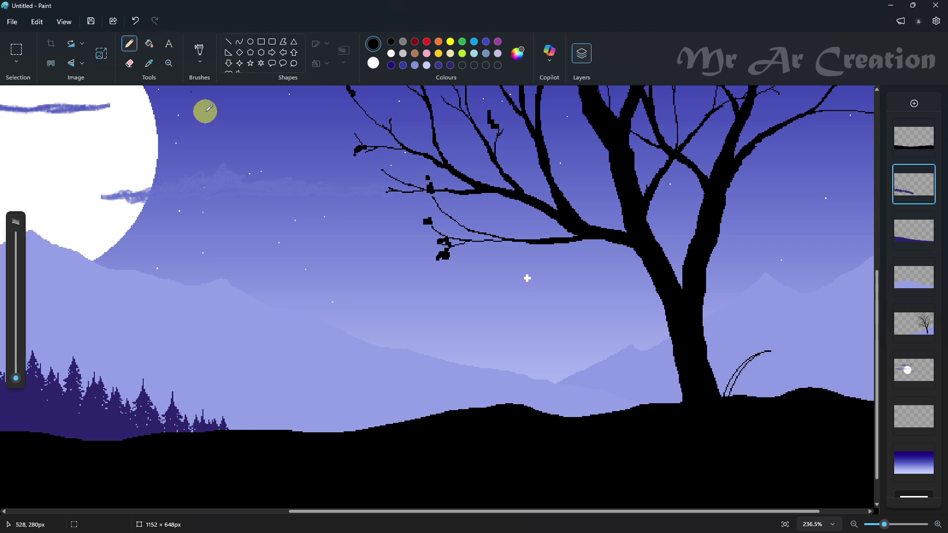
{"action": "scroll", "coordinate": [725, 393], "scroll_direction": "up", "scroll_amount": 2}
{"action": "left_click", "coordinate": [151, 47]}
{"action": "left_click", "coordinate": [769, 341]}
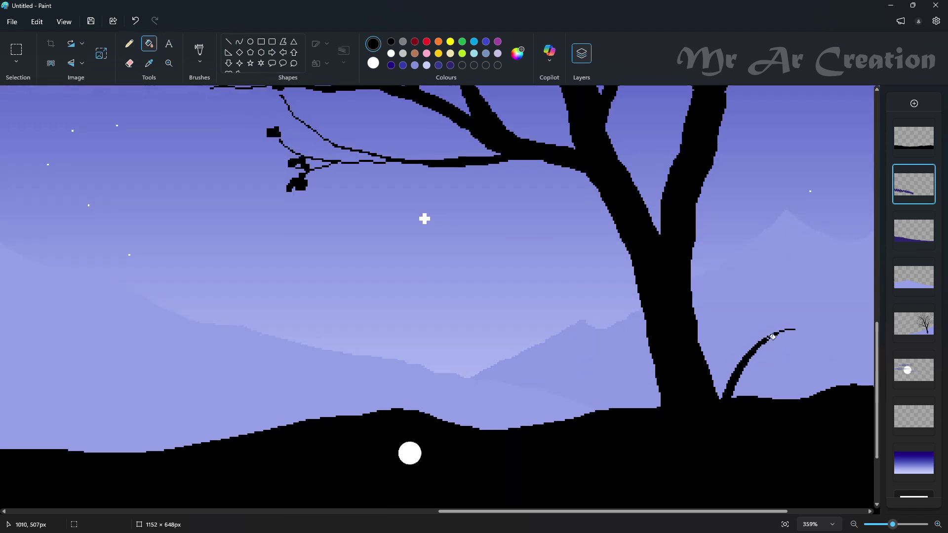
Step: Copy the grass blade, shrink its selection to 51 × 80 px and place the copy just beside the original
{"action": "left_click", "coordinate": [21, 51]}
{"action": "left_click_drag", "start_coordinate": [683, 282], "coordinate": [849, 442]}
{"action": "left_click_drag", "start_coordinate": [825, 402], "coordinate": [812, 406]}
{"action": "left_click_drag", "start_coordinate": [837, 446], "coordinate": [762, 428]}
{"action": "left_click_drag", "start_coordinate": [724, 393], "coordinate": [752, 401]}
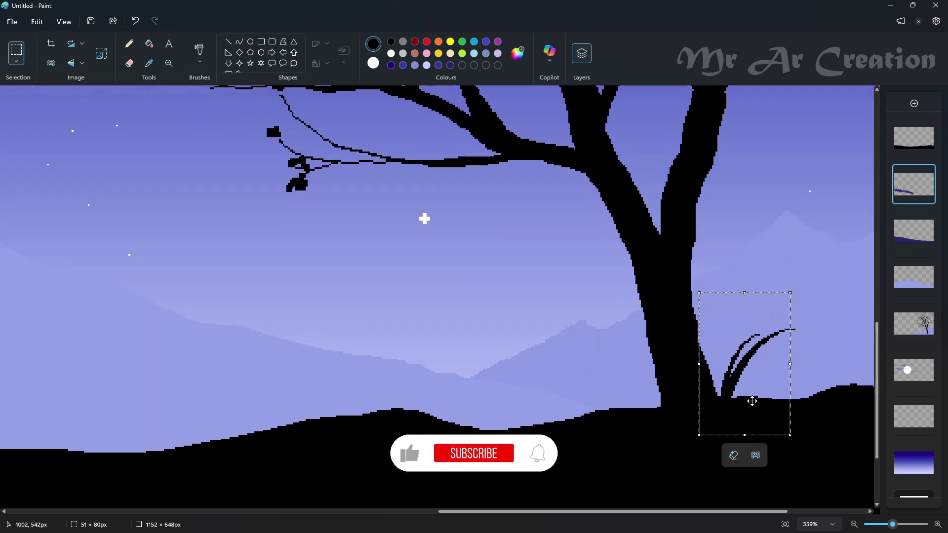
Step: Add smaller copies of the grass blades beside the originals to build a dense tuft at the trunk's right base
{"action": "left_click_drag", "start_coordinate": [790, 293], "coordinate": [789, 338]}
{"action": "left_click_drag", "start_coordinate": [775, 381], "coordinate": [771, 358]}
{"action": "key", "text": "Escape"}
{"action": "key", "text": "ctrl+z"}
{"action": "left_click_drag", "start_coordinate": [704, 284], "coordinate": [809, 422]}
{"action": "left_click_drag", "start_coordinate": [775, 379], "coordinate": [762, 375]}
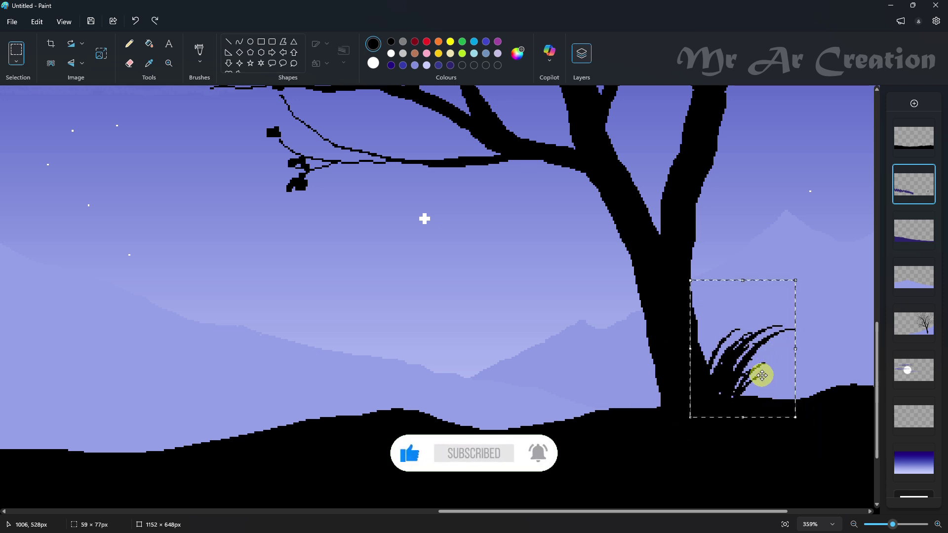
Step: Shrink a copy of the grass tuft to 42 × 70 px, flip it horizontally and place it left of the trunk
{"action": "left_click_drag", "start_coordinate": [795, 281], "coordinate": [765, 293]}
{"action": "left_click_drag", "start_coordinate": [738, 353], "coordinate": [642, 376]}
{"action": "right_click", "coordinate": [727, 375]}
{"action": "mouse_move", "coordinate": [856, 332]}
{"action": "left_click", "coordinate": [889, 349]}
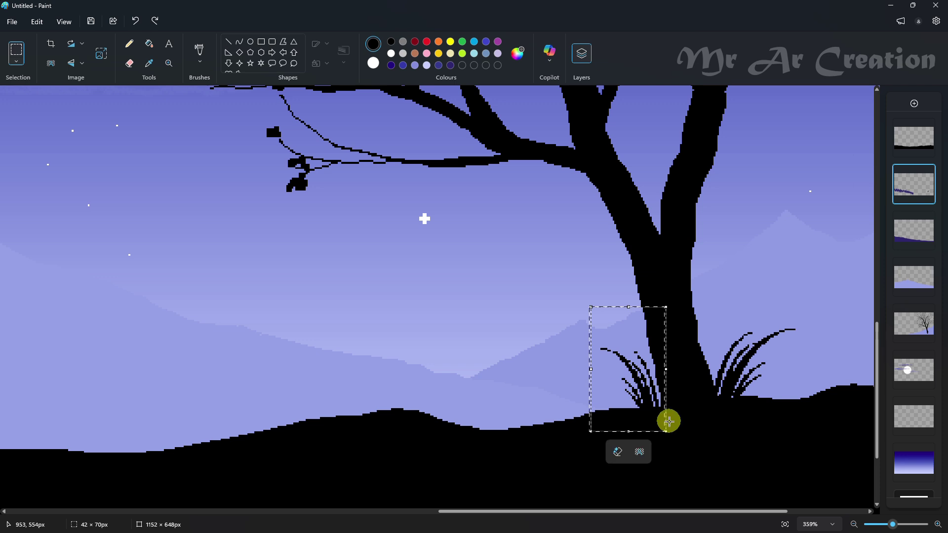
Step: Stretch further copies of the left tuft up to 77 × 71 px and place them lower at the trunk's left base
{"action": "left_click_drag", "start_coordinate": [666, 431], "coordinate": [728, 433]}
{"action": "left_click_drag", "start_coordinate": [682, 409], "coordinate": [639, 424]}
{"action": "left_click_drag", "start_coordinate": [654, 430], "coordinate": [700, 437]}
Step: Flip the stretched grass copy horizontally, place it at the trunk's right base and deselect it
{"action": "right_click", "coordinate": [711, 421]}
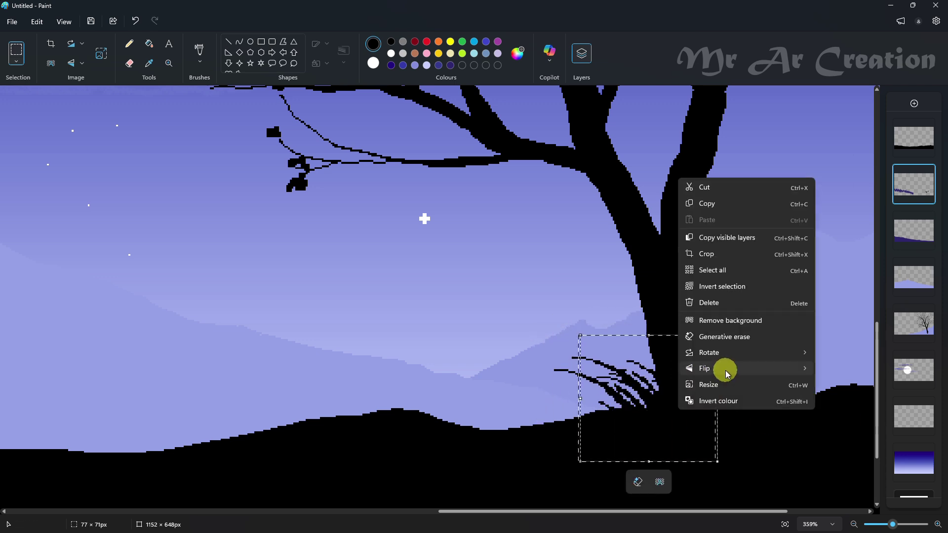
{"action": "mouse_move", "coordinate": [725, 370]}
{"action": "left_click", "coordinate": [840, 387]}
{"action": "left_click_drag", "start_coordinate": [650, 407], "coordinate": [758, 379]}
{"action": "left_click", "coordinate": [827, 470]}
{"action": "left_click", "coordinate": [784, 524]}
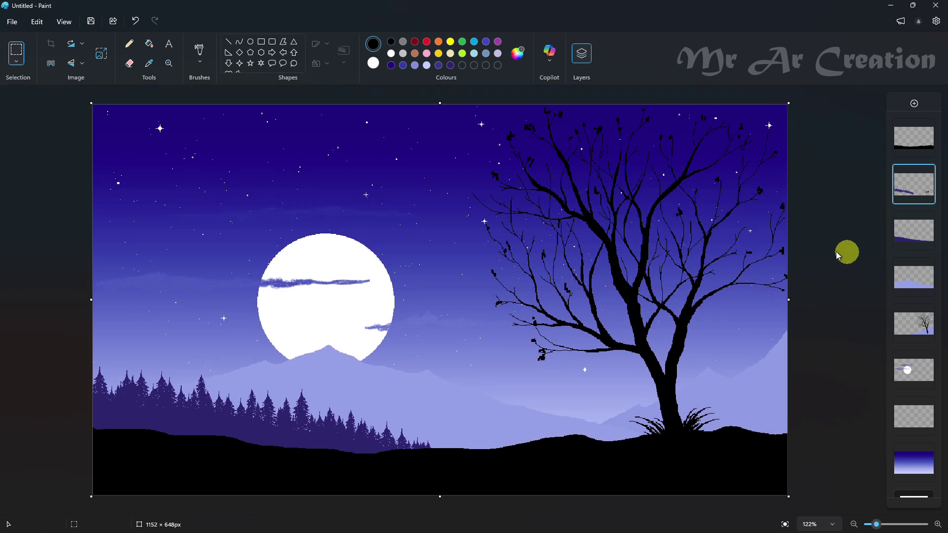
Step: Draw small black leaf-like blobs with the pencil on the tips of the grass blades around the trunk's base
{"action": "left_click", "coordinate": [128, 43]}
{"action": "scroll", "coordinate": [711, 402], "scroll_direction": "up", "scroll_amount": 3}
{"action": "left_click", "coordinate": [21, 374]}
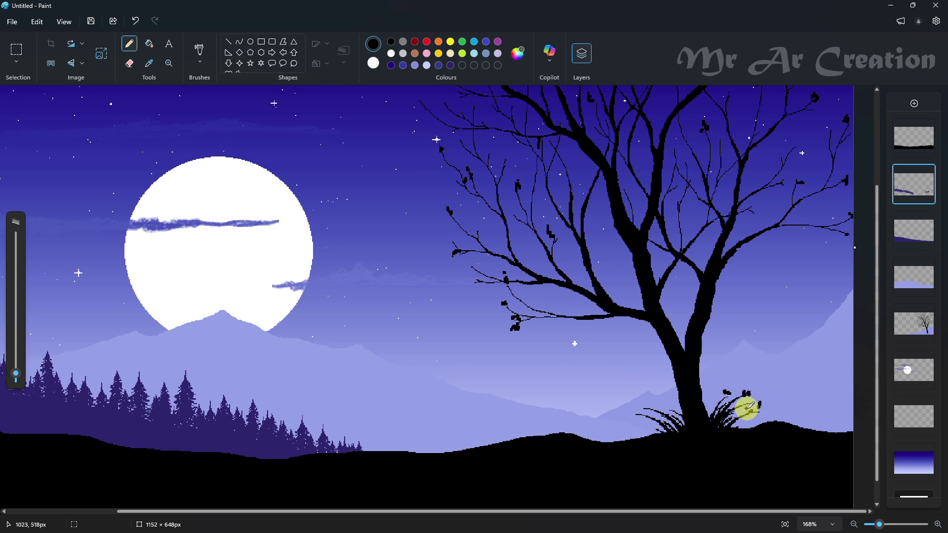
{"action": "scroll", "coordinate": [662, 410], "scroll_direction": "down", "scroll_amount": 2}
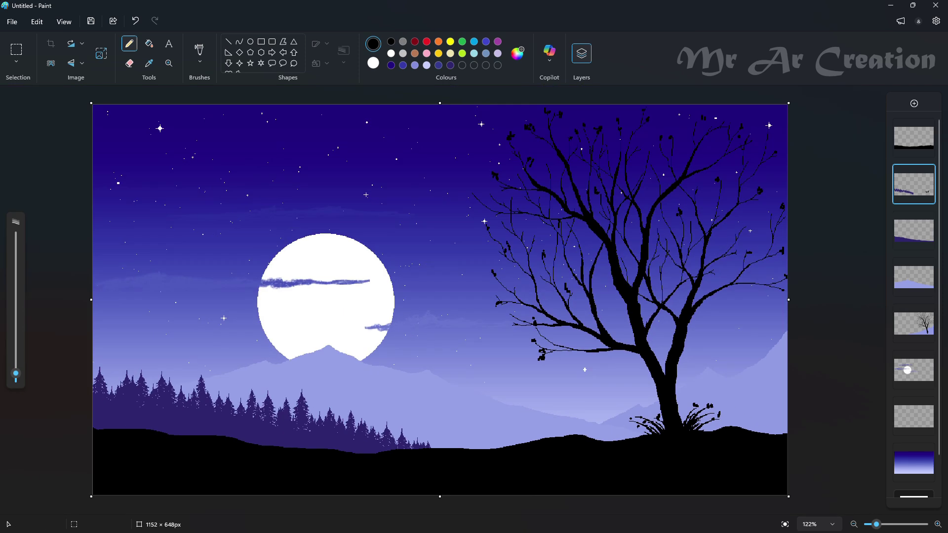